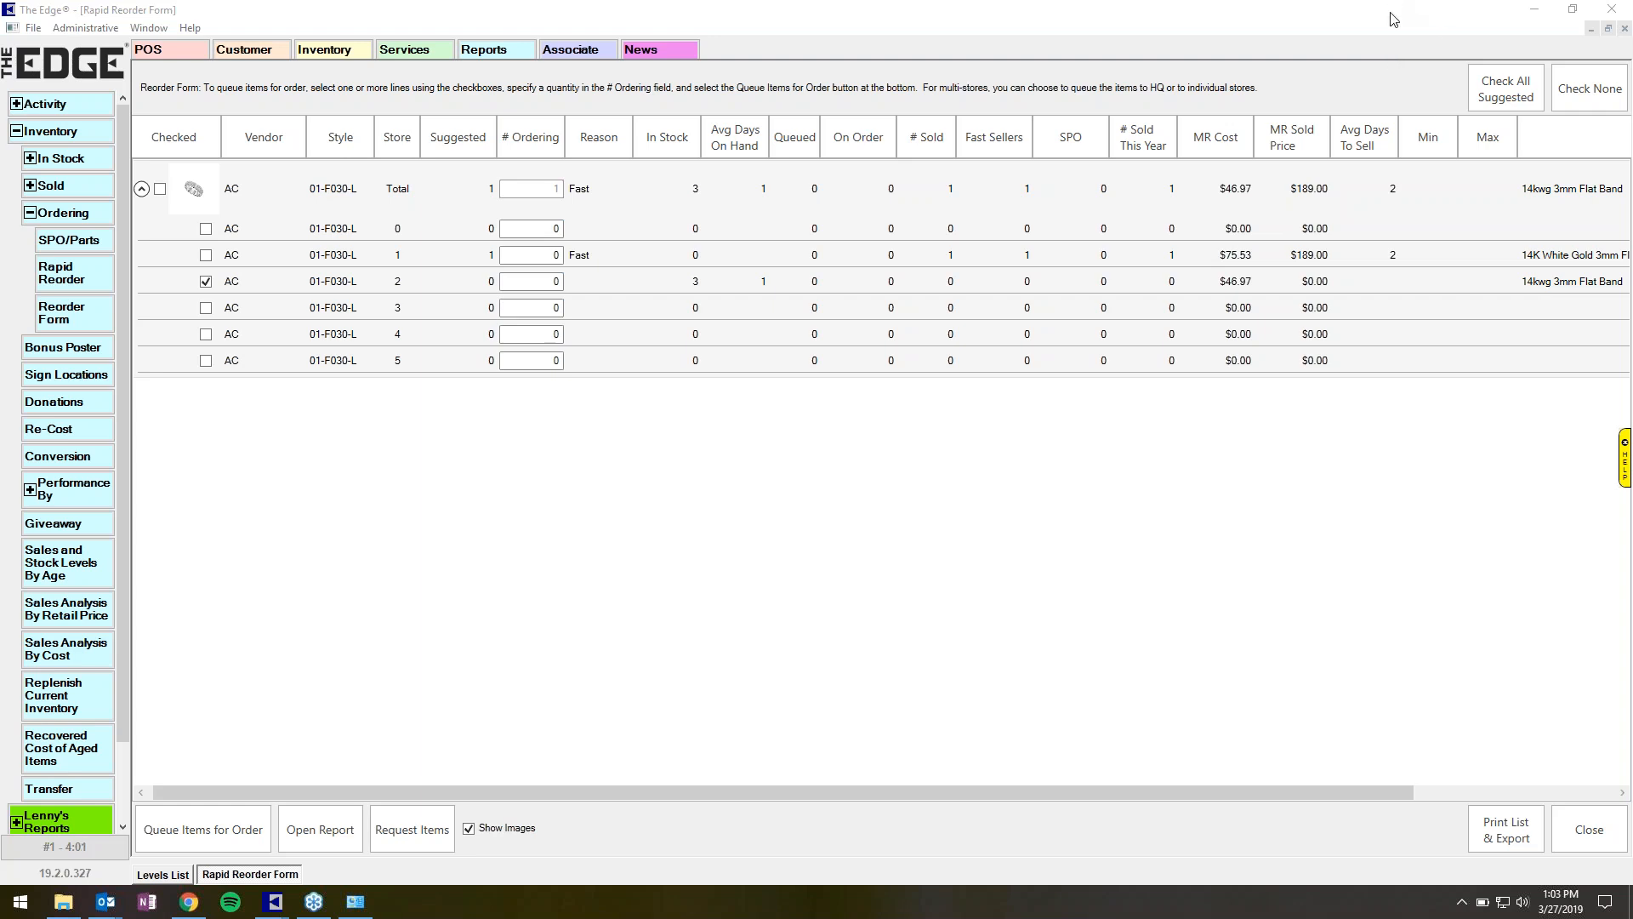
Open the Inter-Store Transfers screen from the Inventory navigation.
left_click(36, 136)
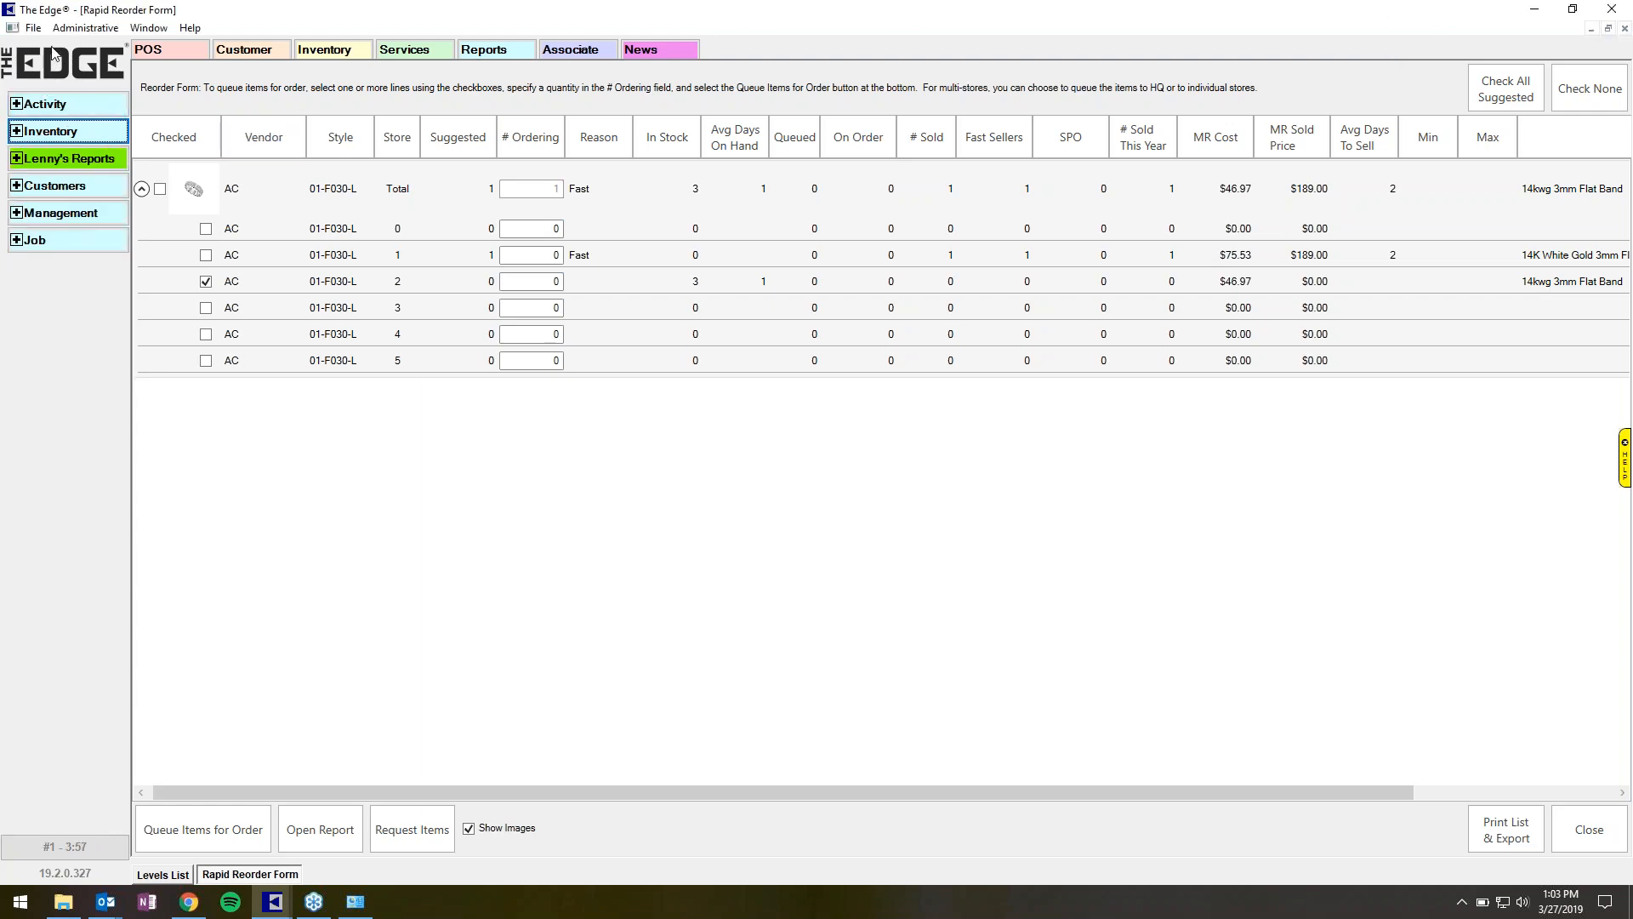
left_click(78, 32)
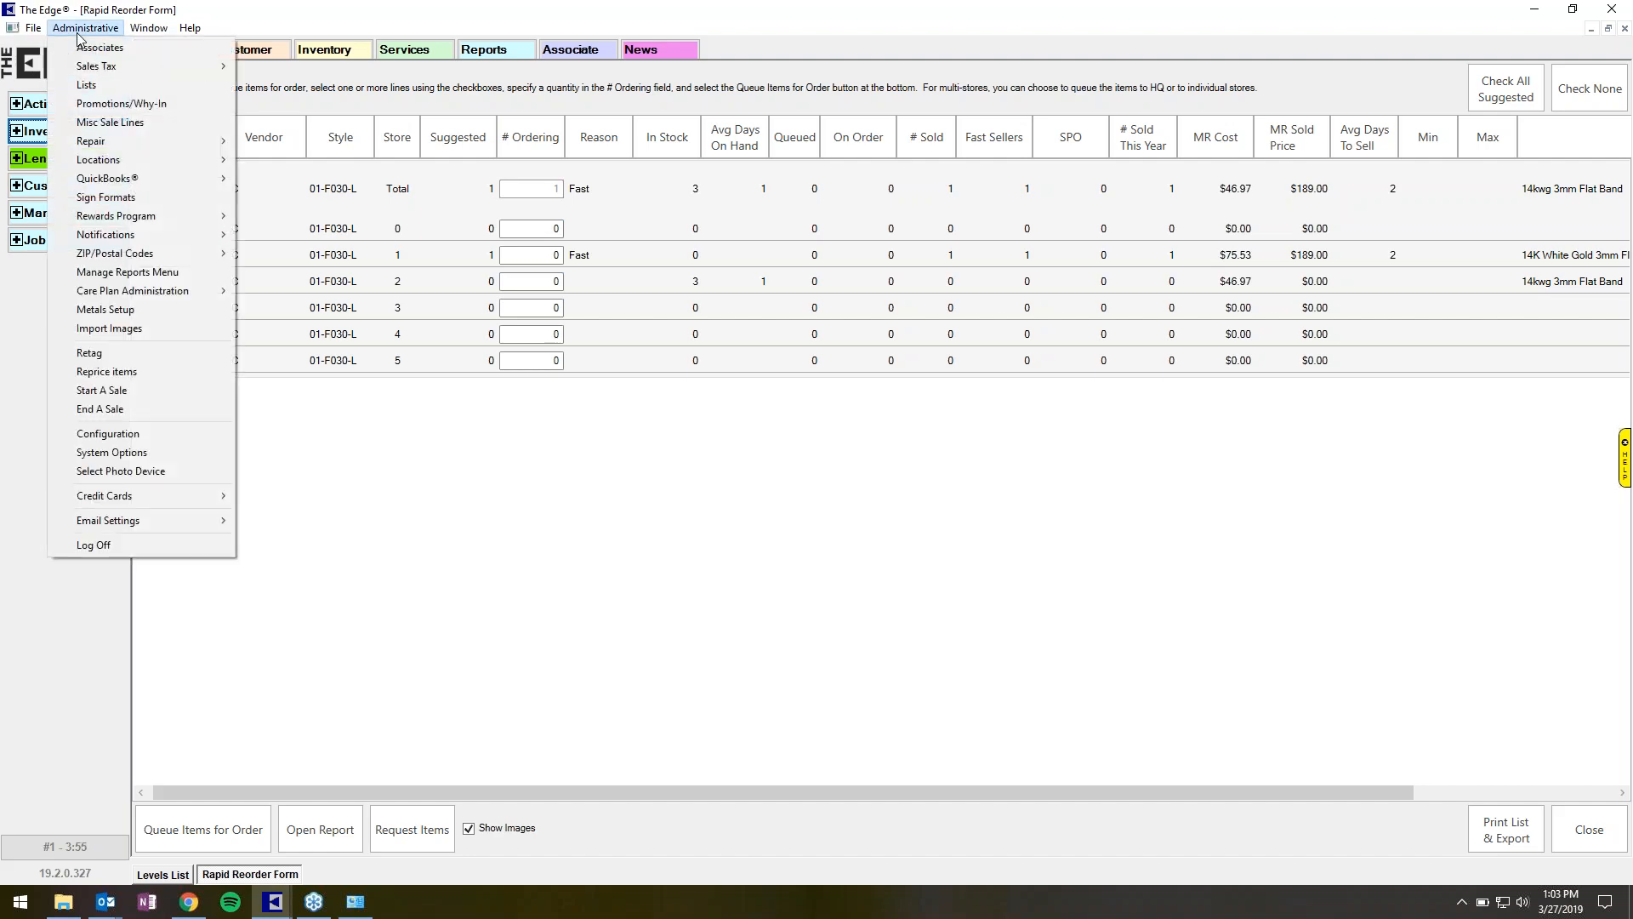
left_click(78, 34)
left_click(35, 131)
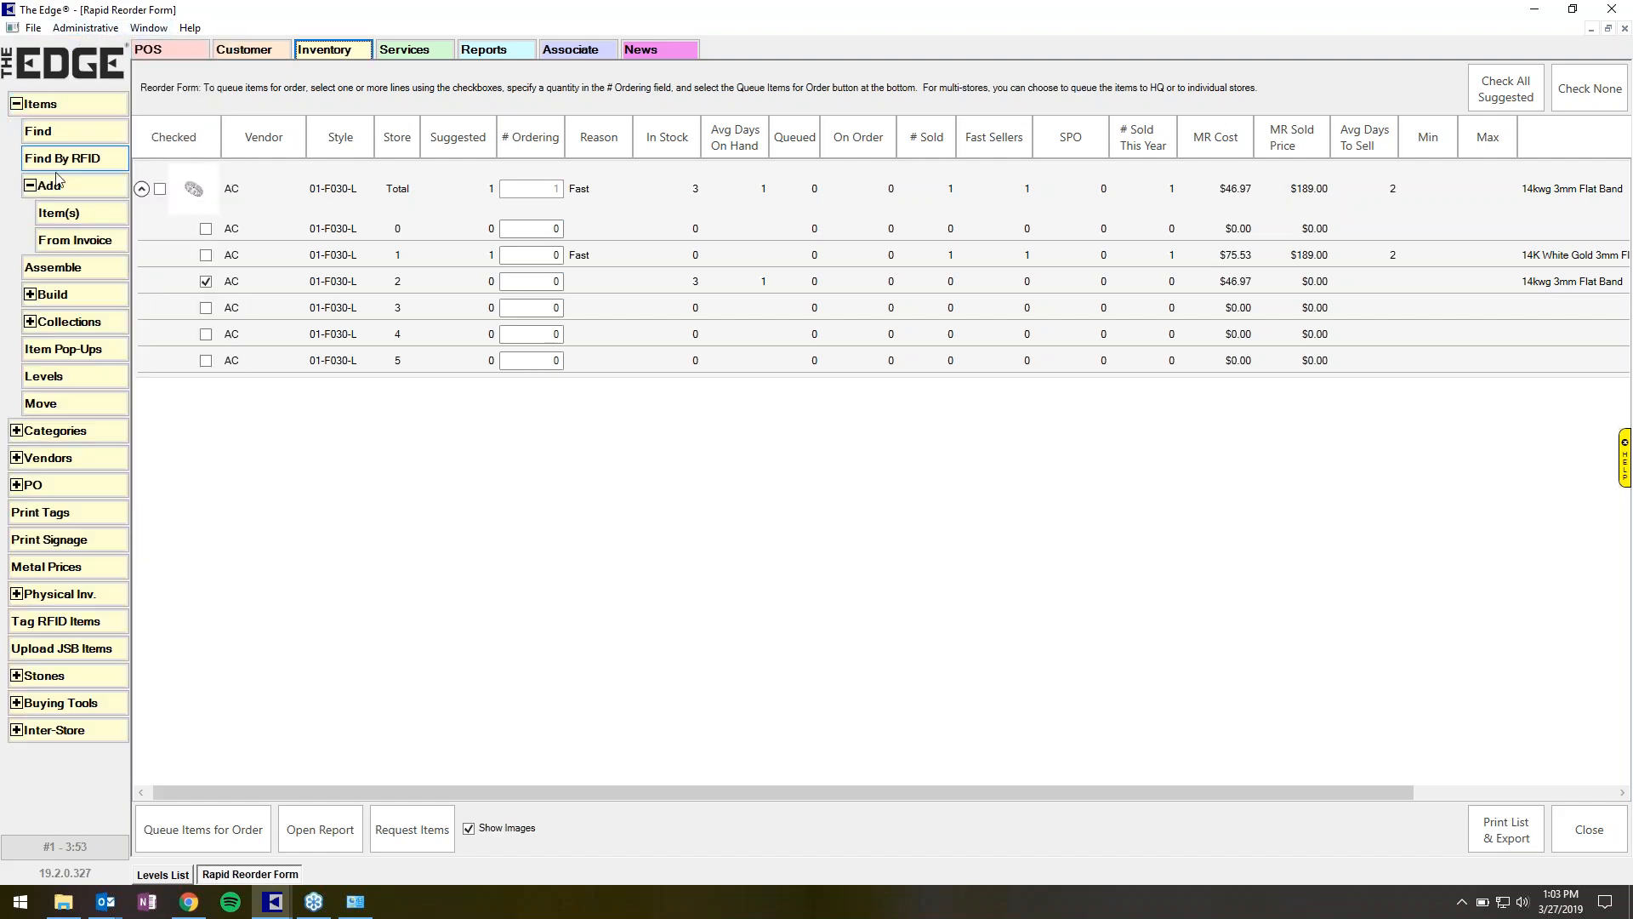
left_click(40, 103)
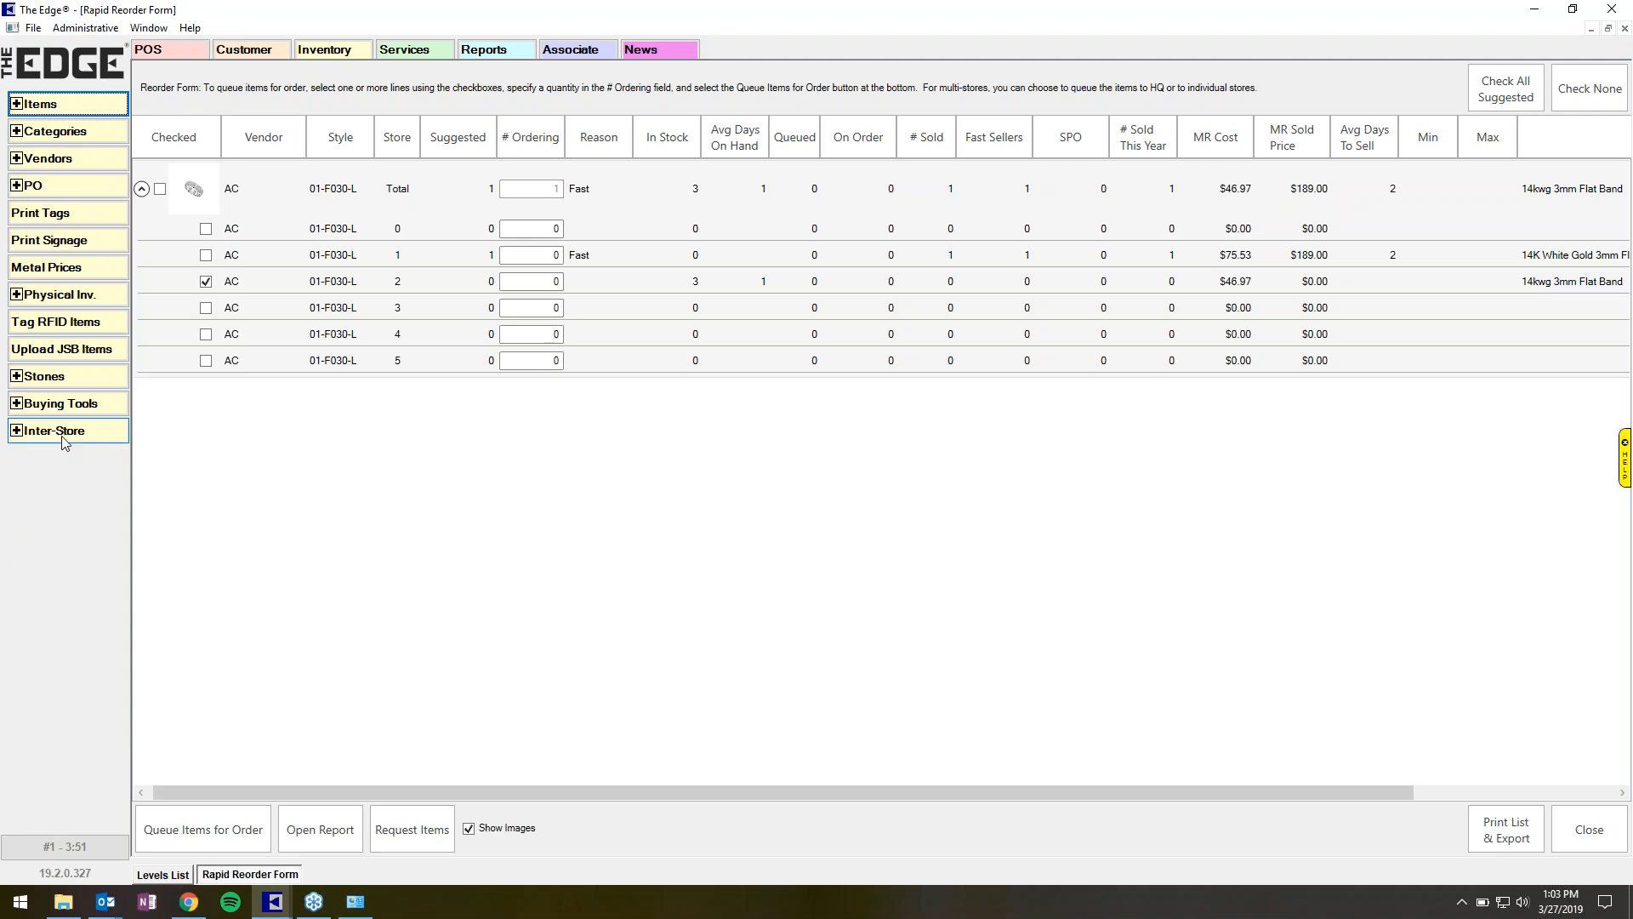
left_click(60, 431)
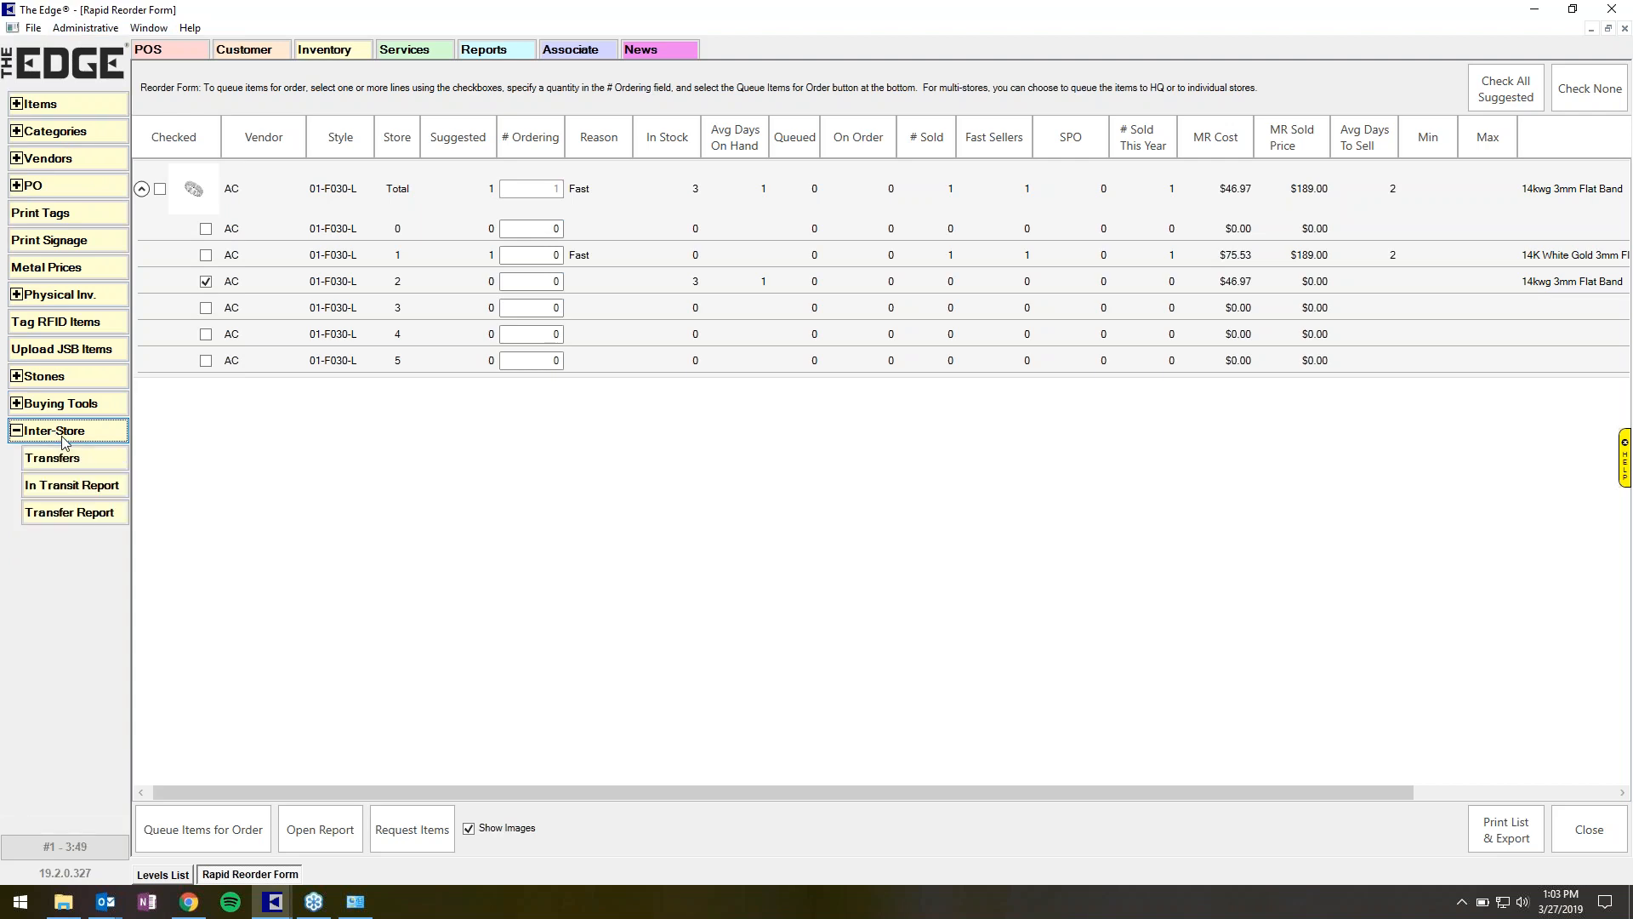
left_click(66, 464)
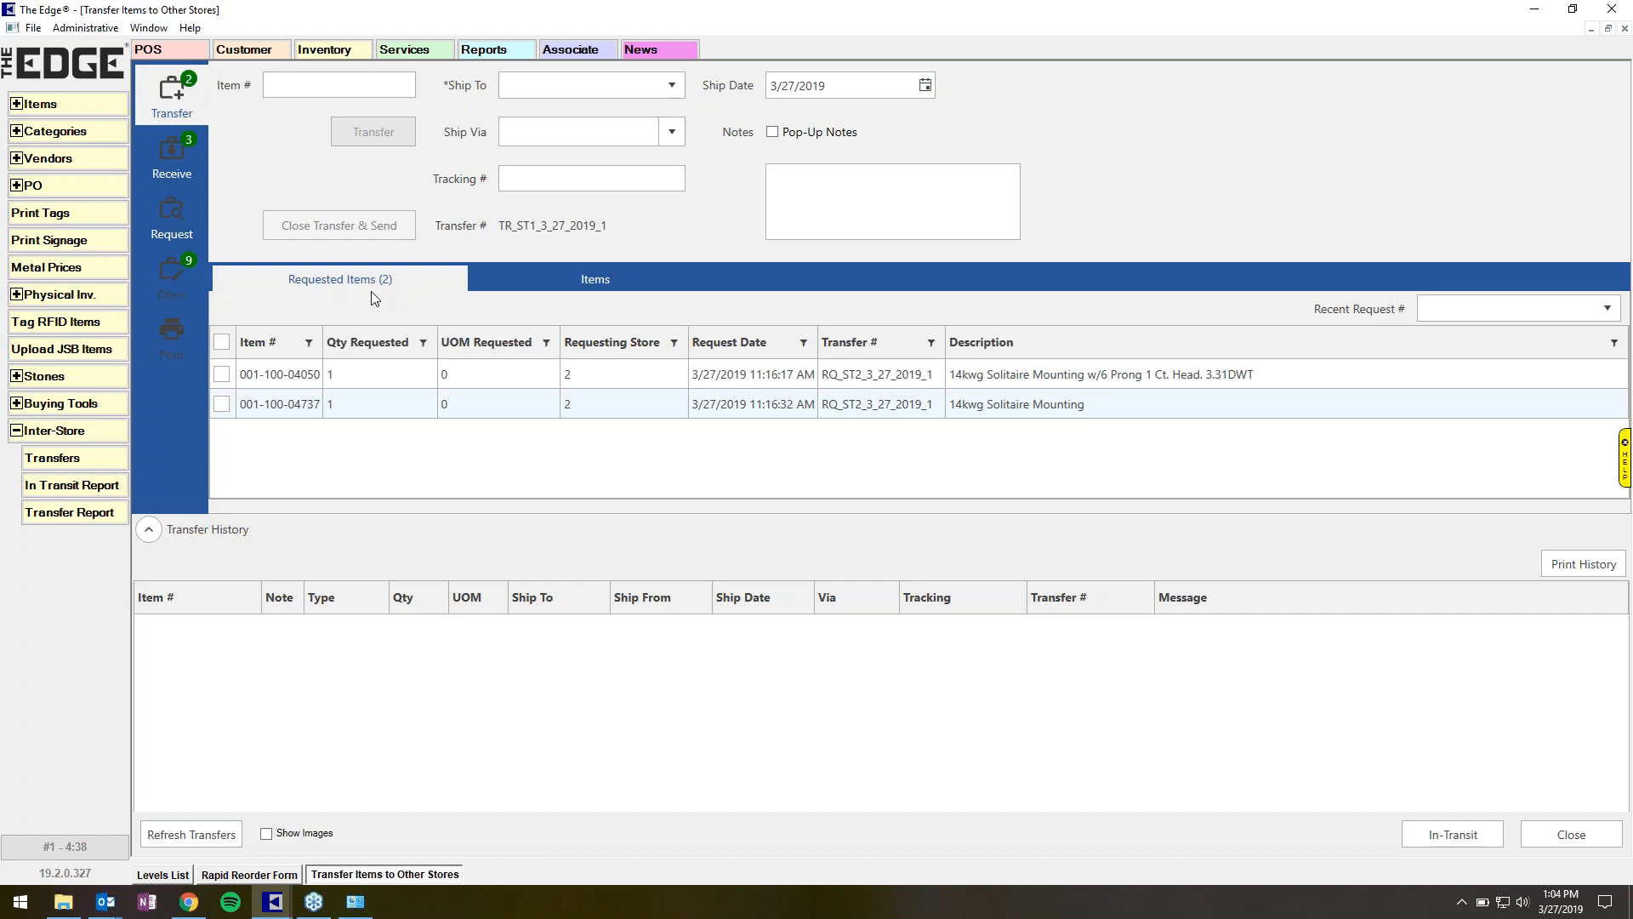
left_click(291, 381)
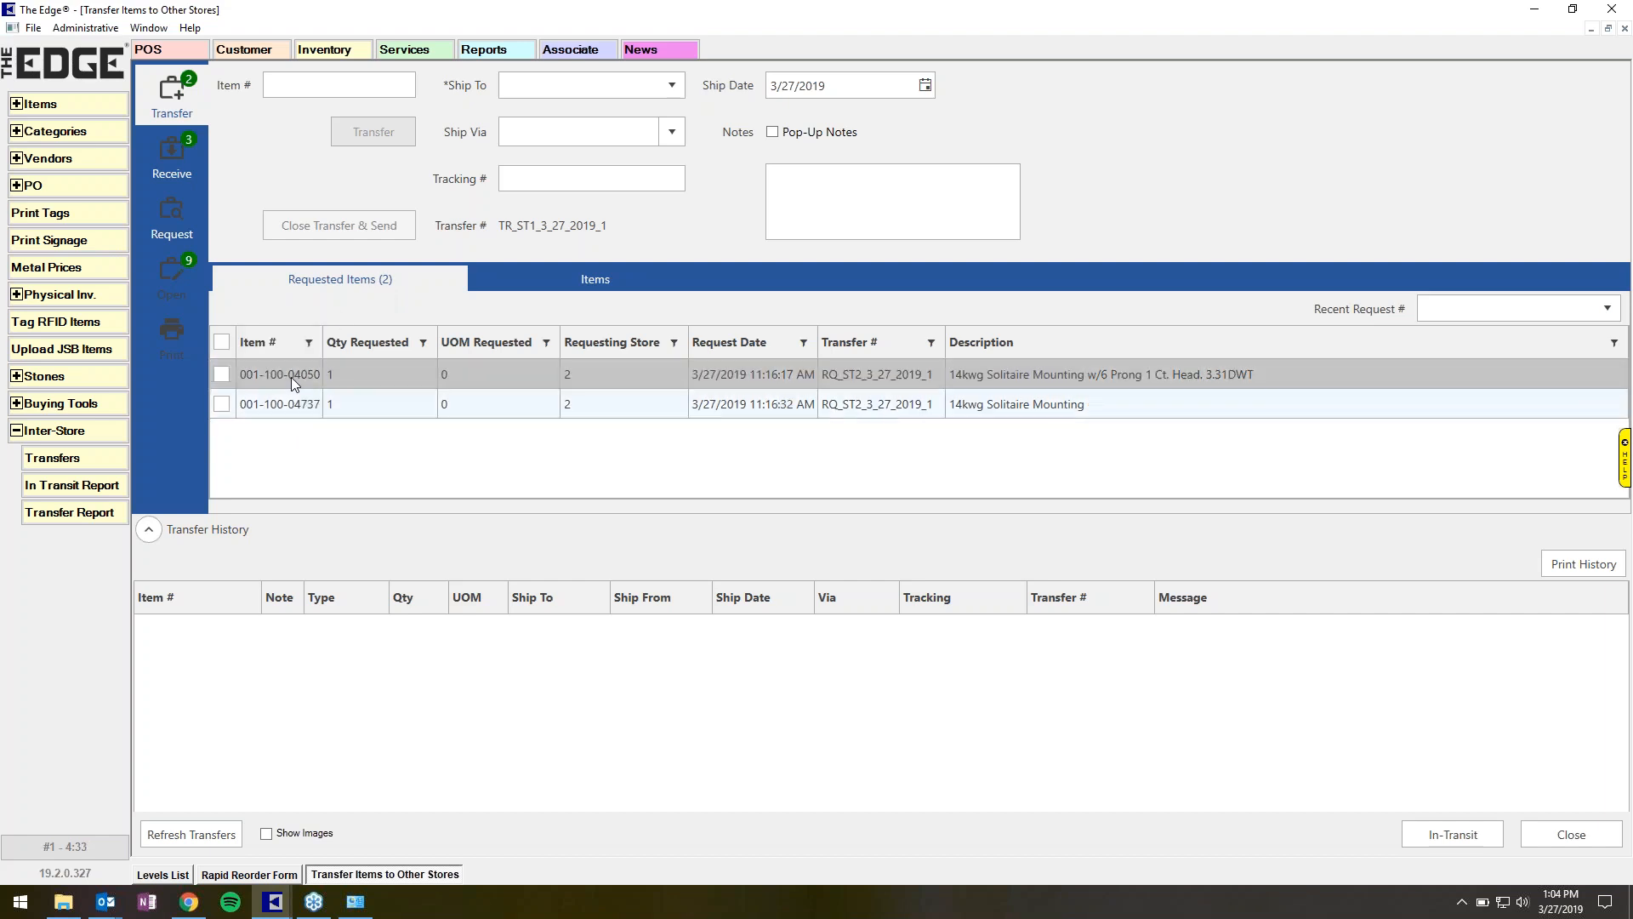
left_click(221, 375)
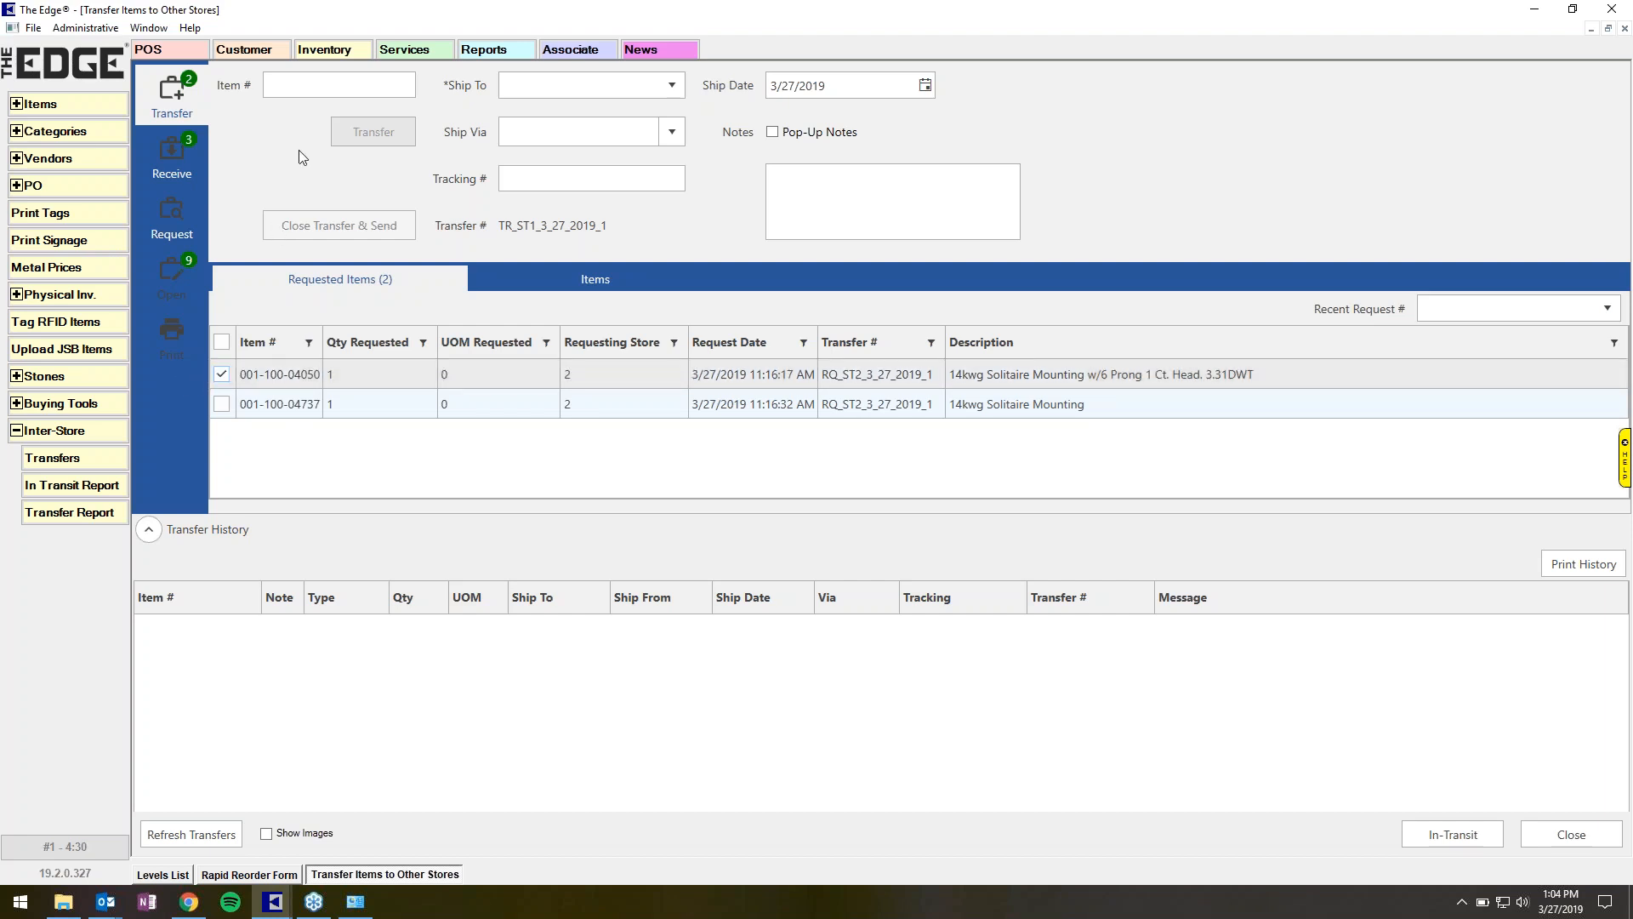
left_click(662, 85)
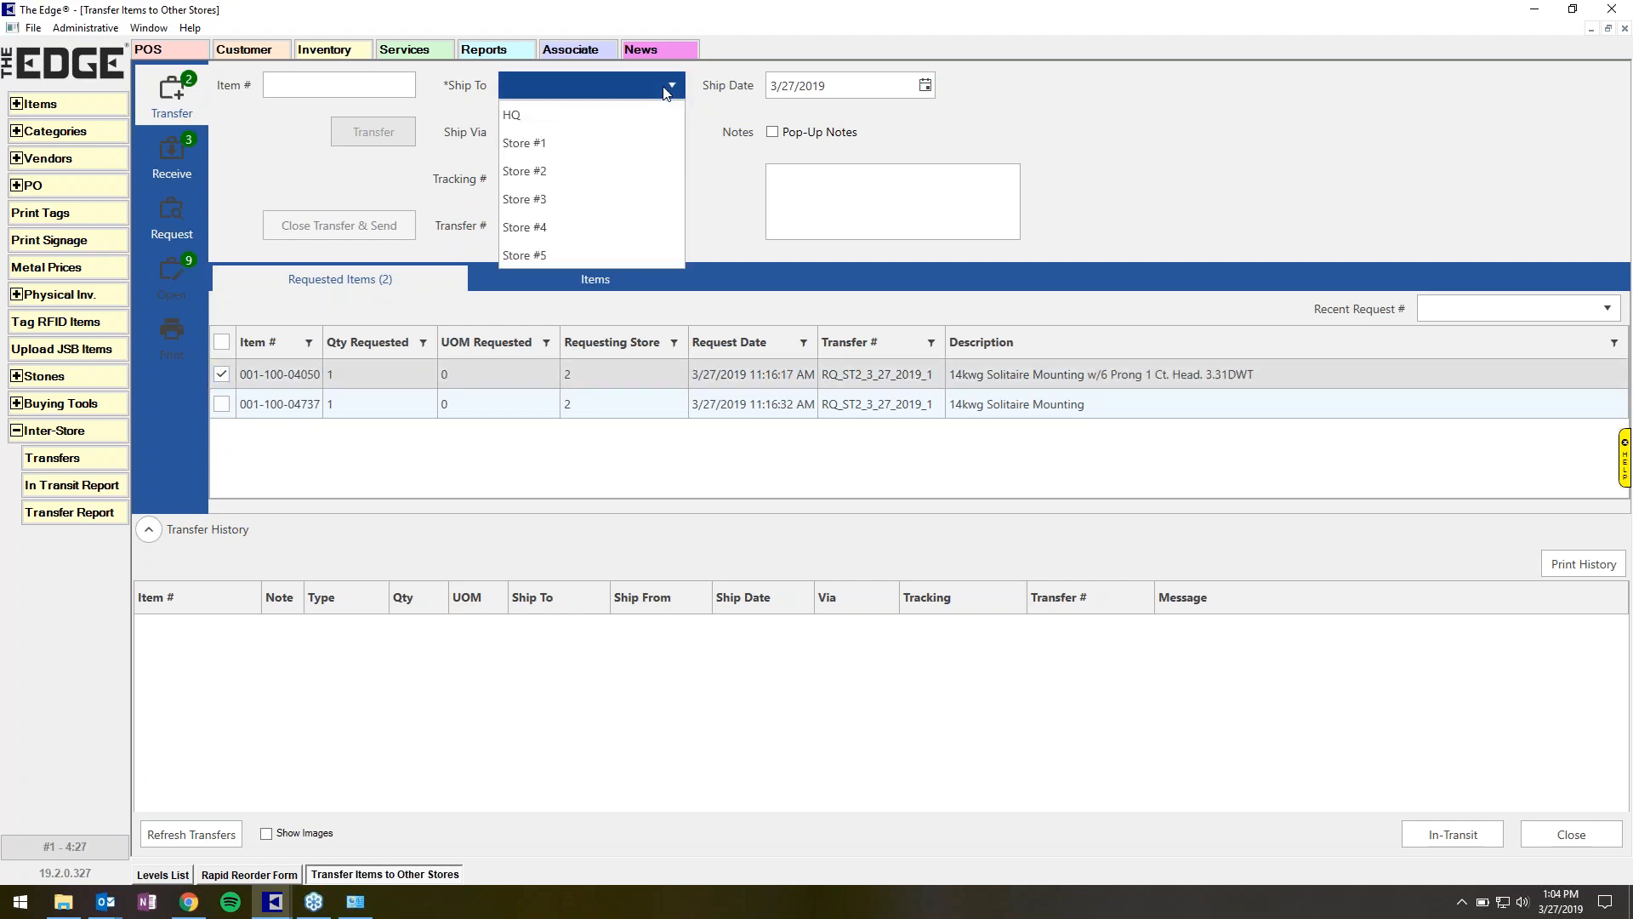
left_click(599, 171)
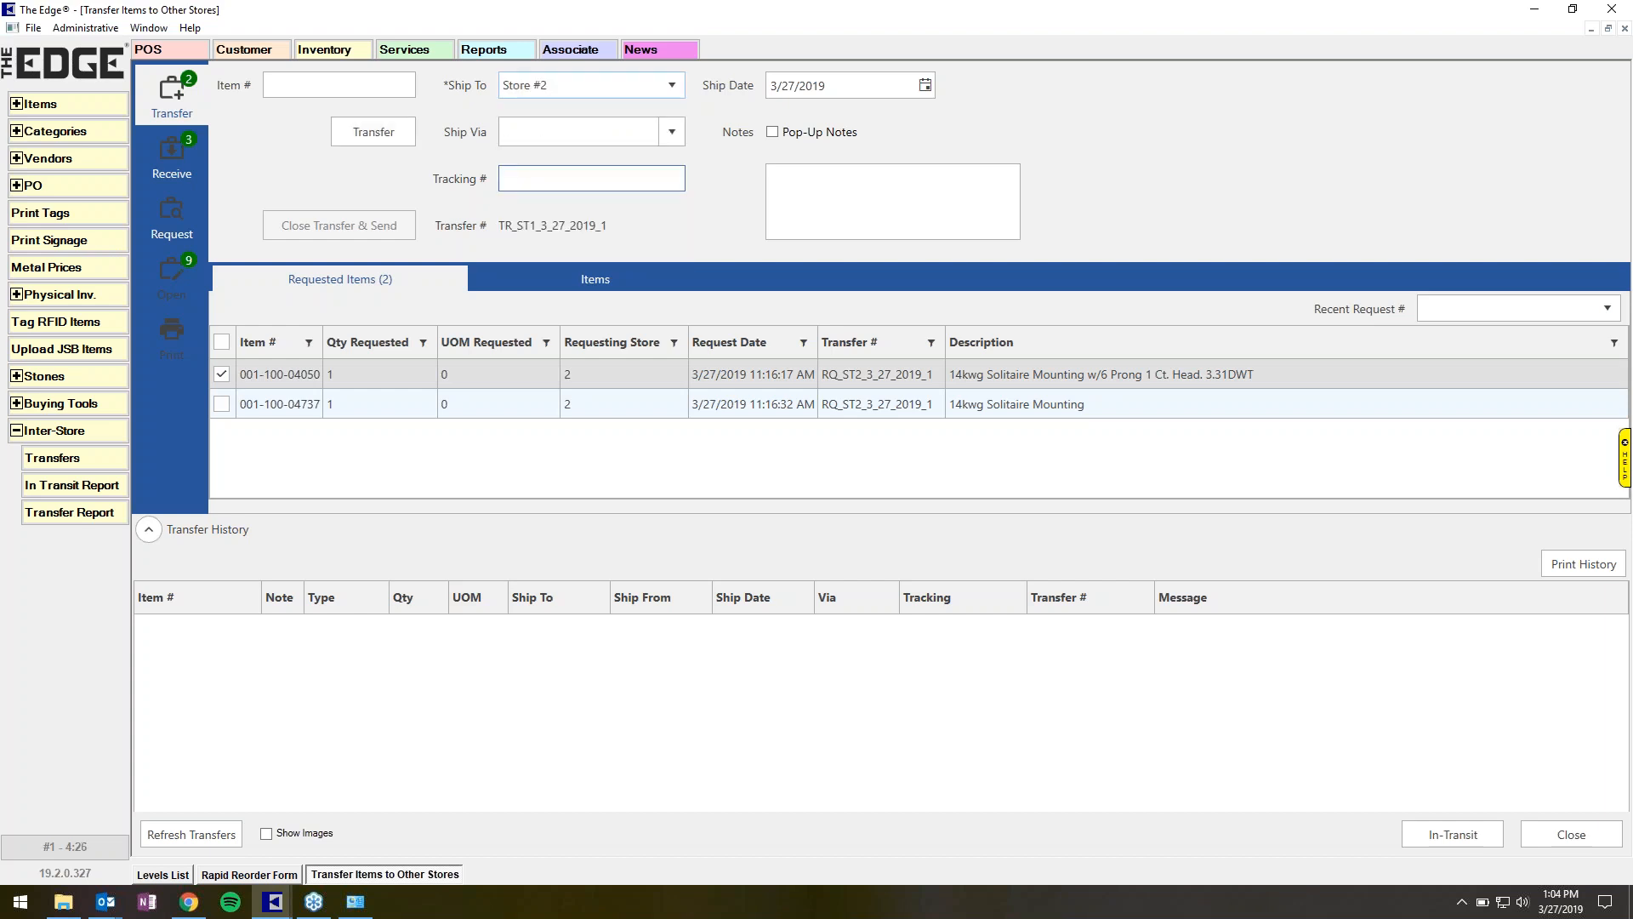
Set Ship Via to Federal Express and transfer the checked requested item.
left_click(669, 133)
left_click(653, 174)
left_click(401, 139)
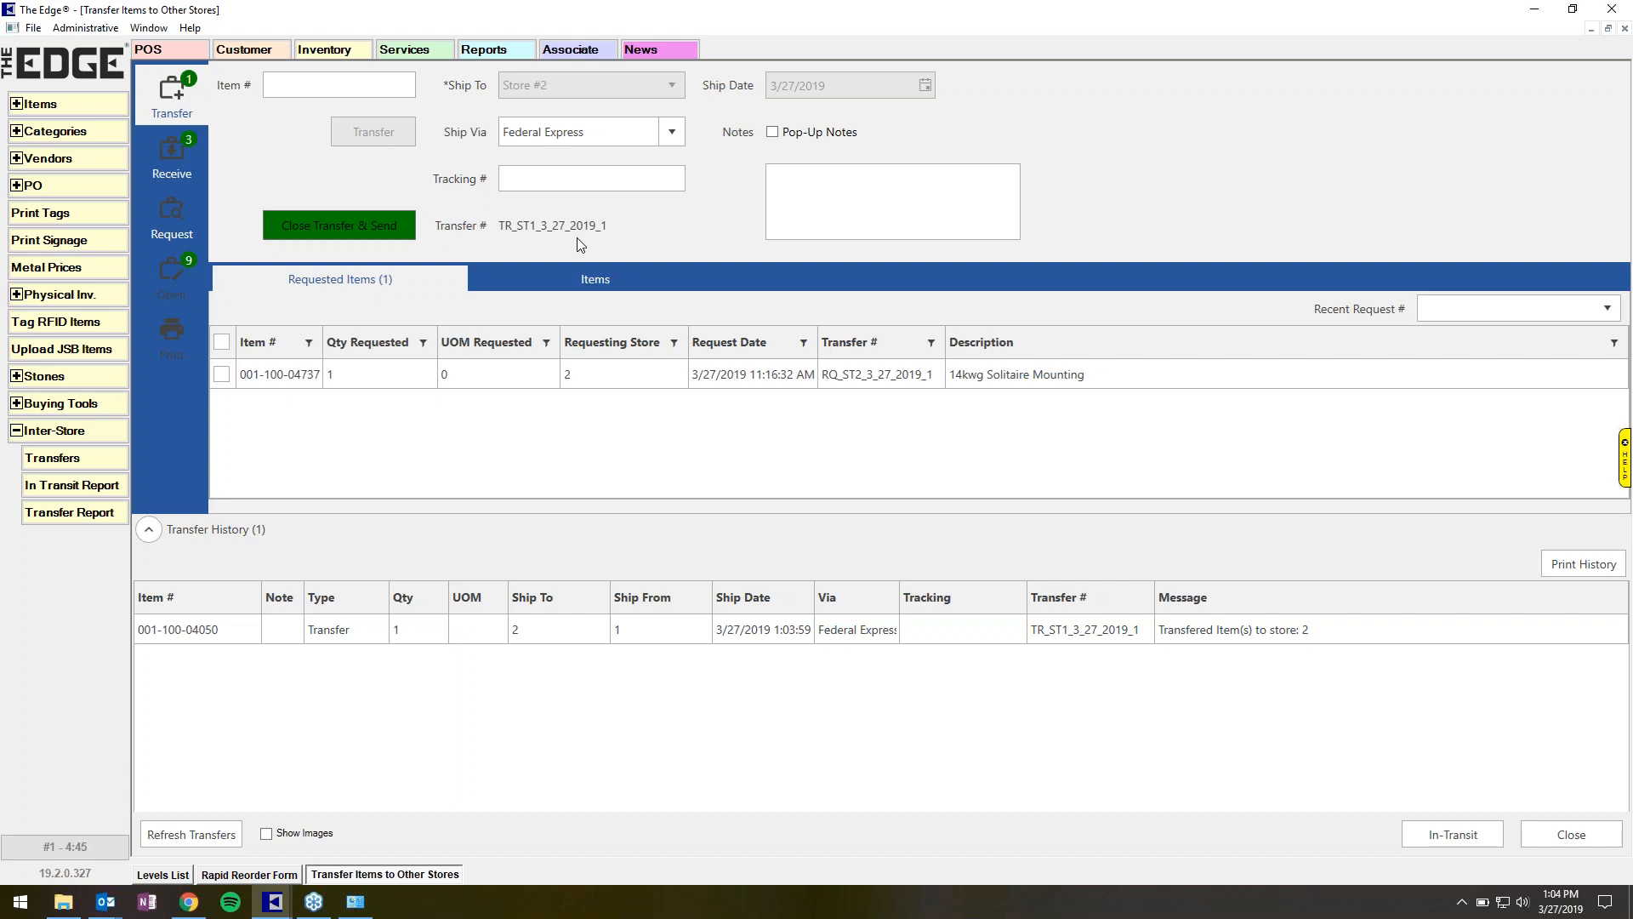
On the Items tab, find items in category 100 Diamond Engagement Rings.
left_click(338, 235)
left_click(326, 81)
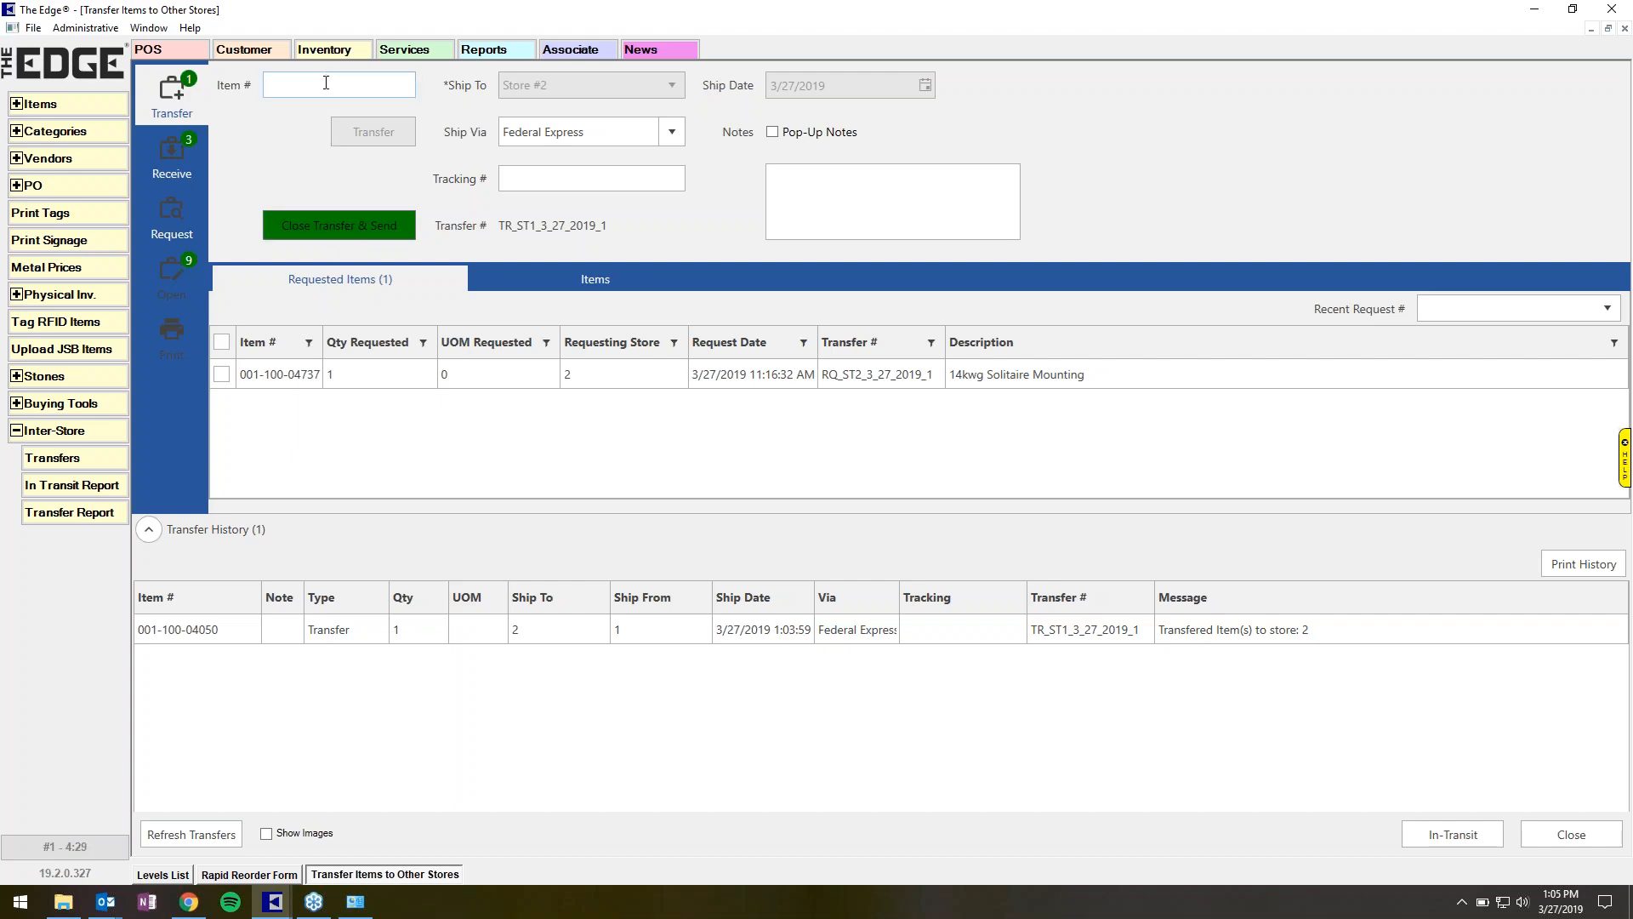
left_click(604, 279)
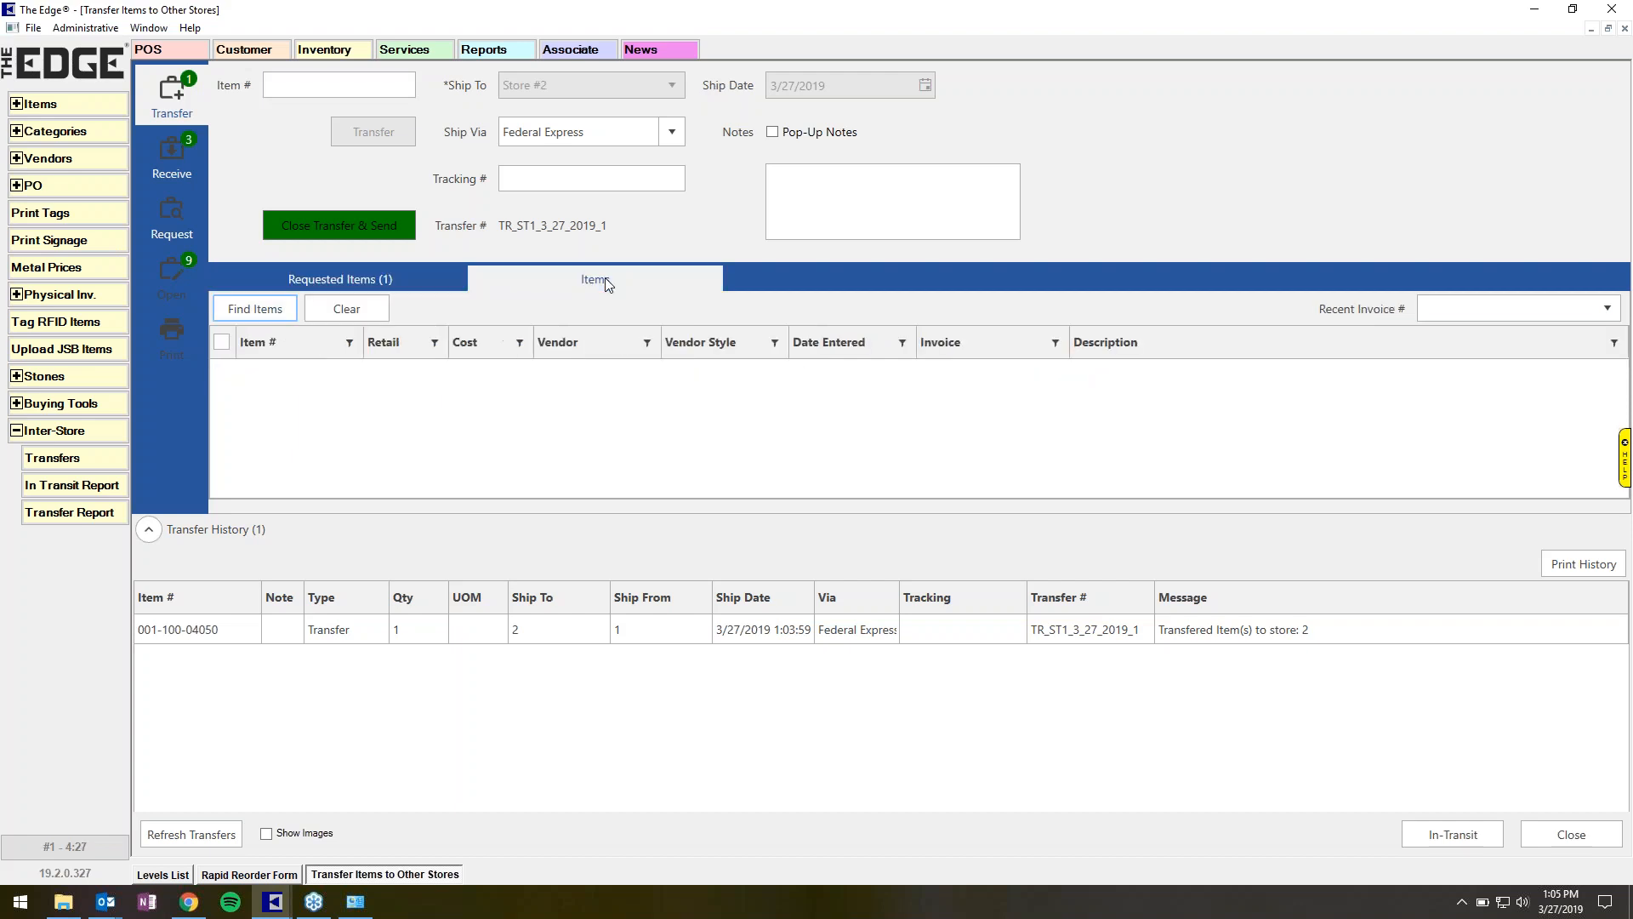
left_click(278, 316)
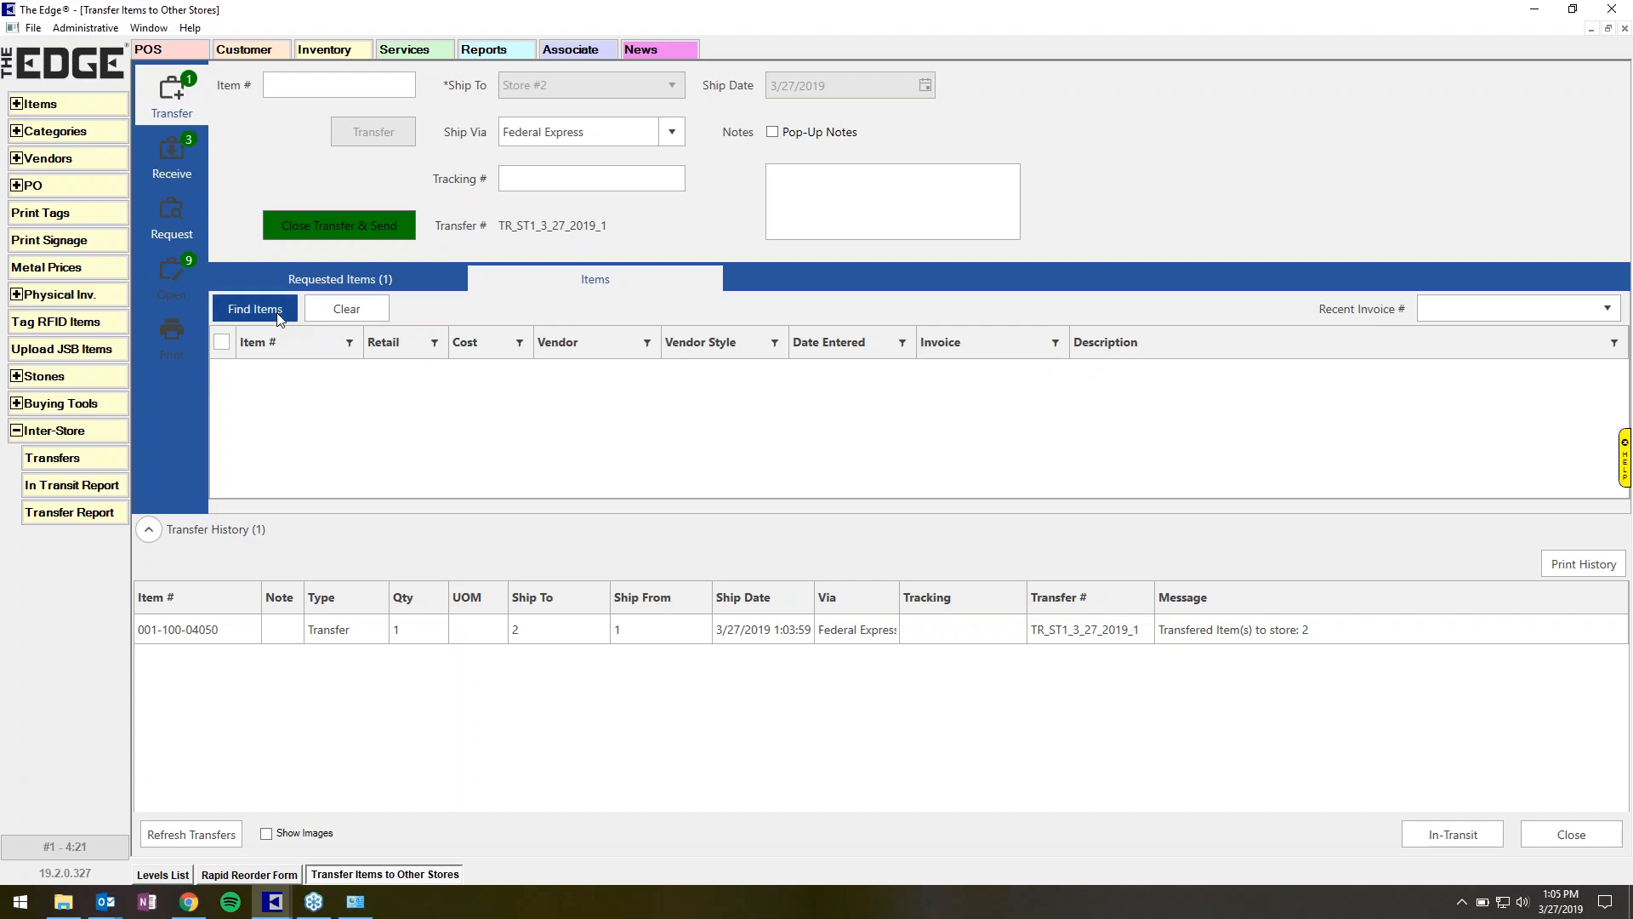
type("100")
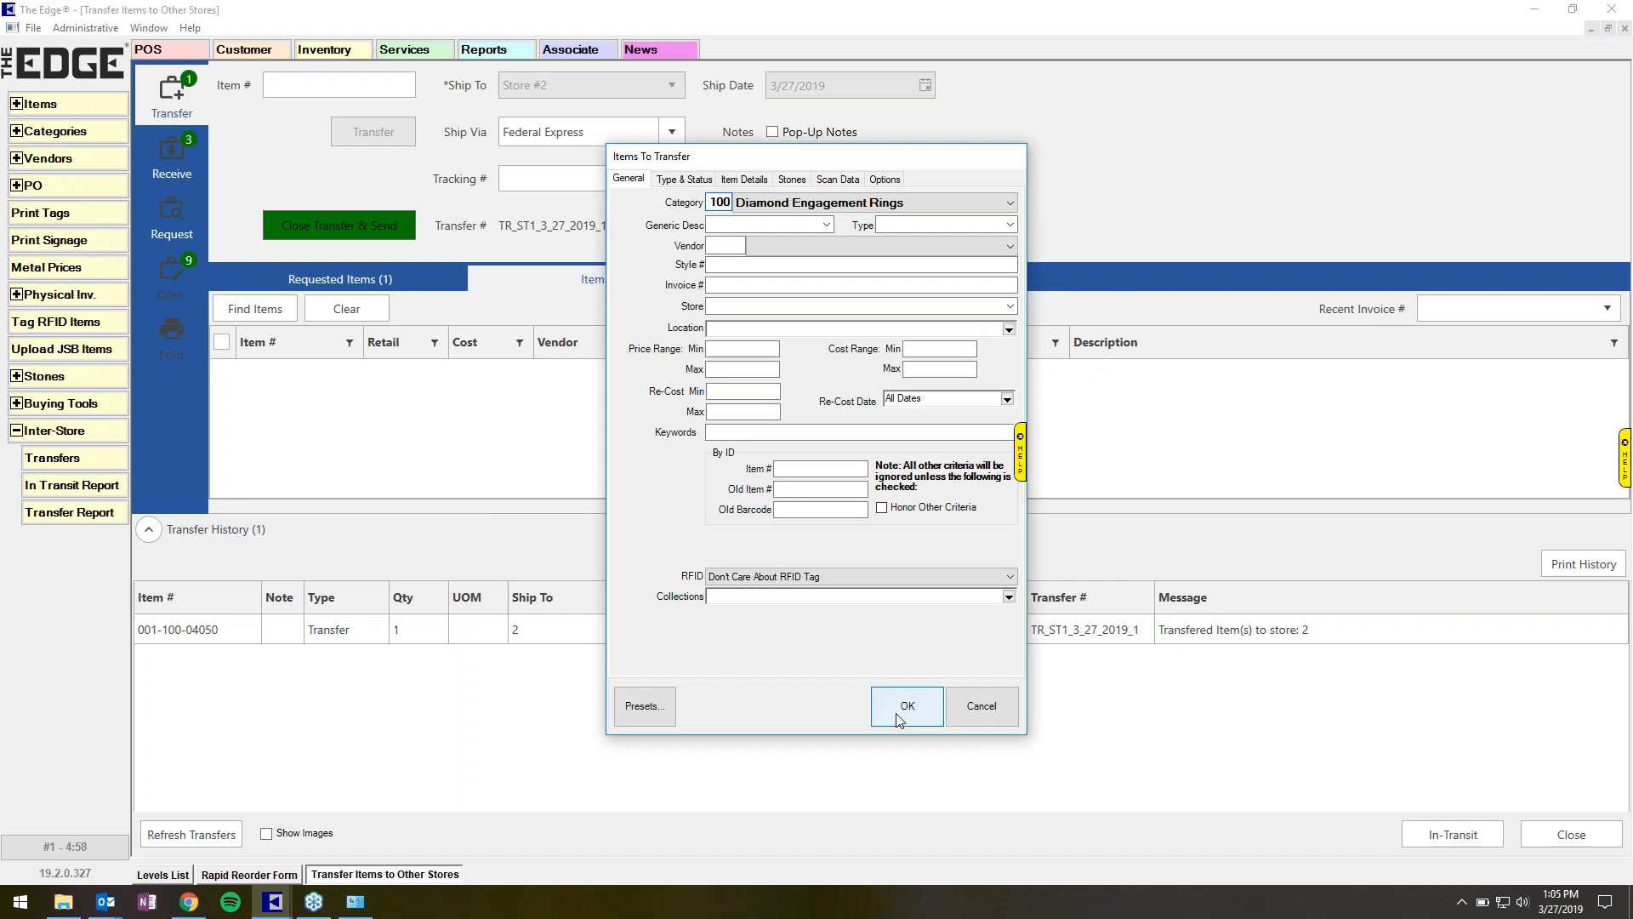
left_click(903, 708)
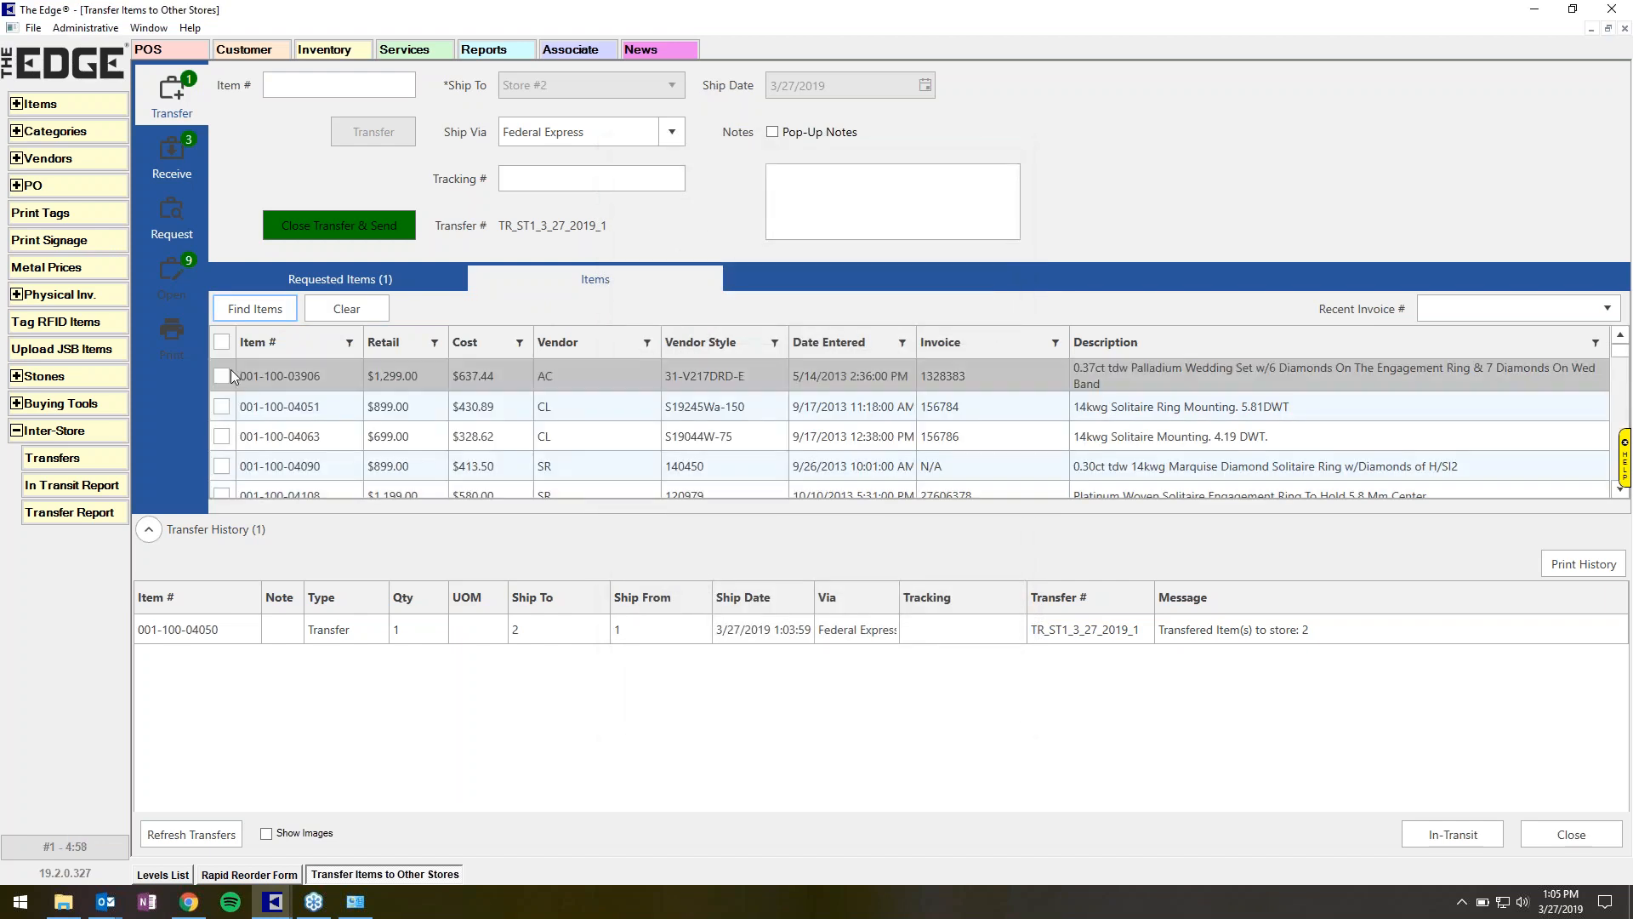
left_click(221, 375)
left_click(222, 407)
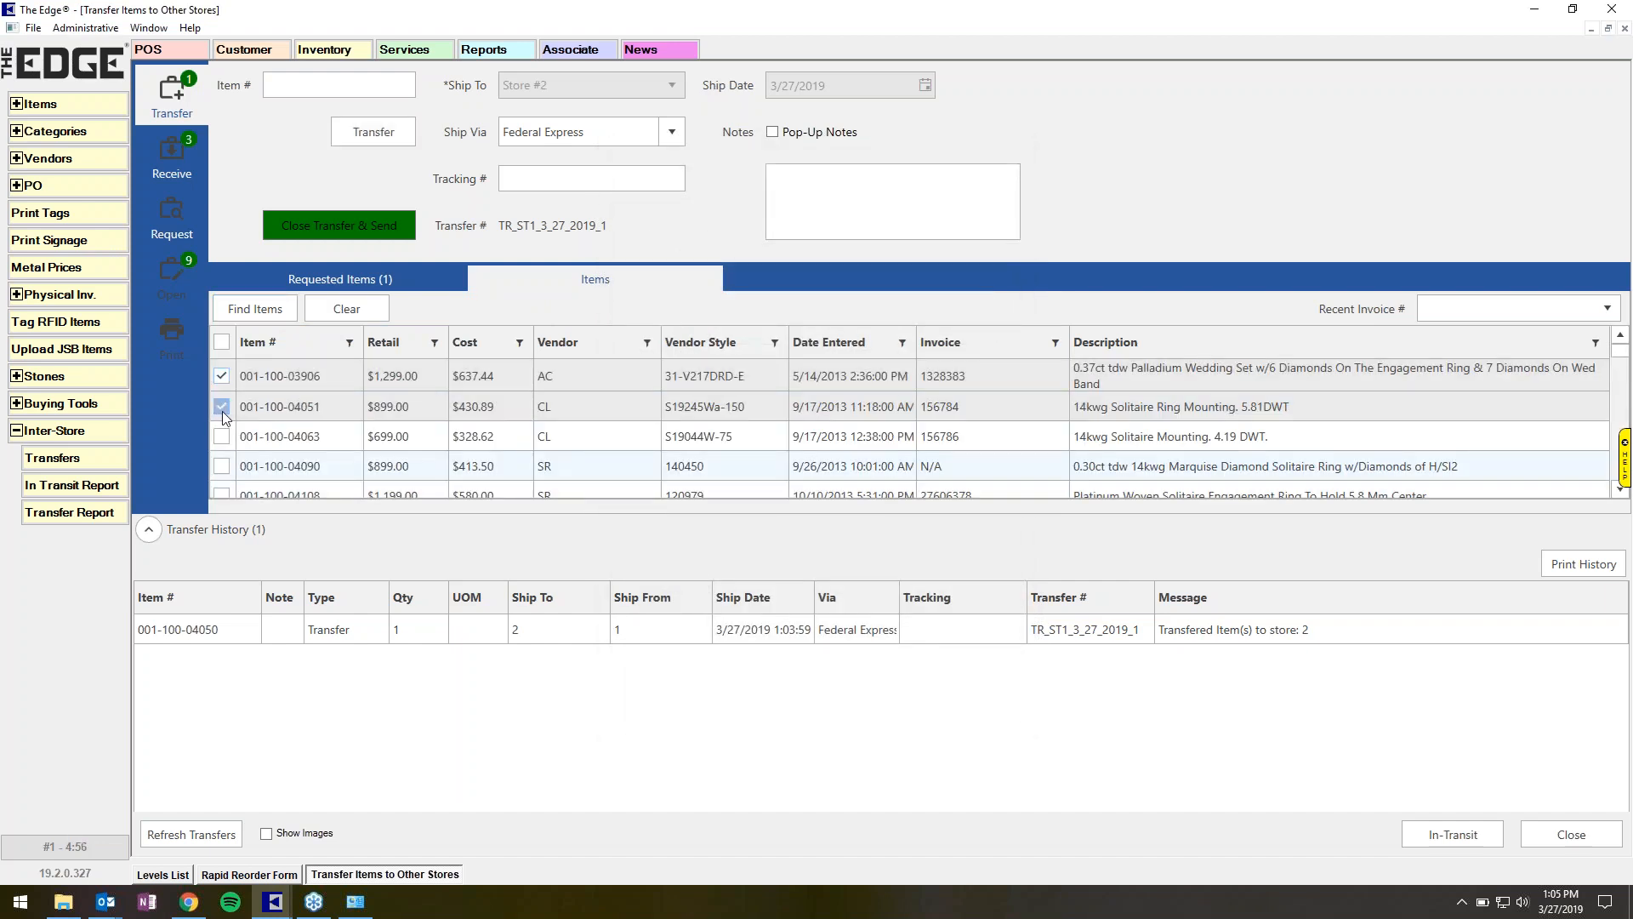
left_click(221, 436)
left_click(380, 146)
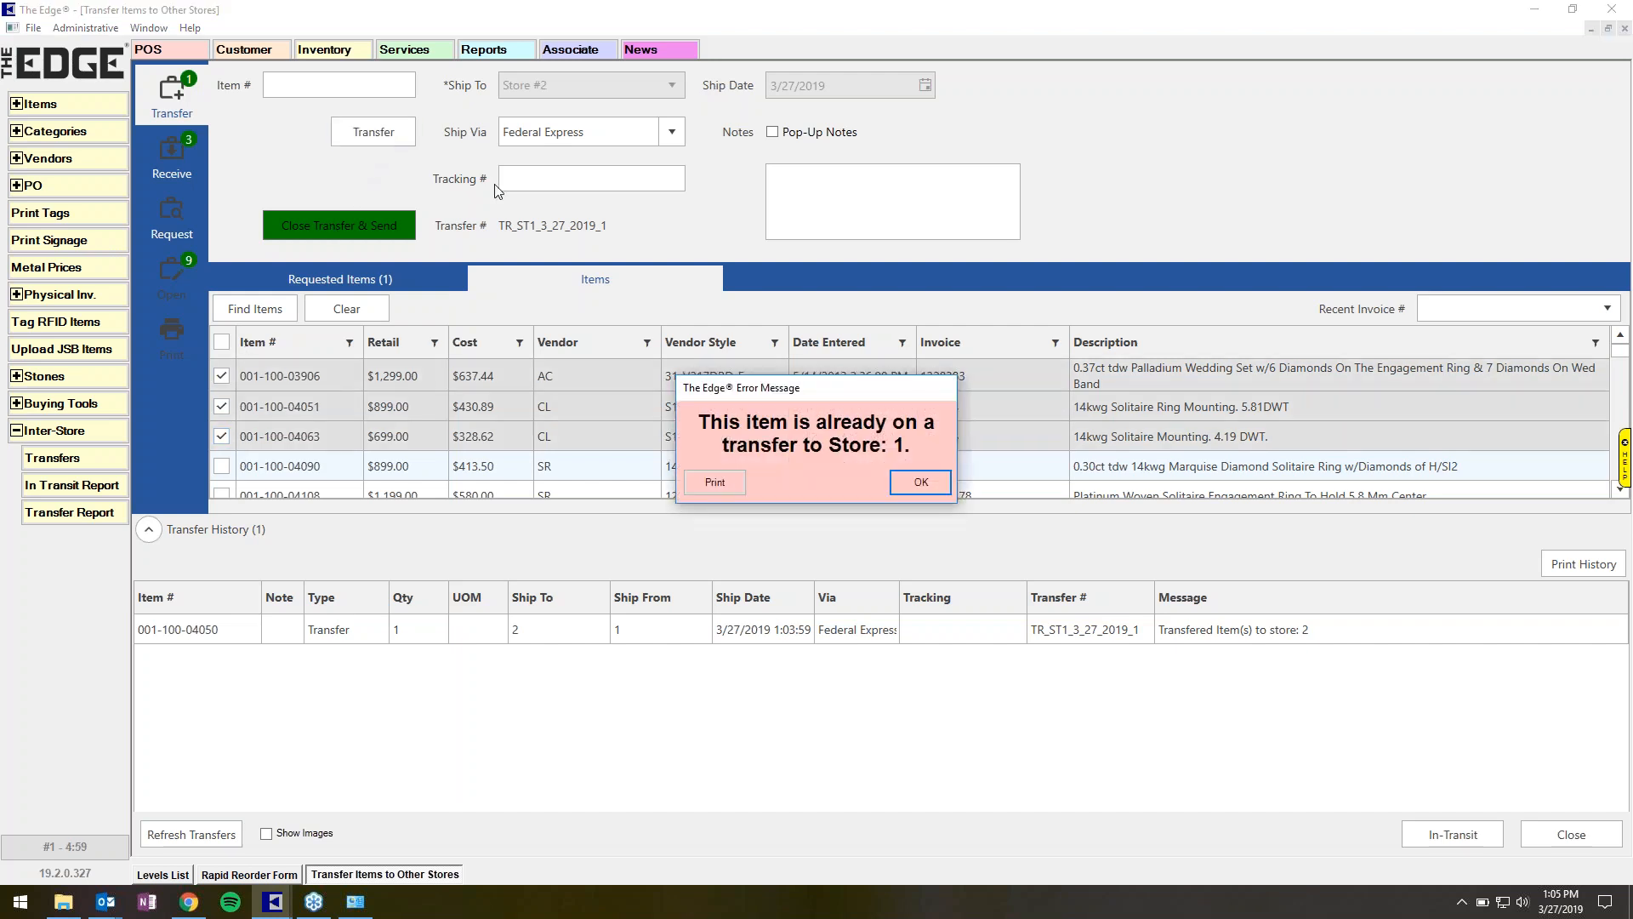
left_click(919, 490)
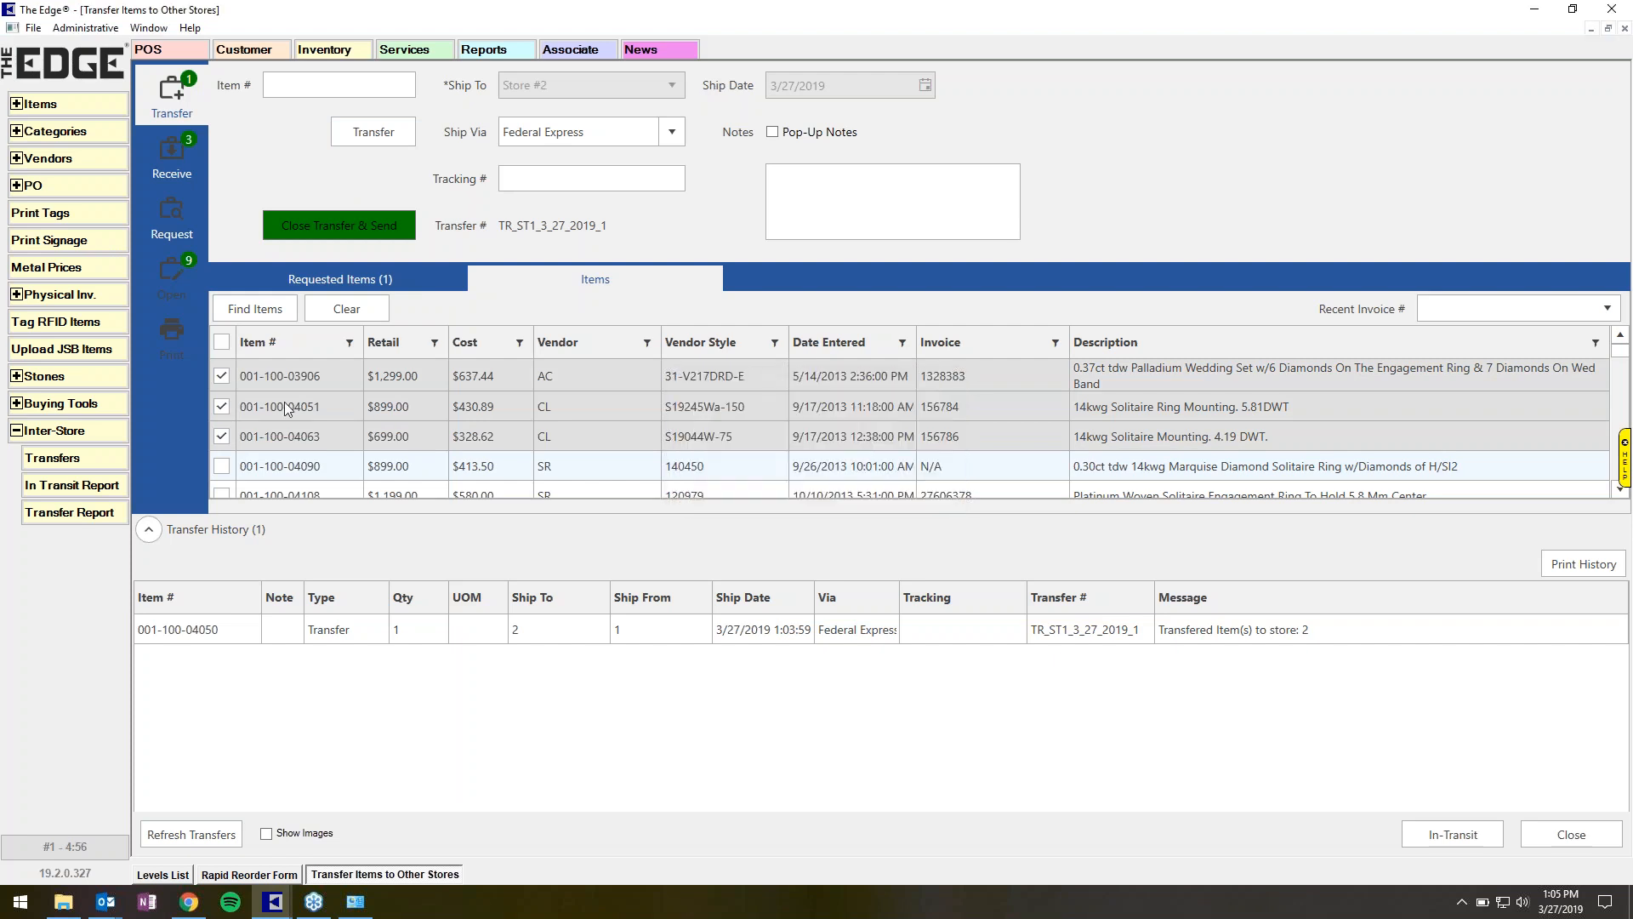
left_click(221, 463)
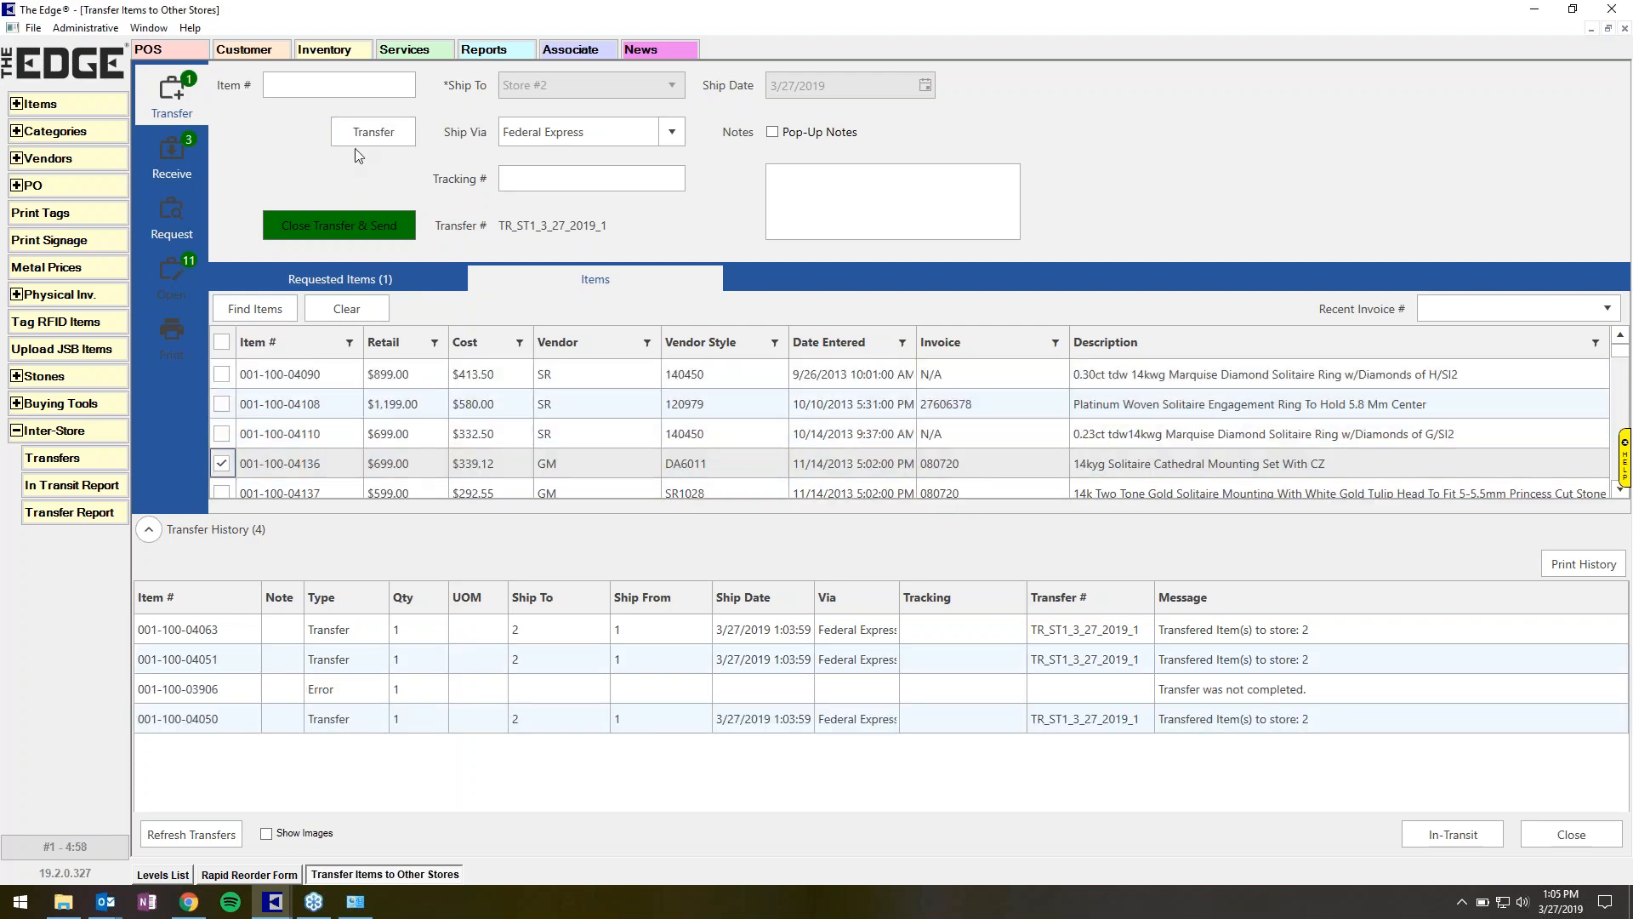
left_click(374, 130)
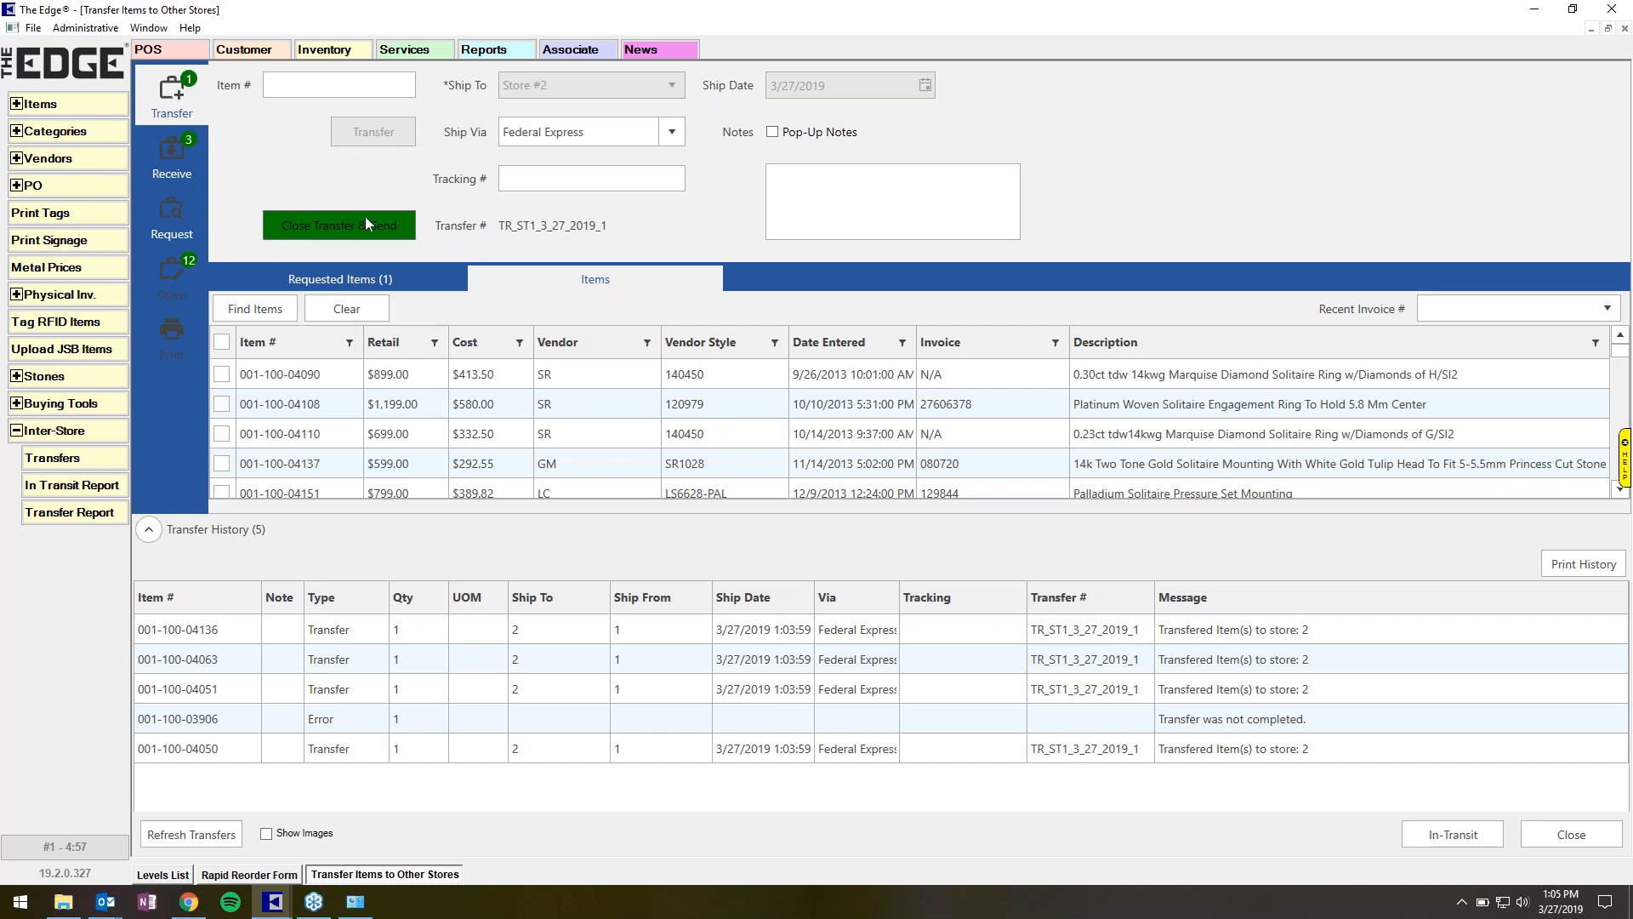
left_click(305, 235)
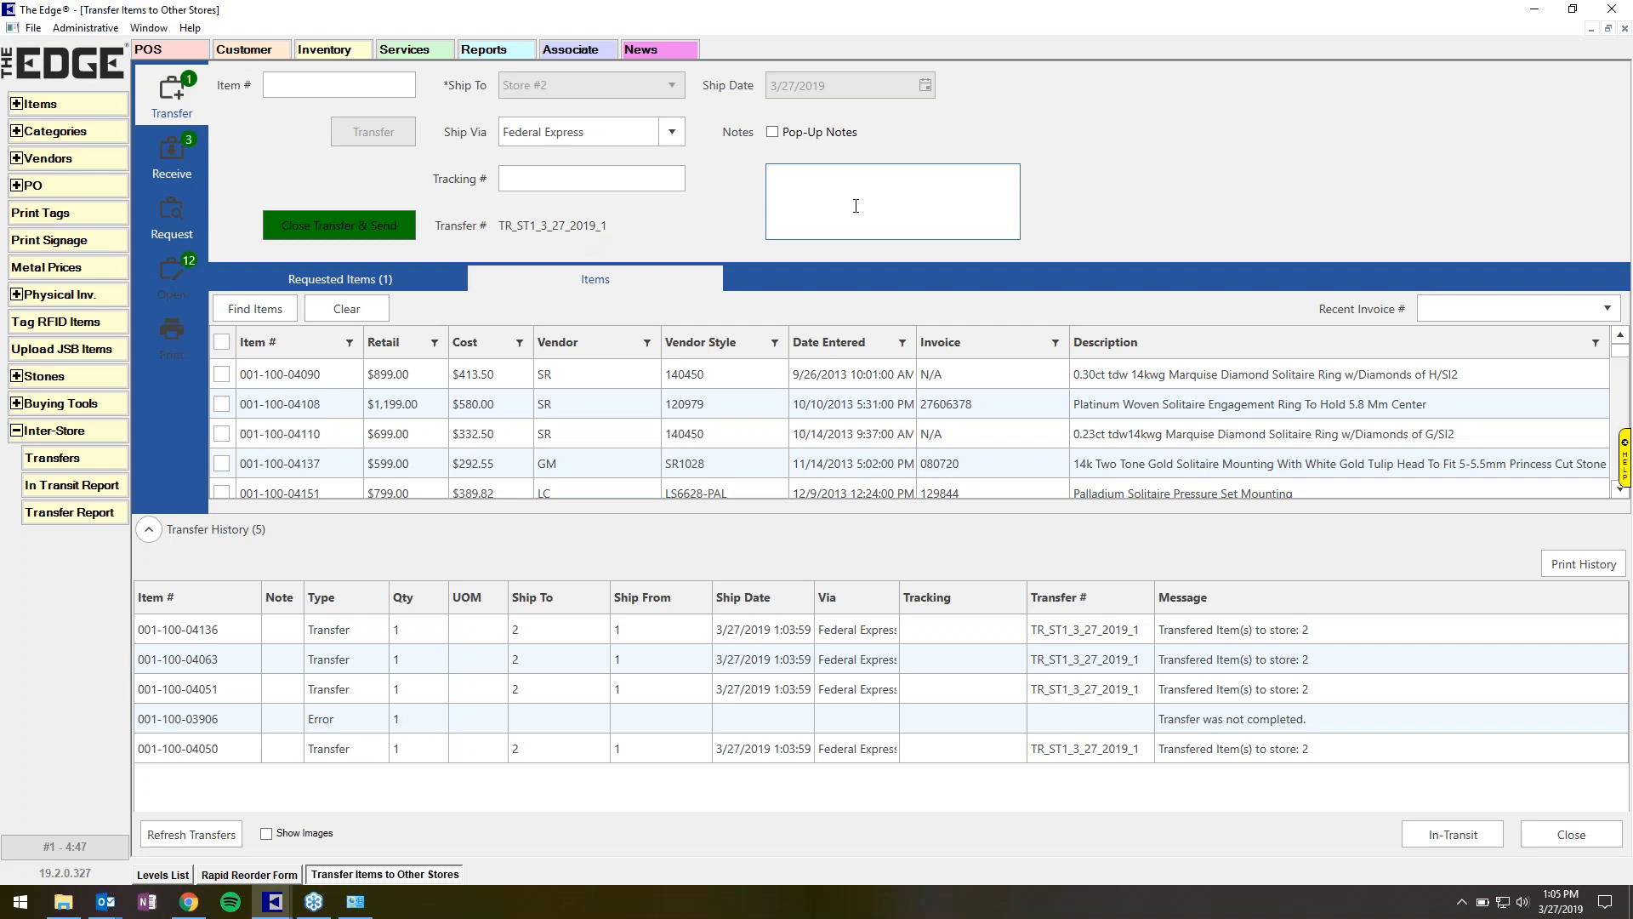
left_click(808, 192)
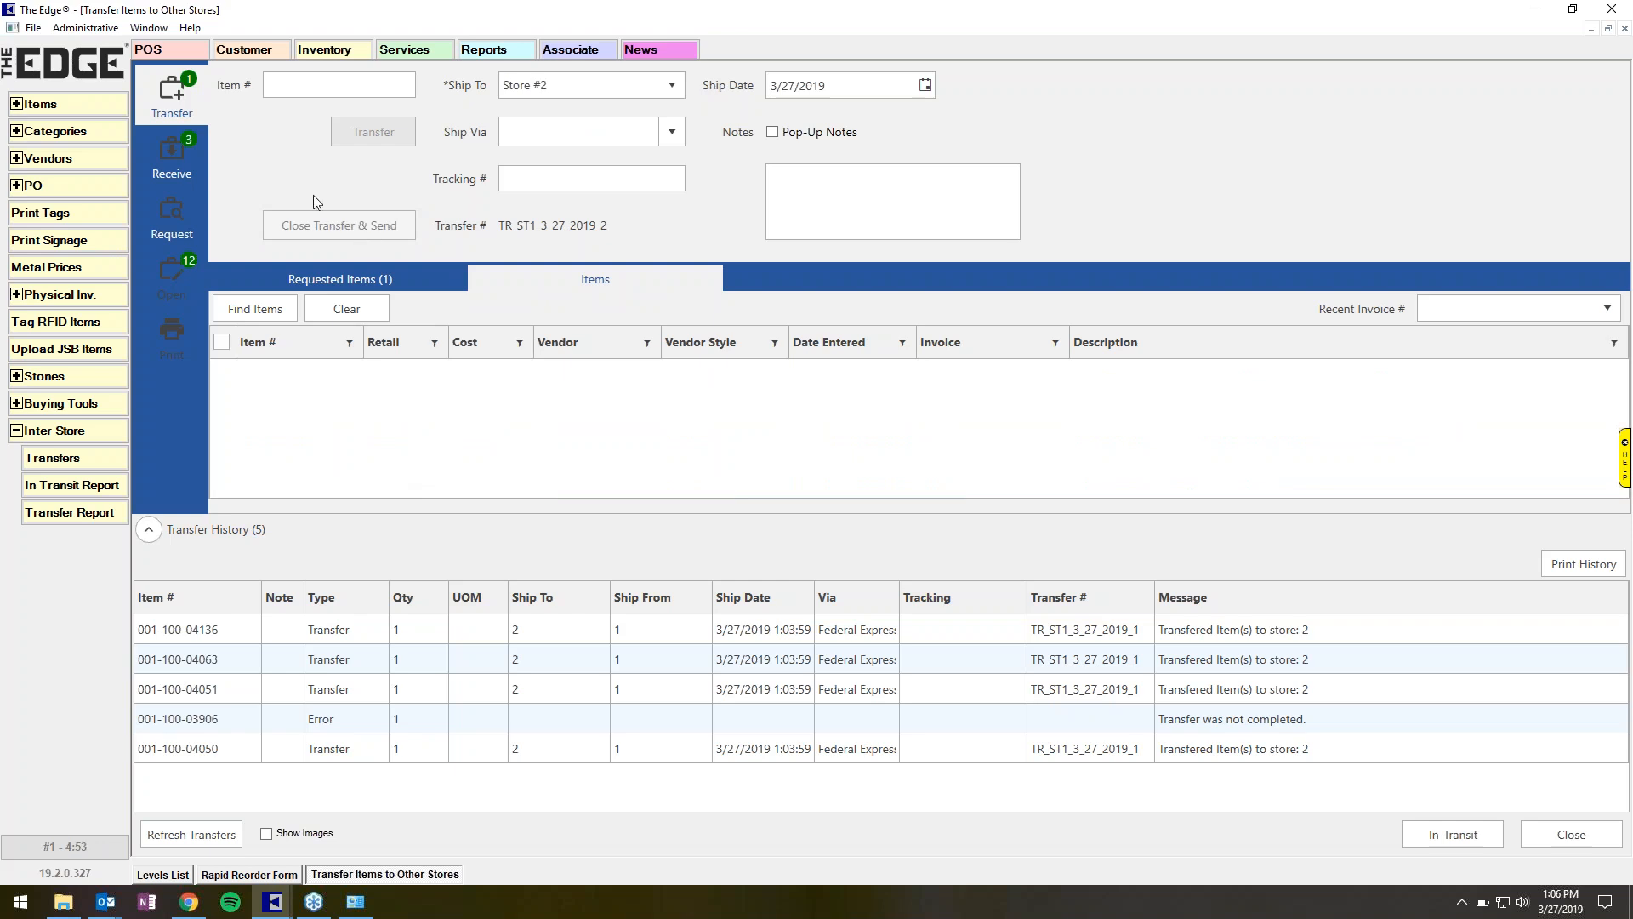
Open the first associate's record and review which stores are picked for Receive Transfer Notifications.
left_click(89, 28)
left_click(110, 46)
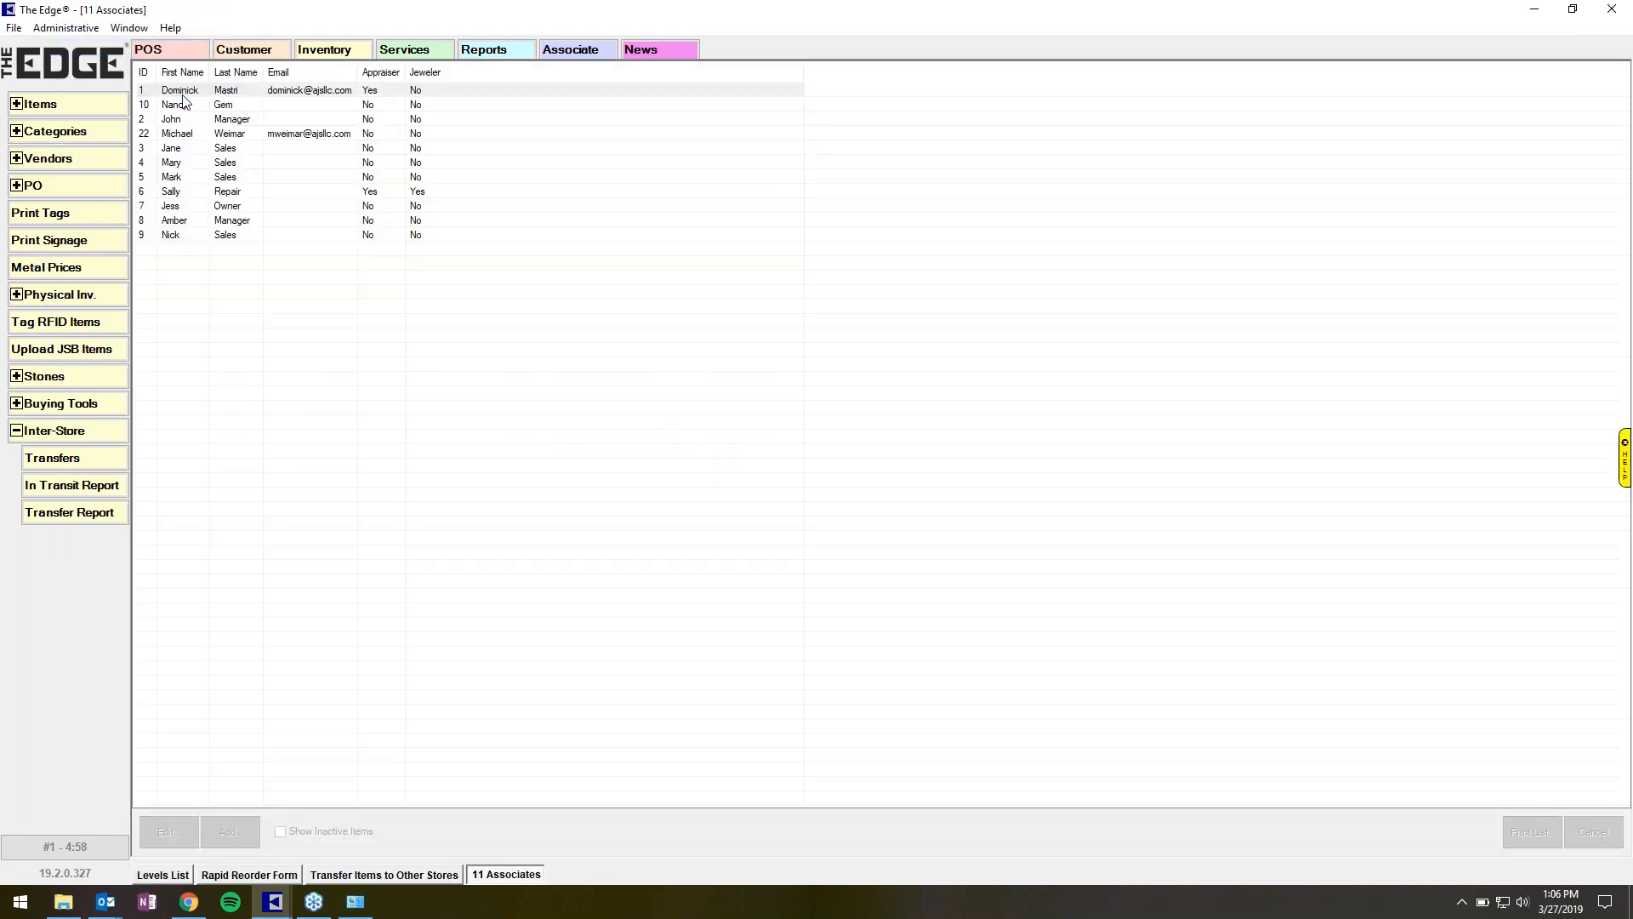
double_click(182, 92)
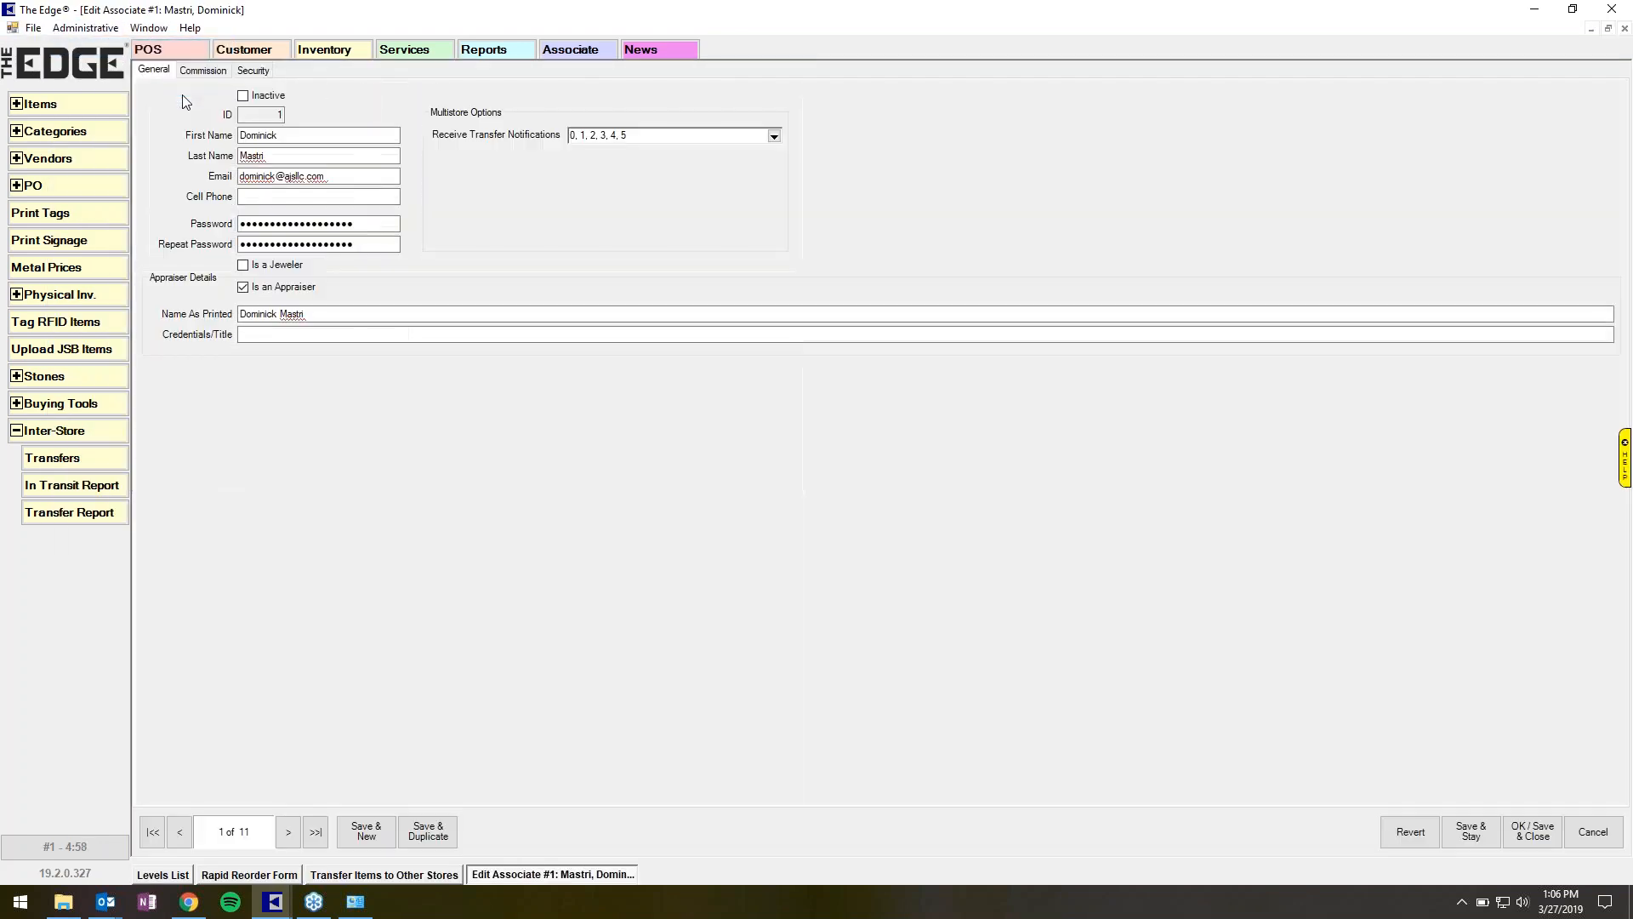
left_click(774, 137)
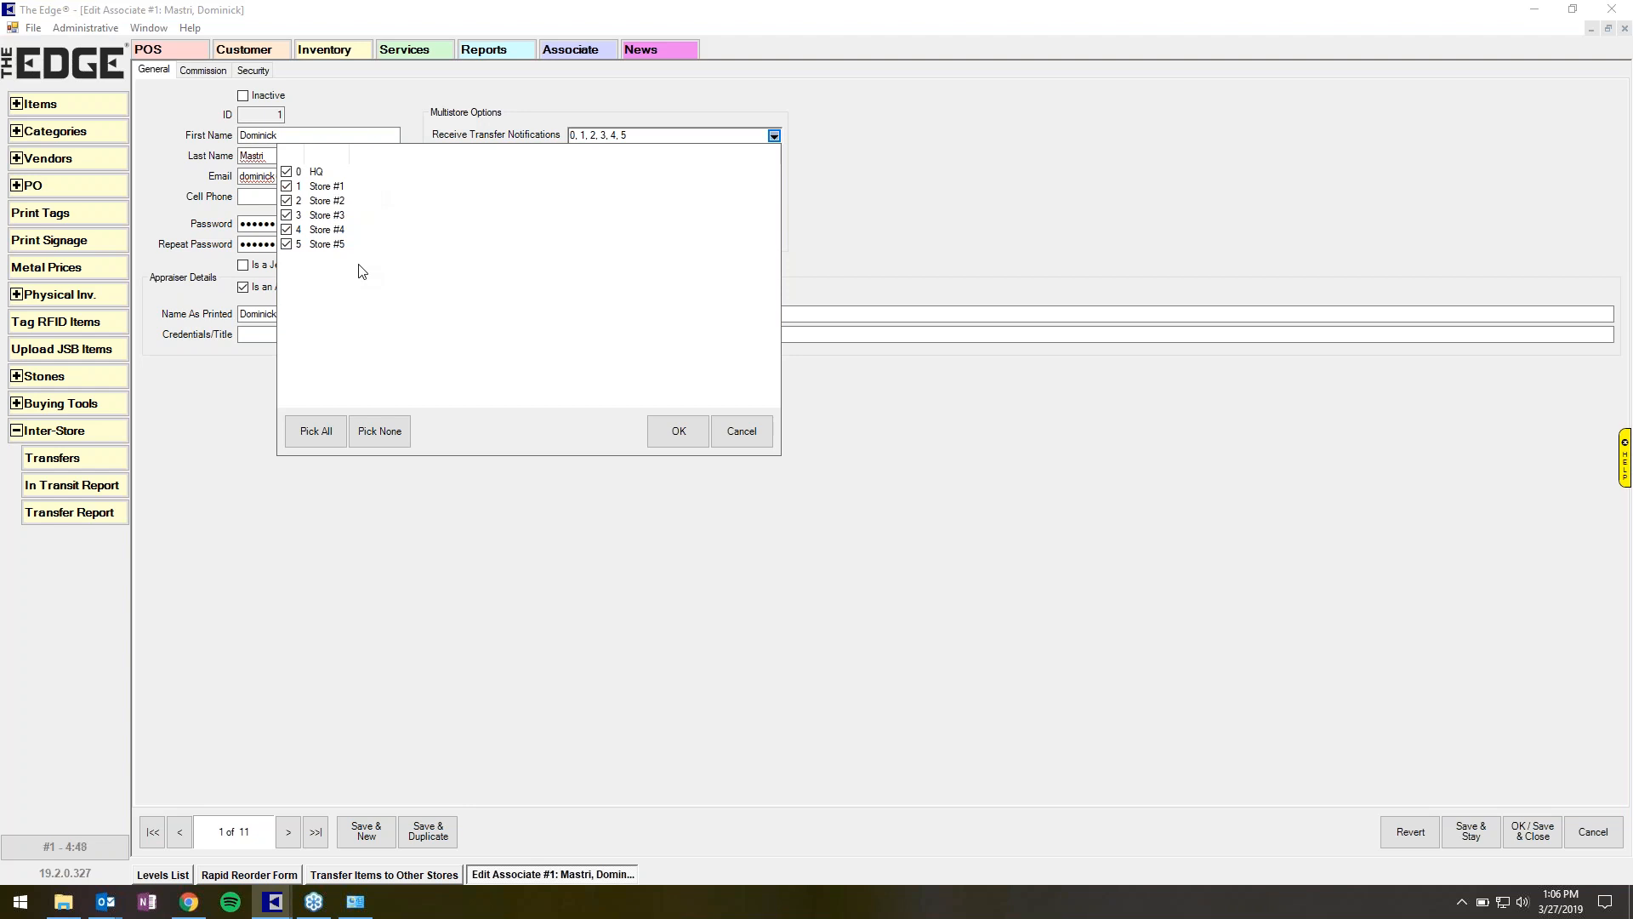
left_click(732, 430)
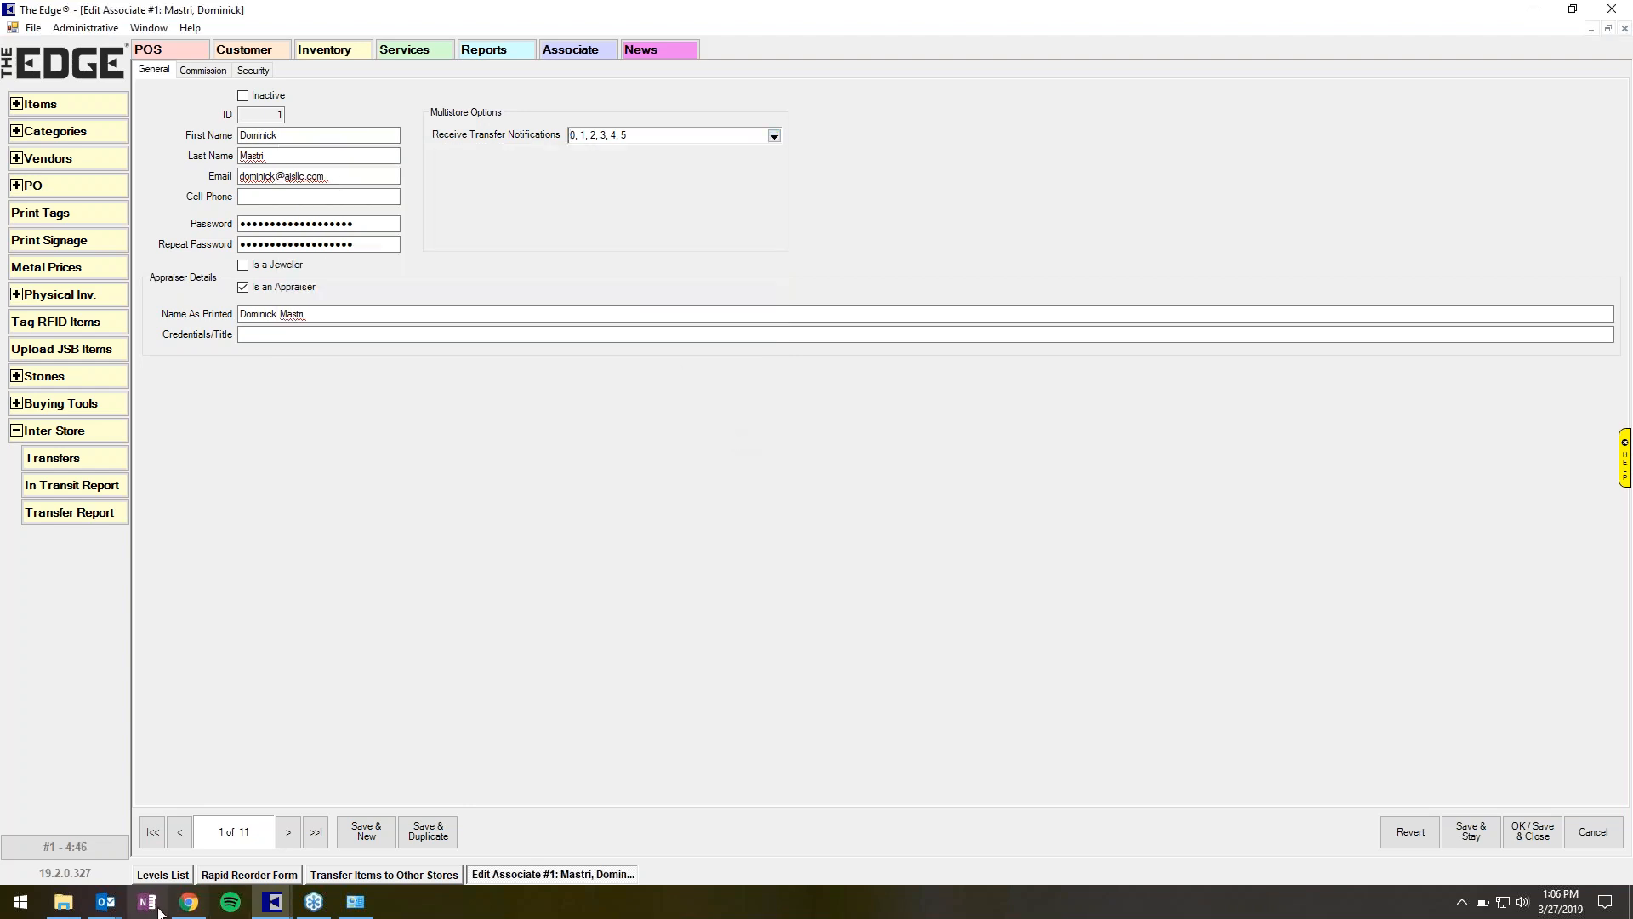
In Outlook, open the New Transfer Request Initiated e-mail, read the listed items, and close it.
mouse_move(106, 901)
left_click(229, 840)
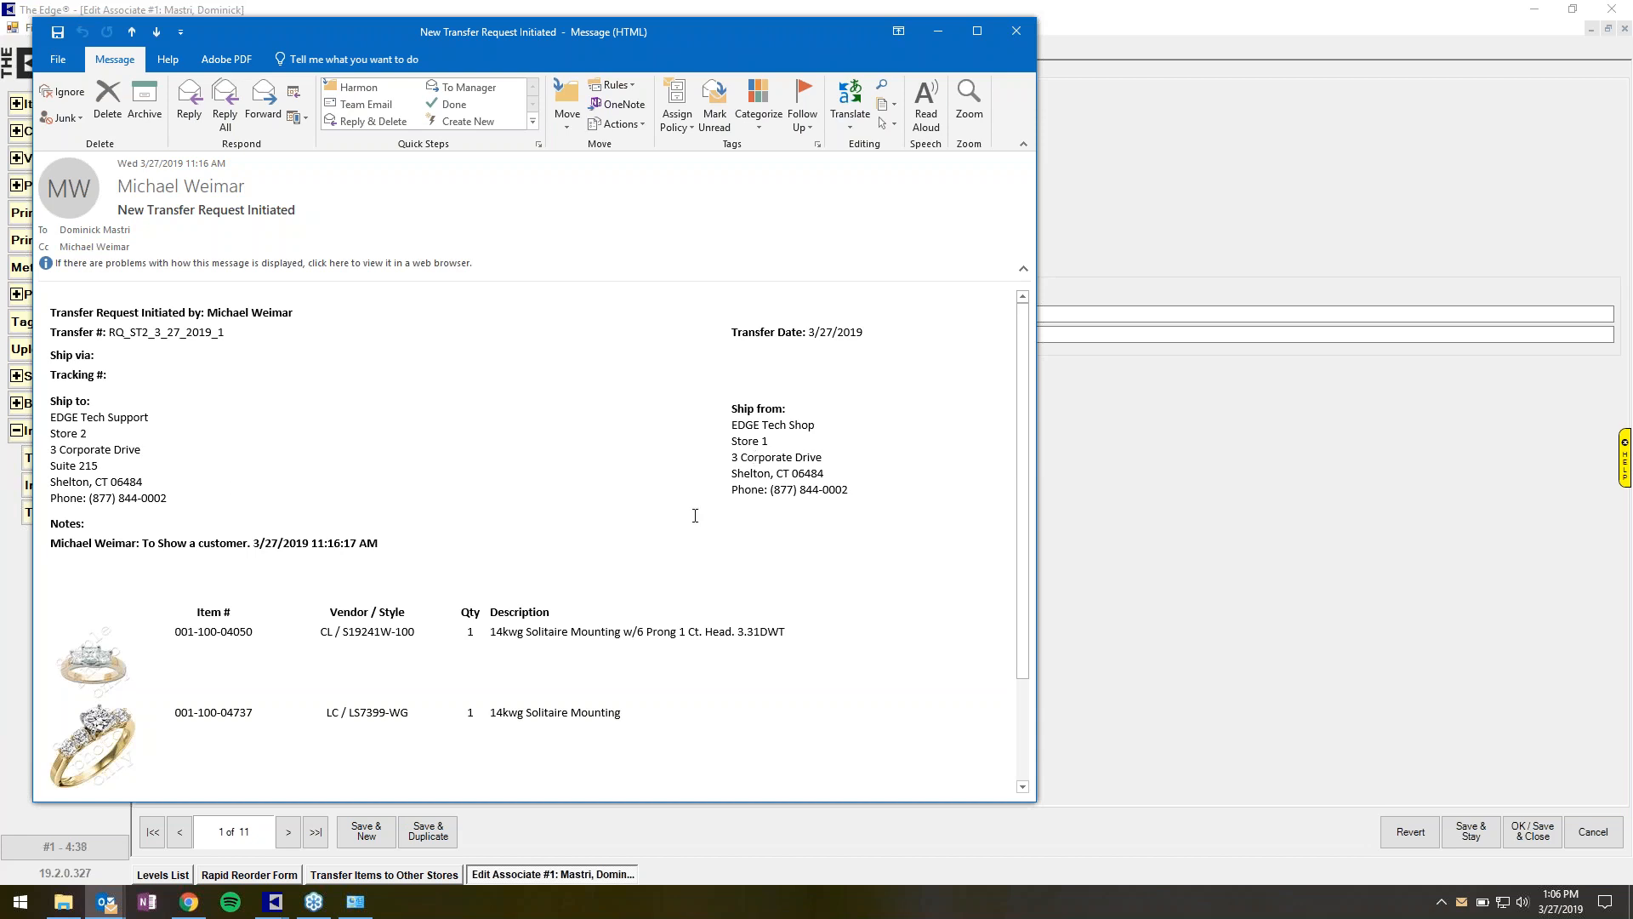
scroll(655, 631, "down", 3)
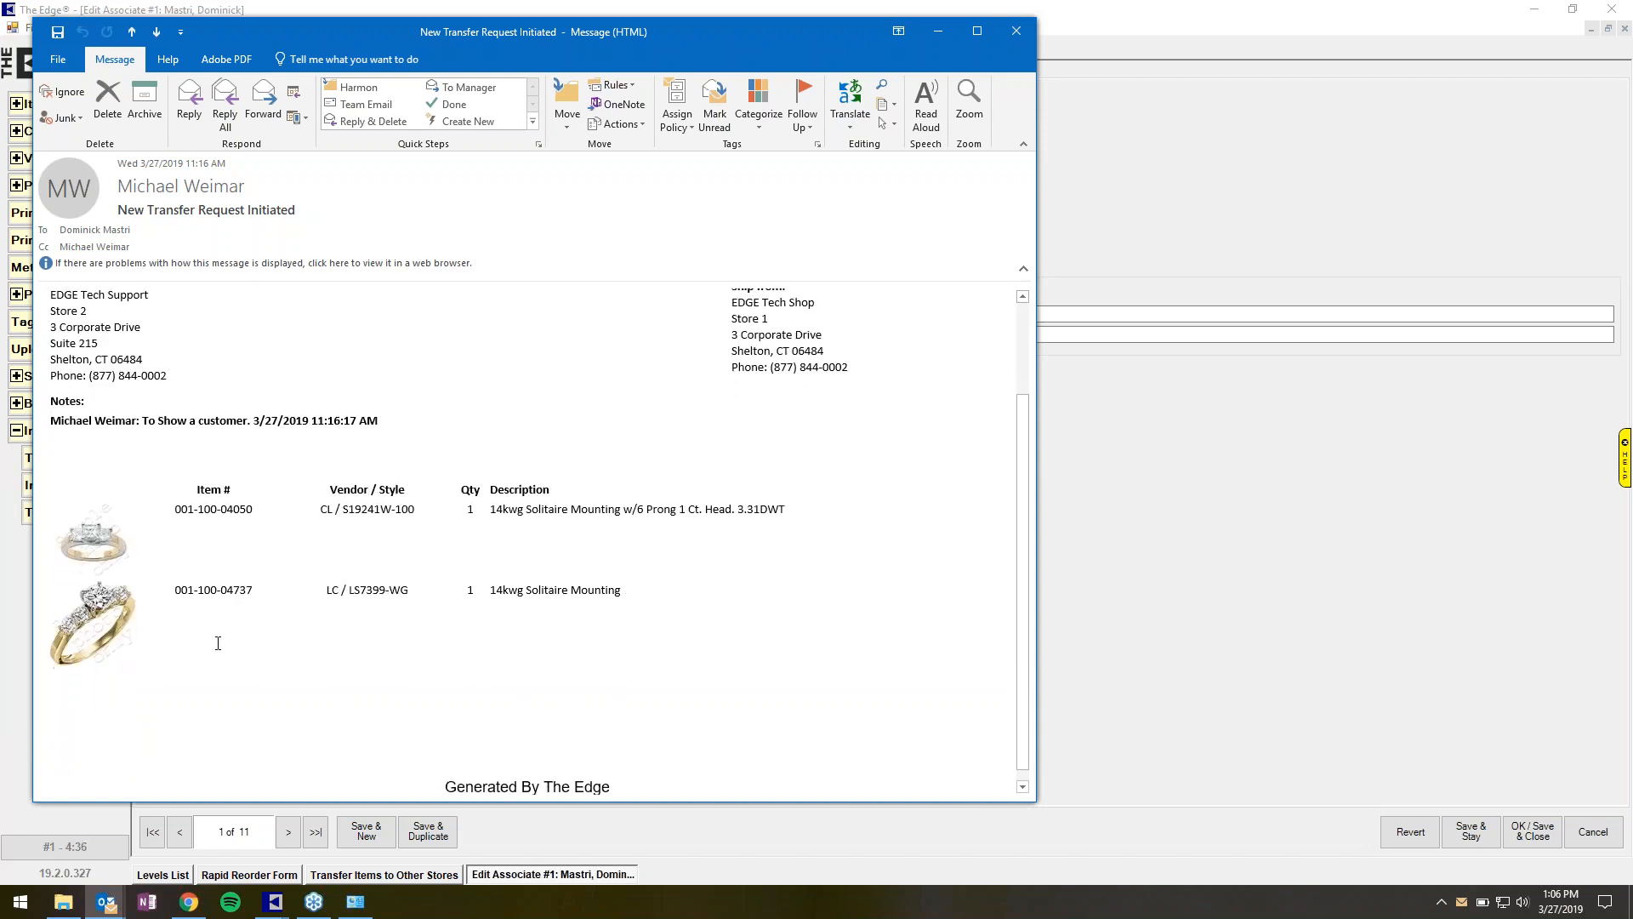
left_click(1015, 34)
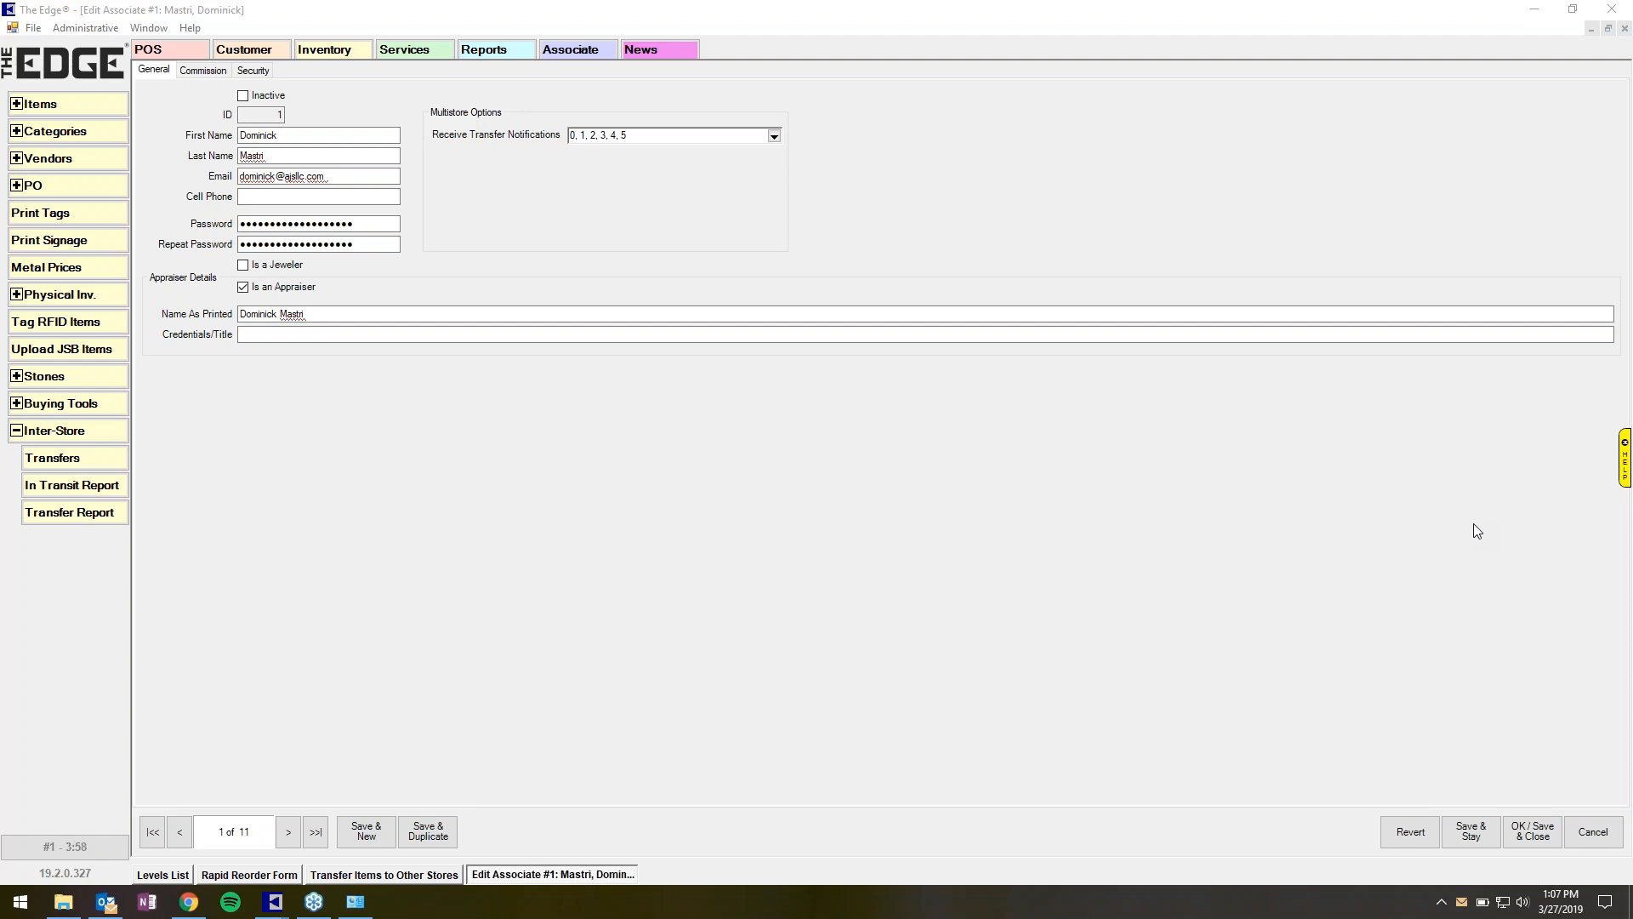
Cancel out of the associate record and the associates list to return to transfers.
left_click(364, 877)
left_click(1594, 833)
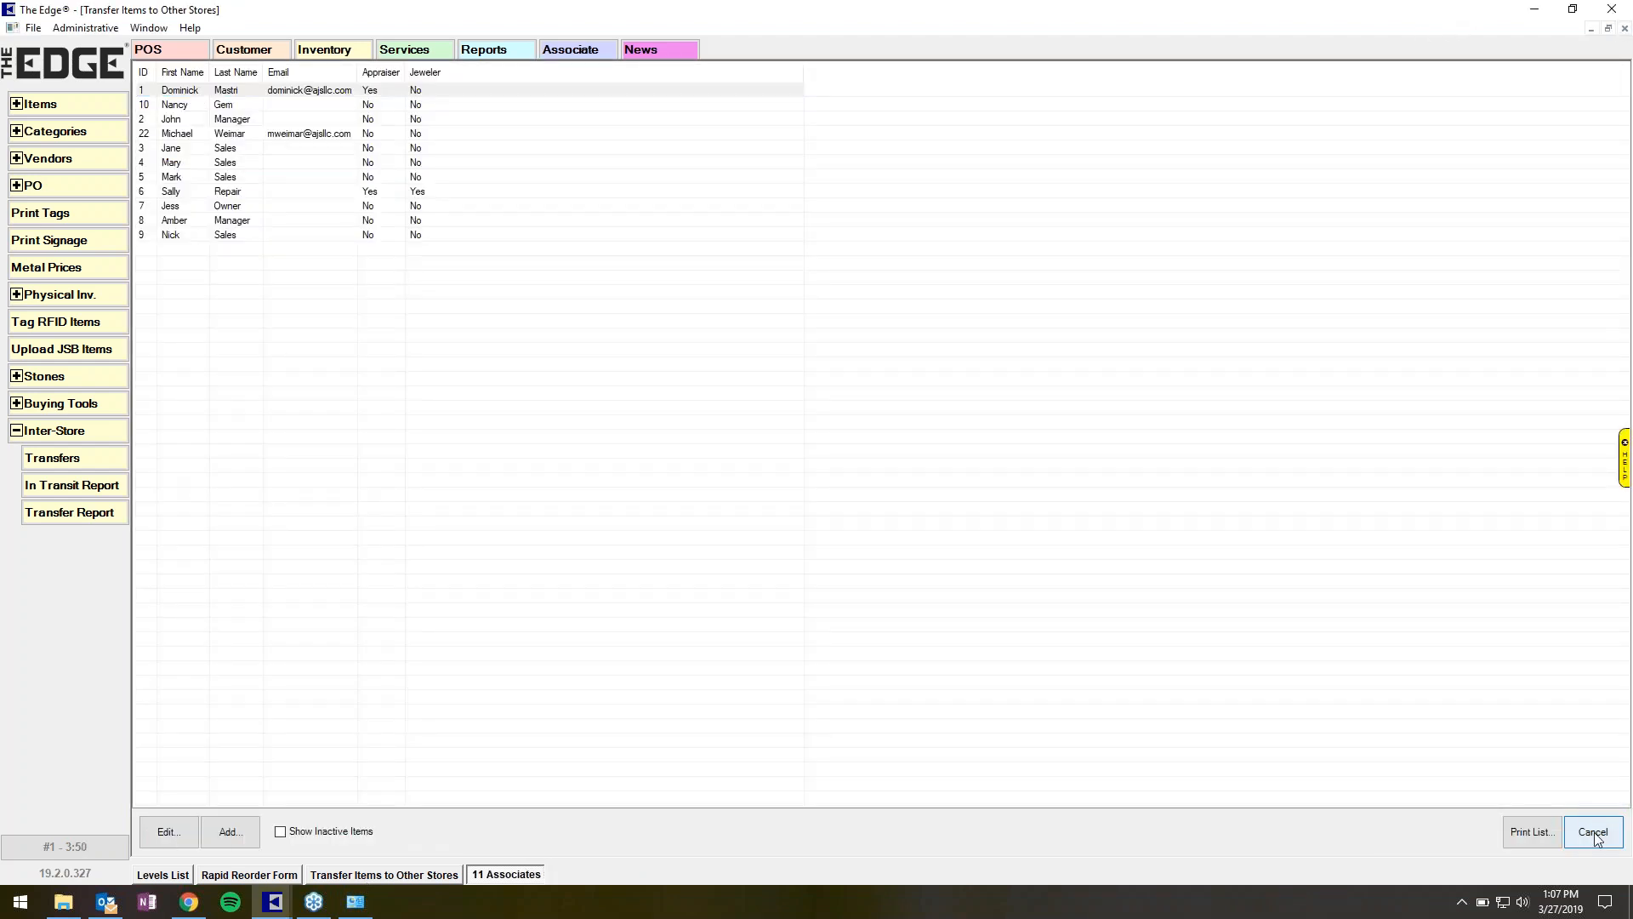
left_click(1594, 833)
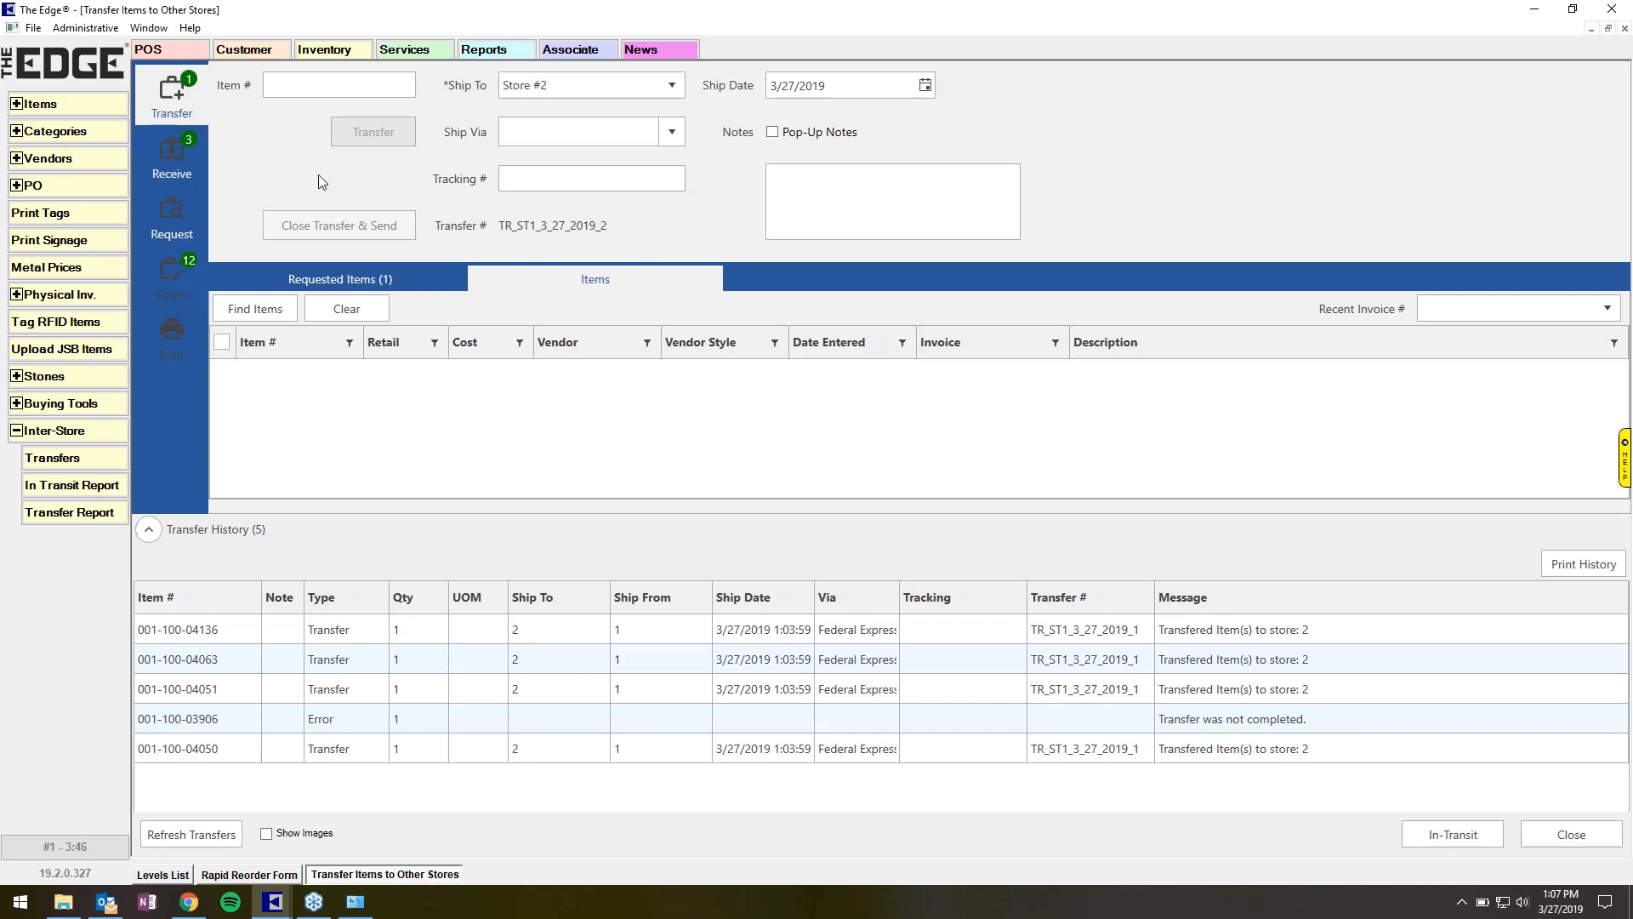
On the Receive page, set the receiving location to case 10 and check the first two incoming items.
left_click(165, 169)
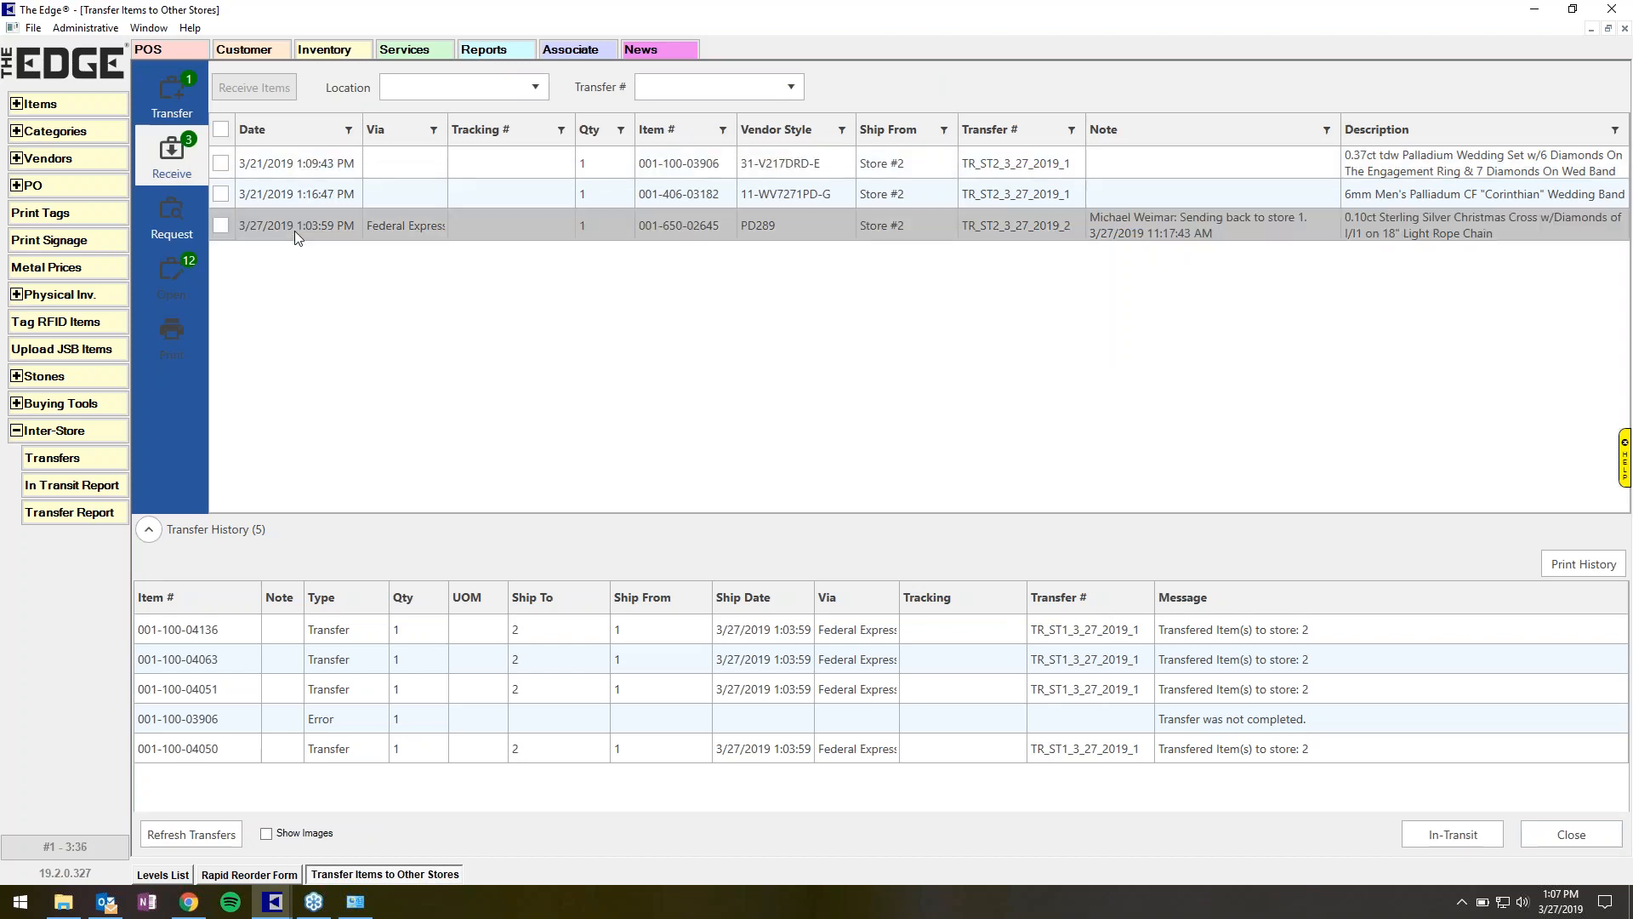
left_click(515, 88)
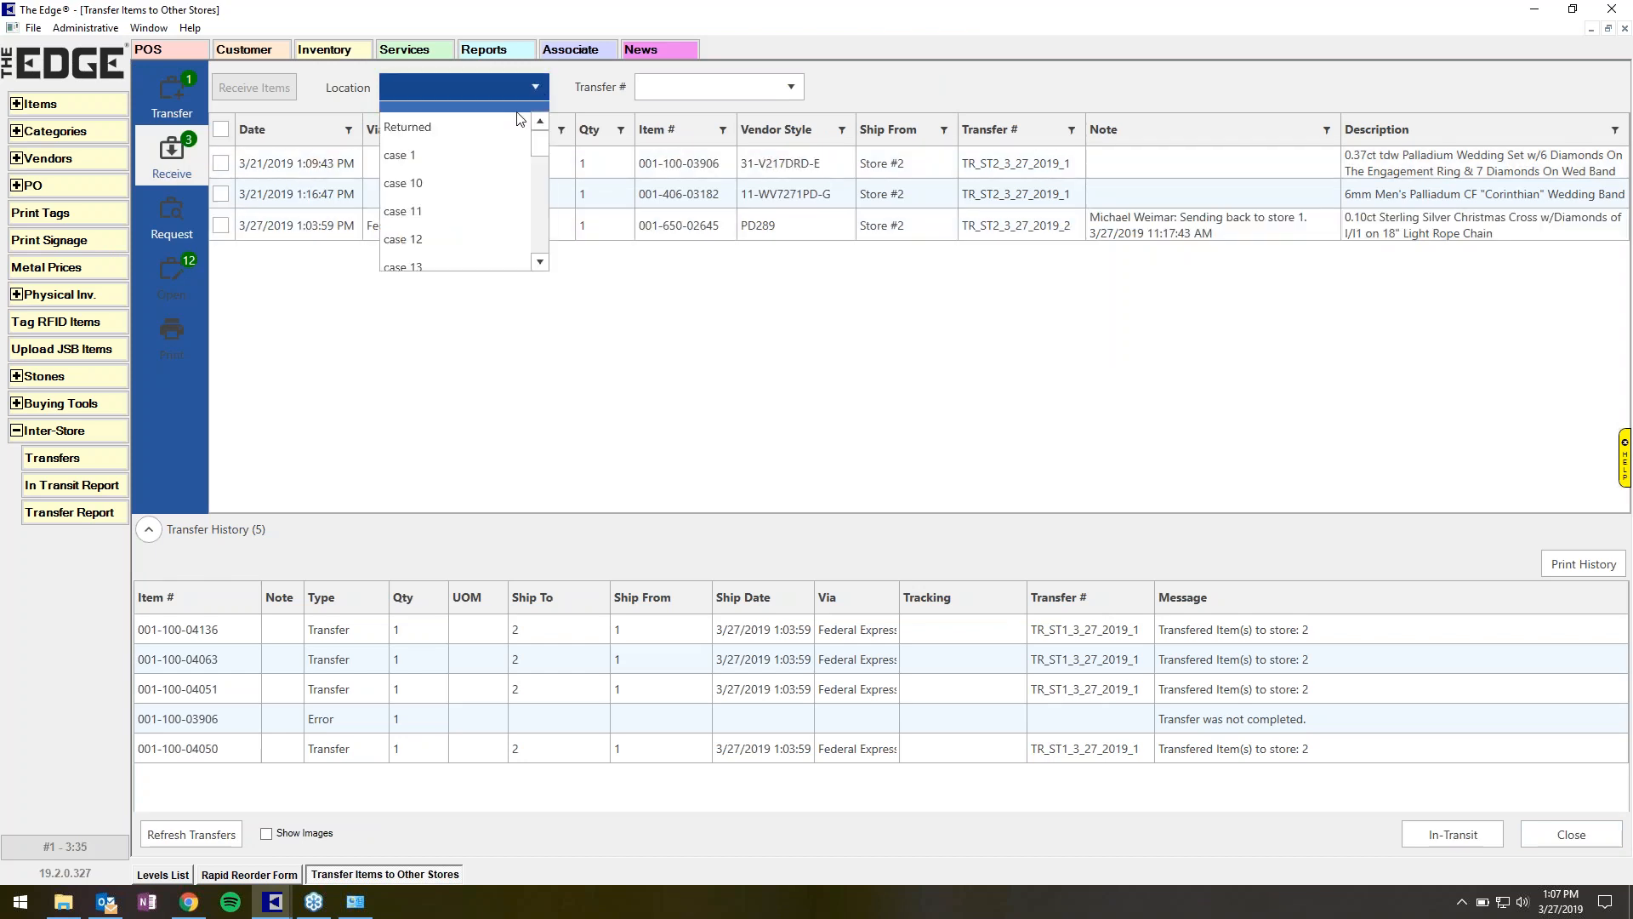
left_click(488, 176)
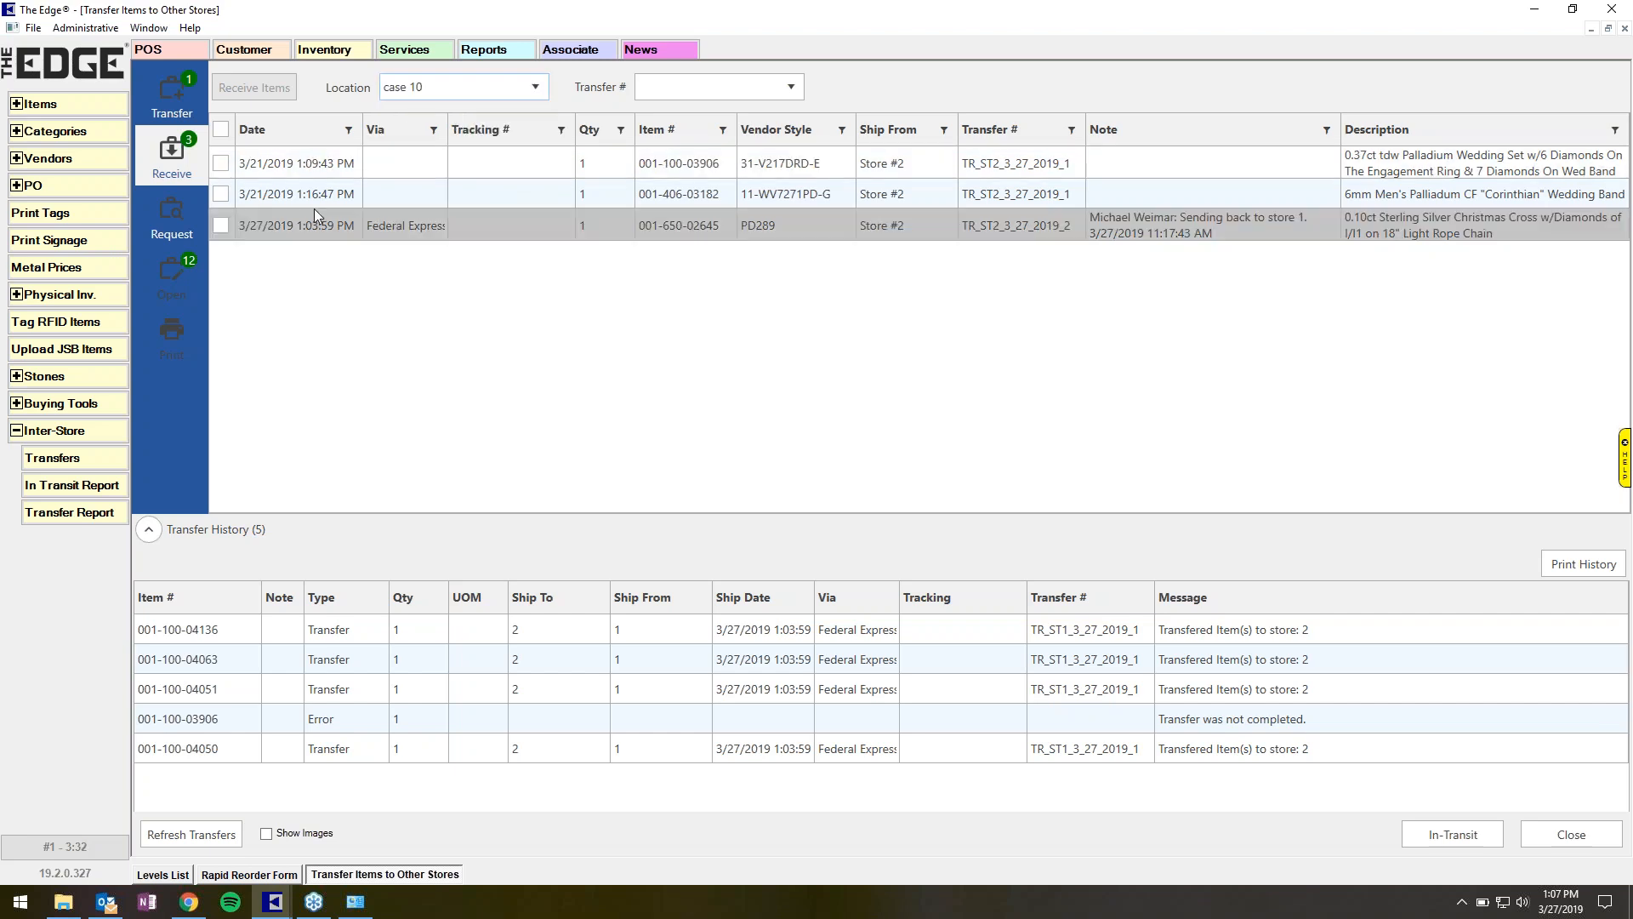
left_click(222, 163)
left_click(222, 193)
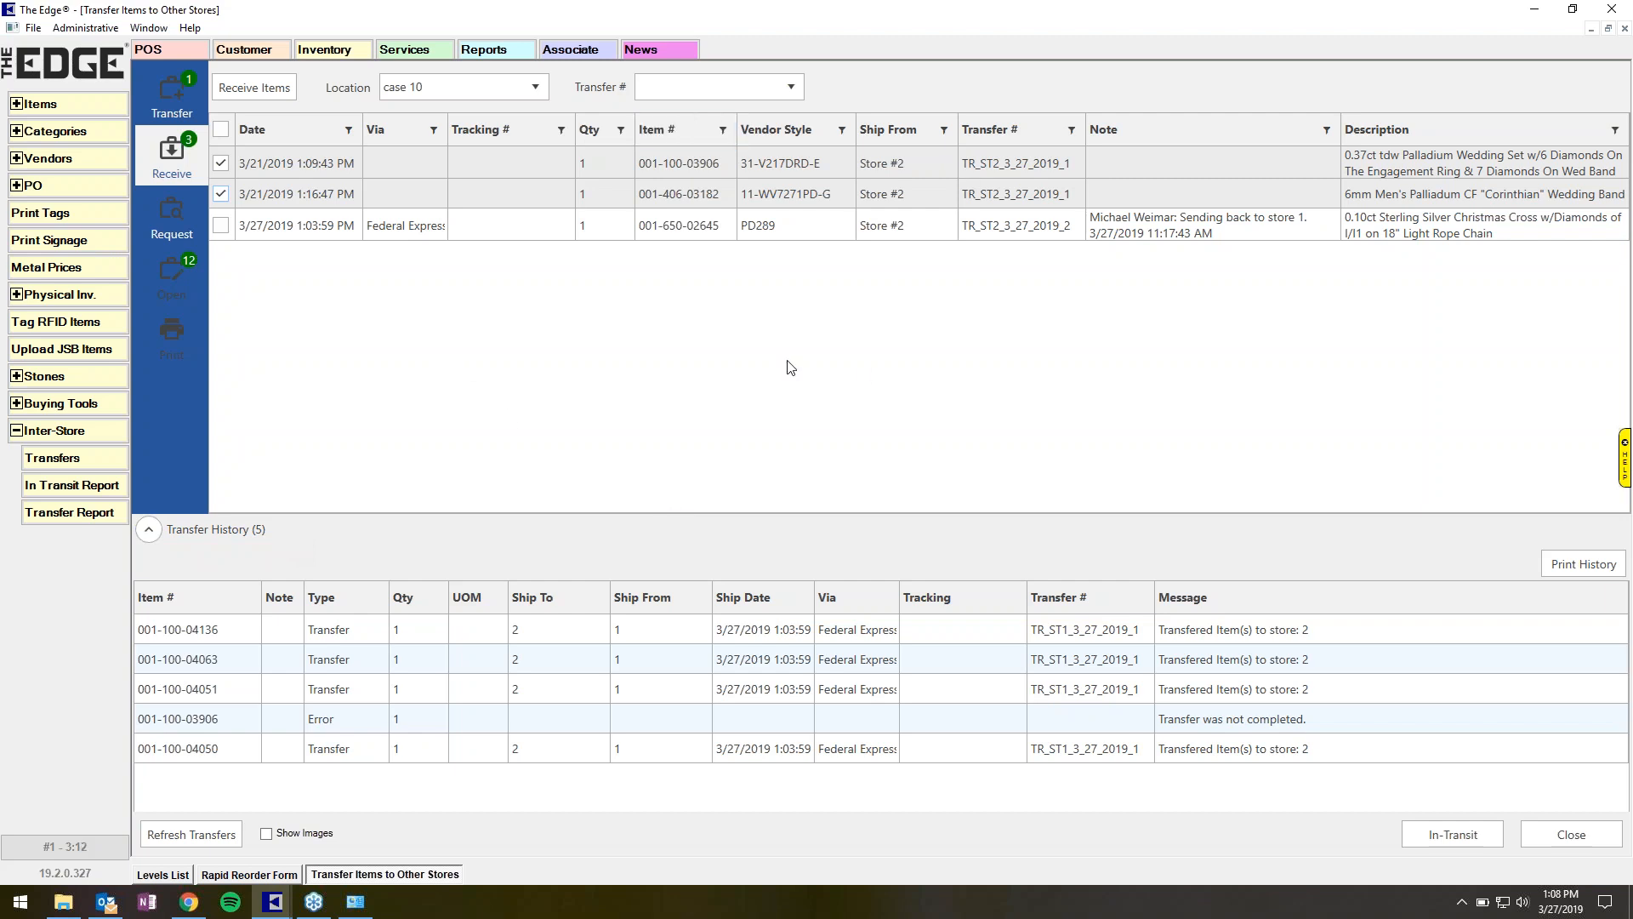
On the Transfer page, load the items from recent invoice OA - 34567.
left_click(148, 531)
left_click(176, 799)
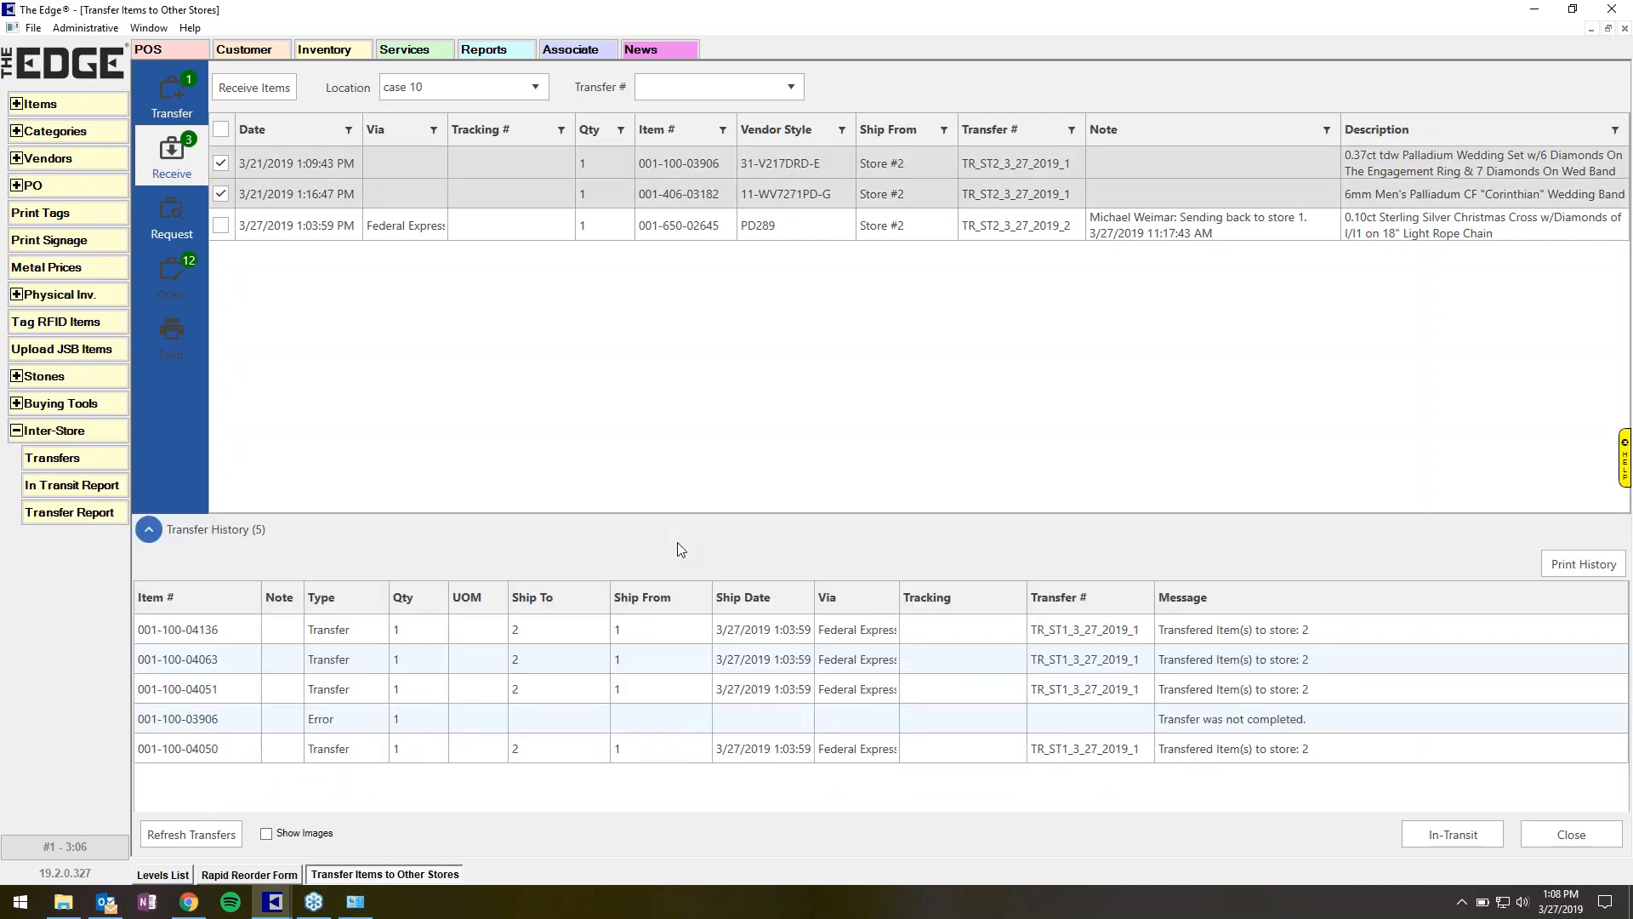
left_click(167, 92)
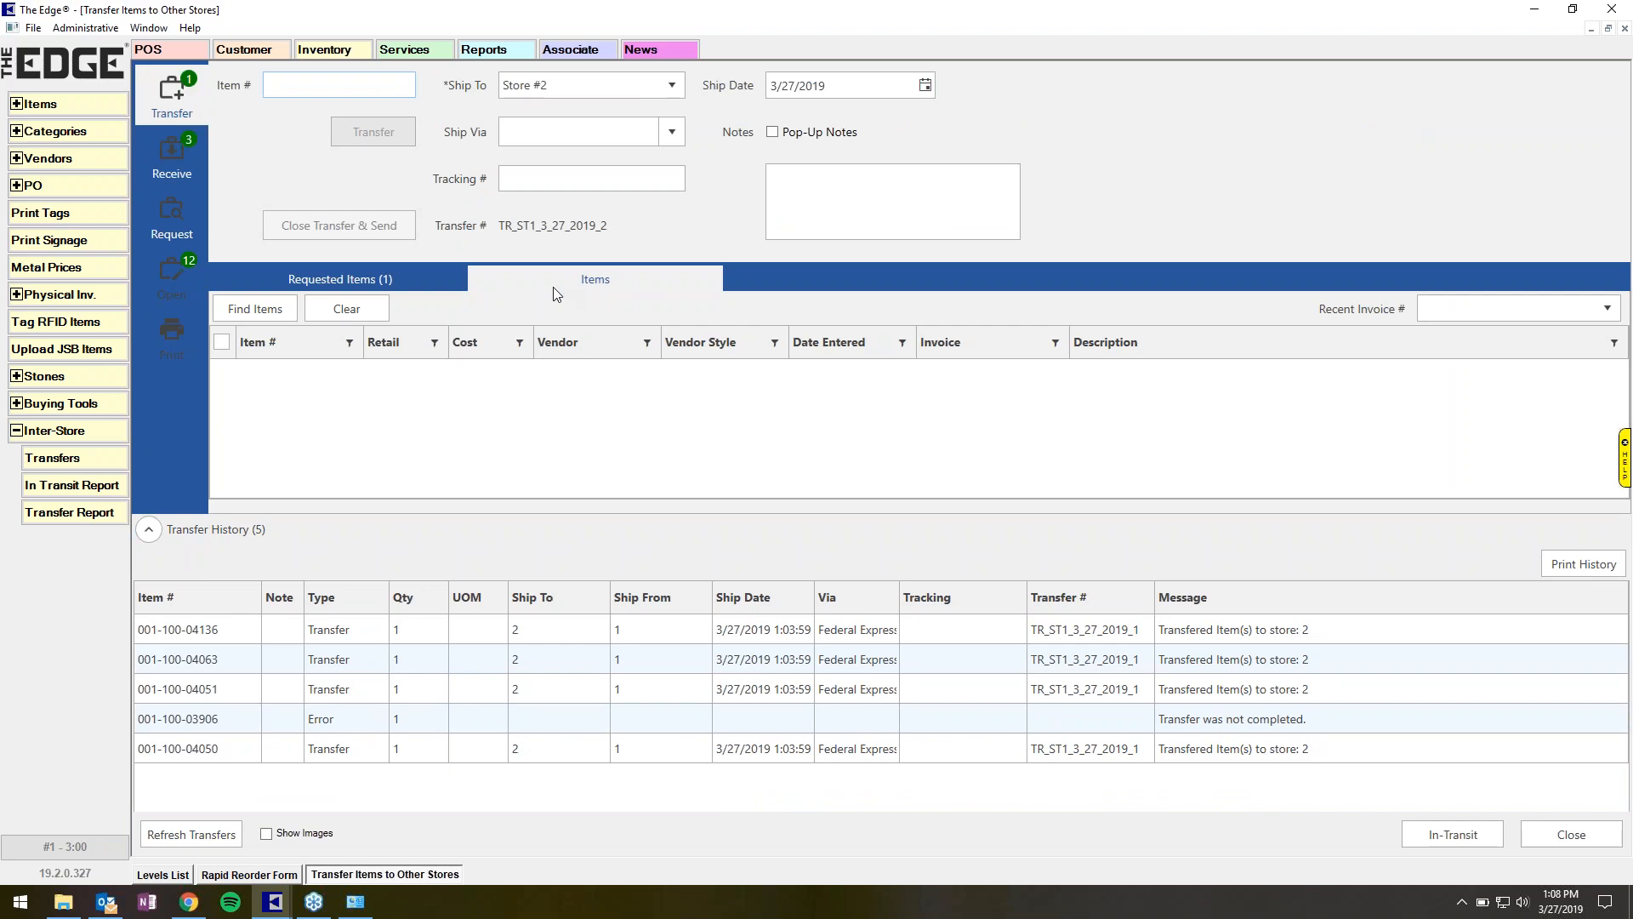
left_click(1520, 308)
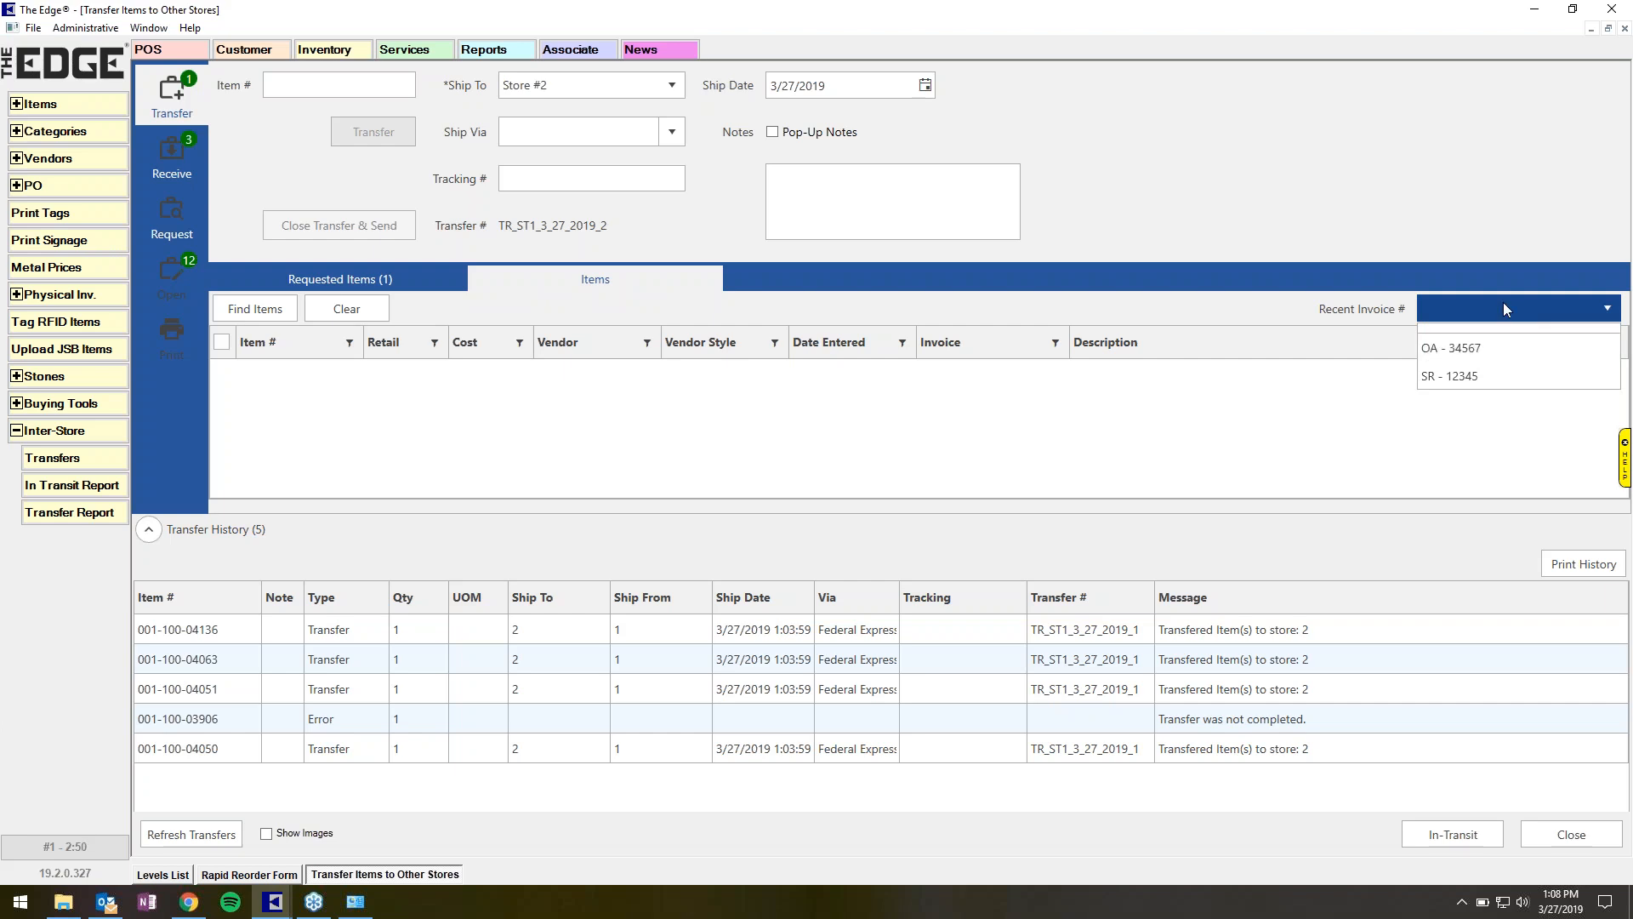
left_click(1495, 347)
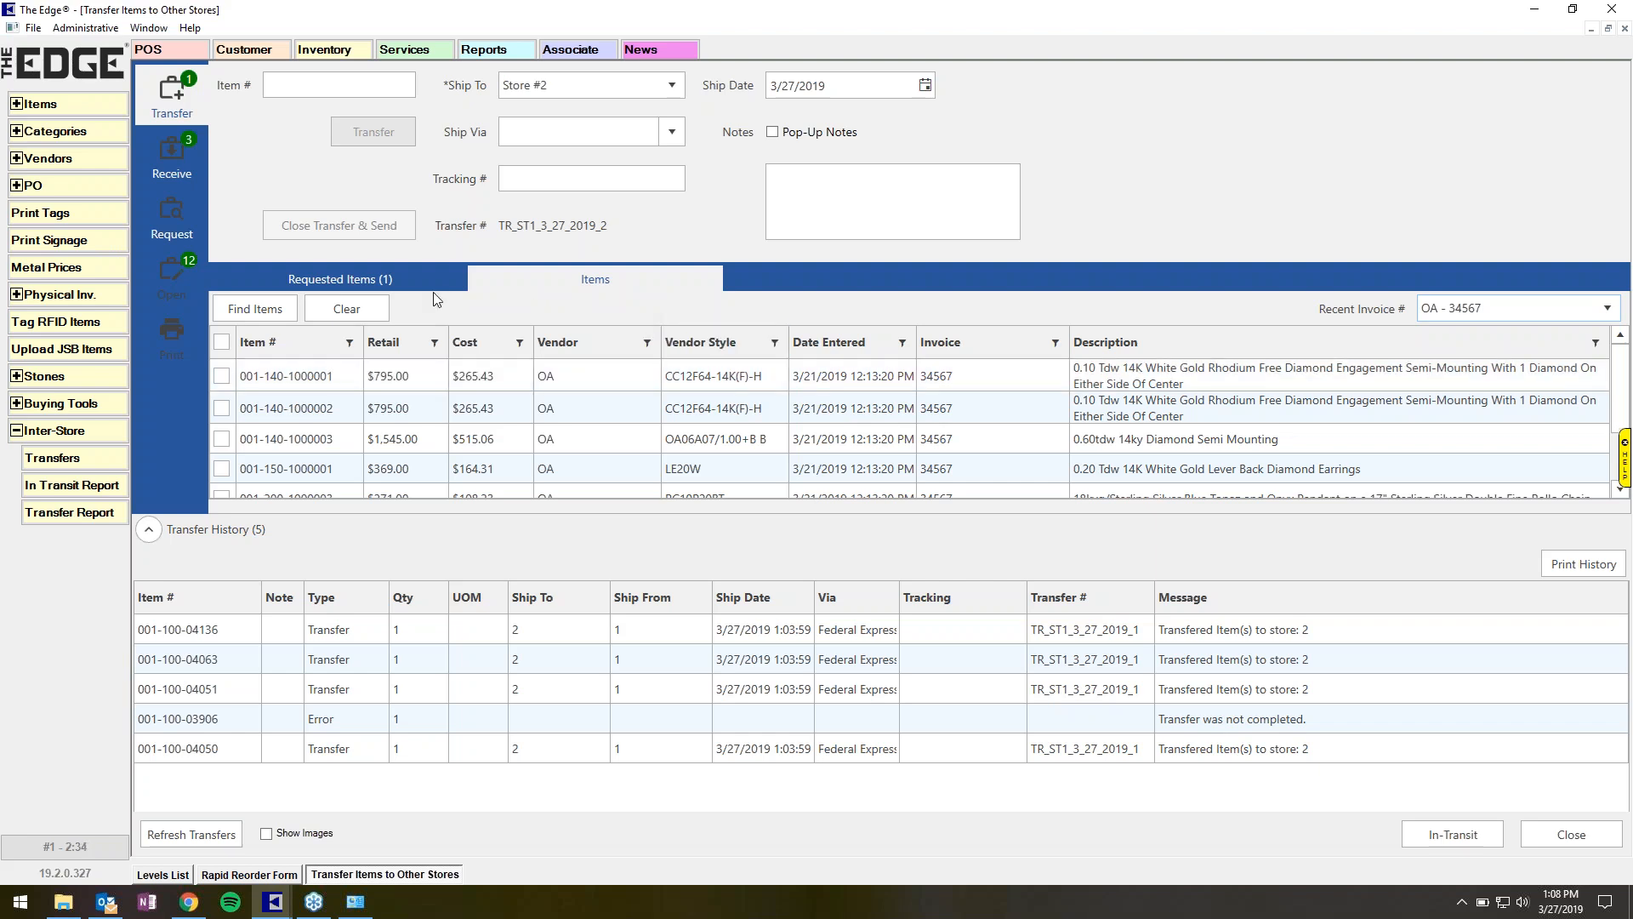
Filter the incoming transfers by transfer TR_ST2_3_27_2019_2, then reset the transfer filter to All.
left_click(171, 150)
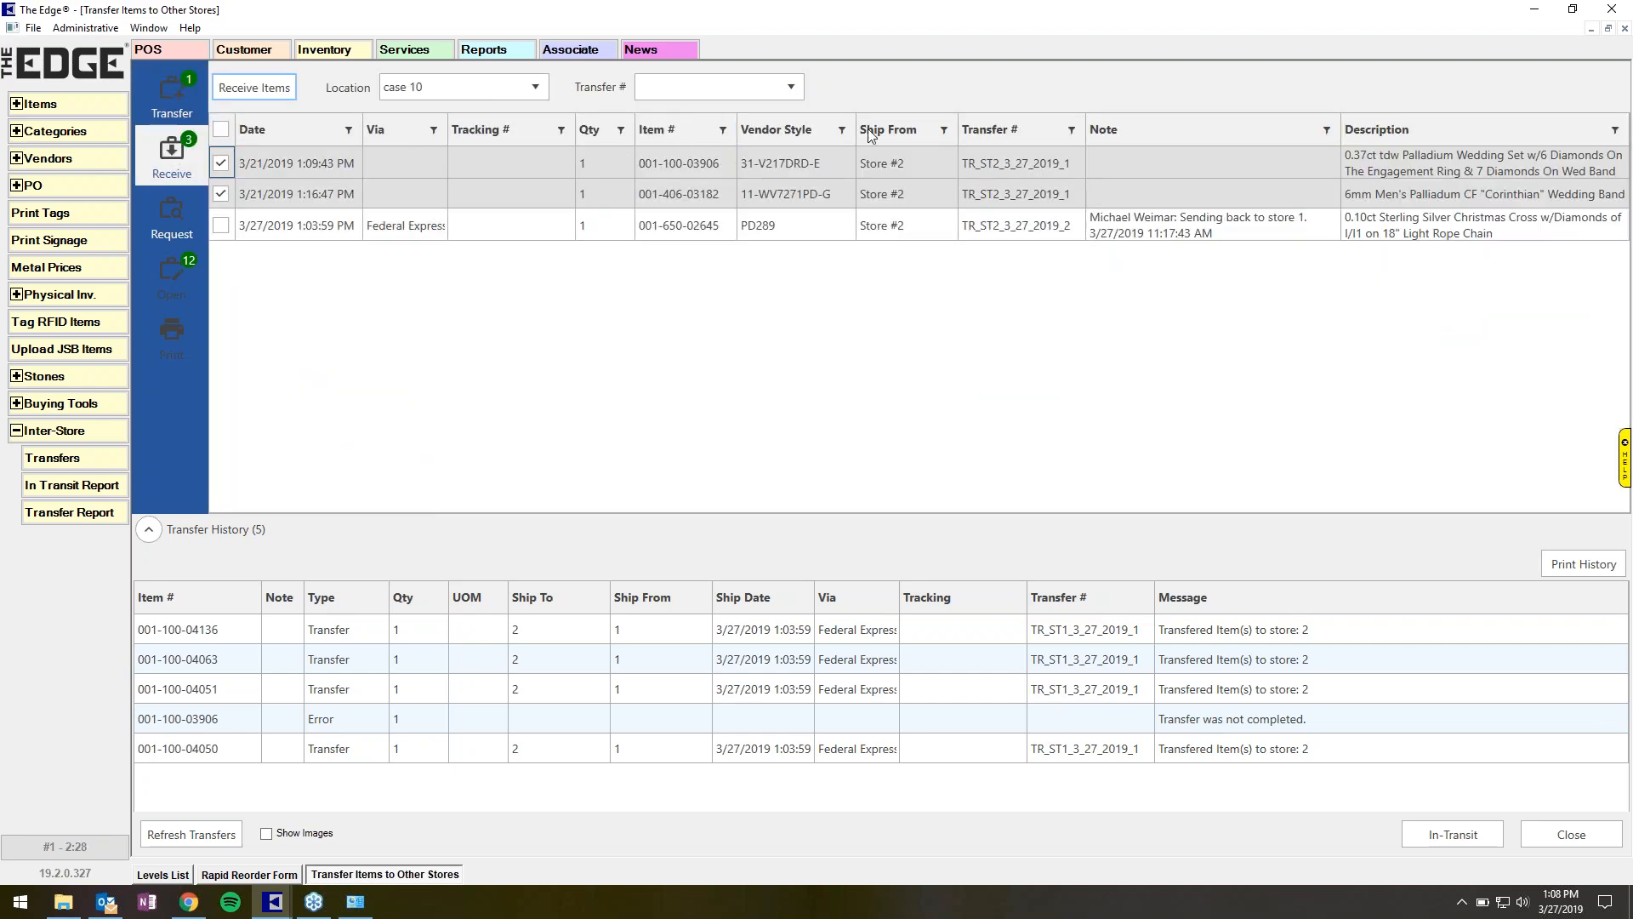
left_click(791, 88)
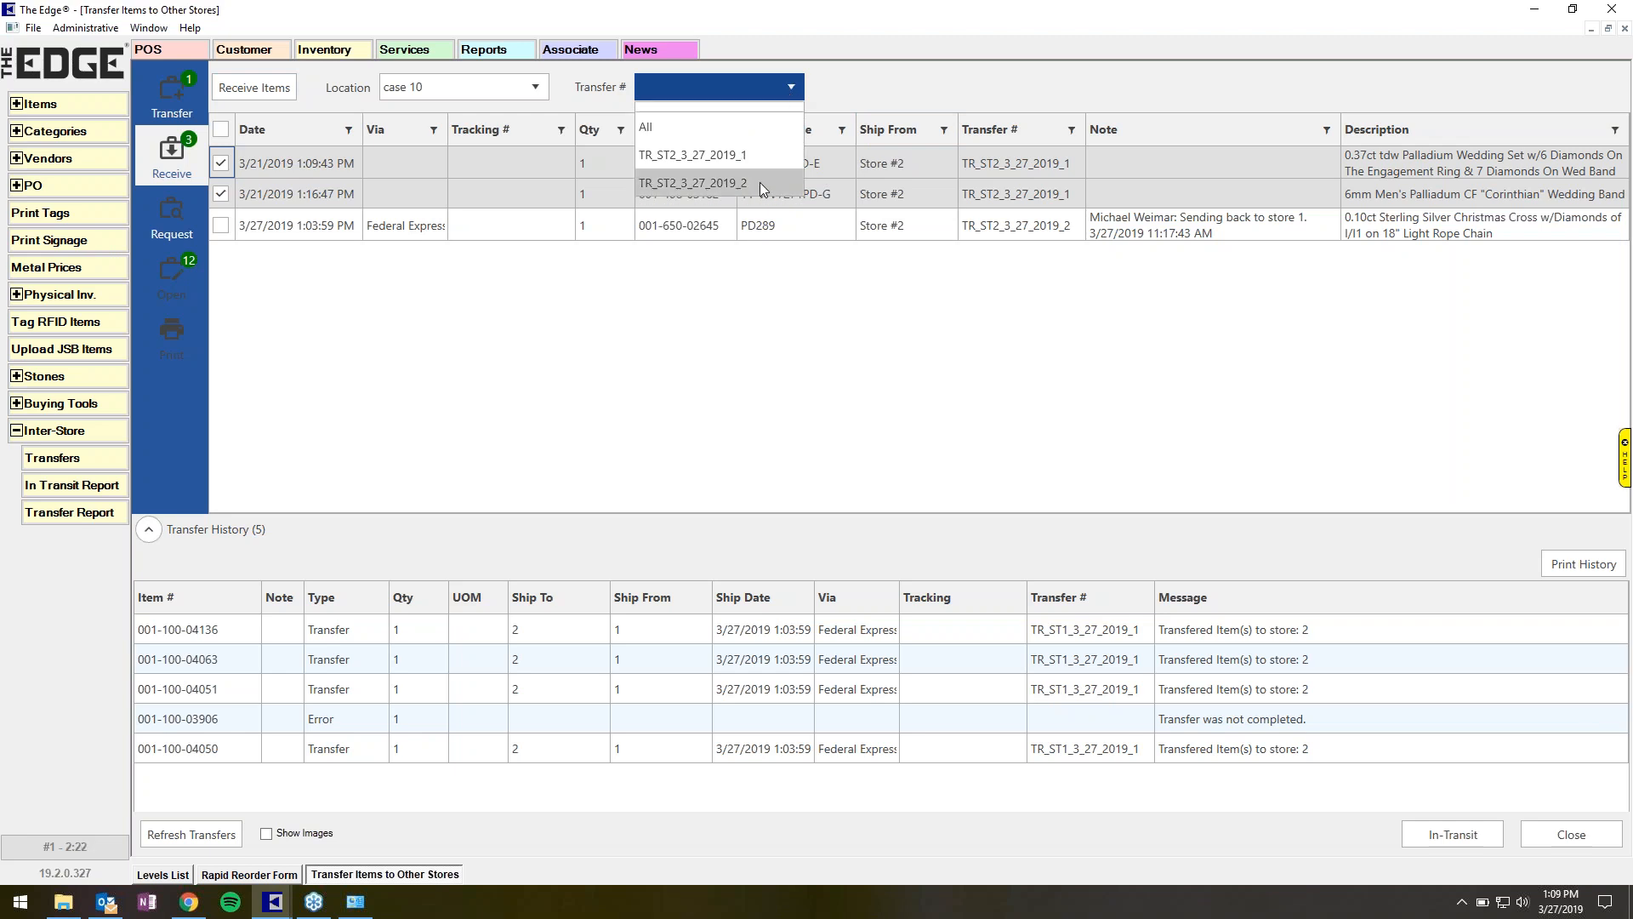
left_click(759, 182)
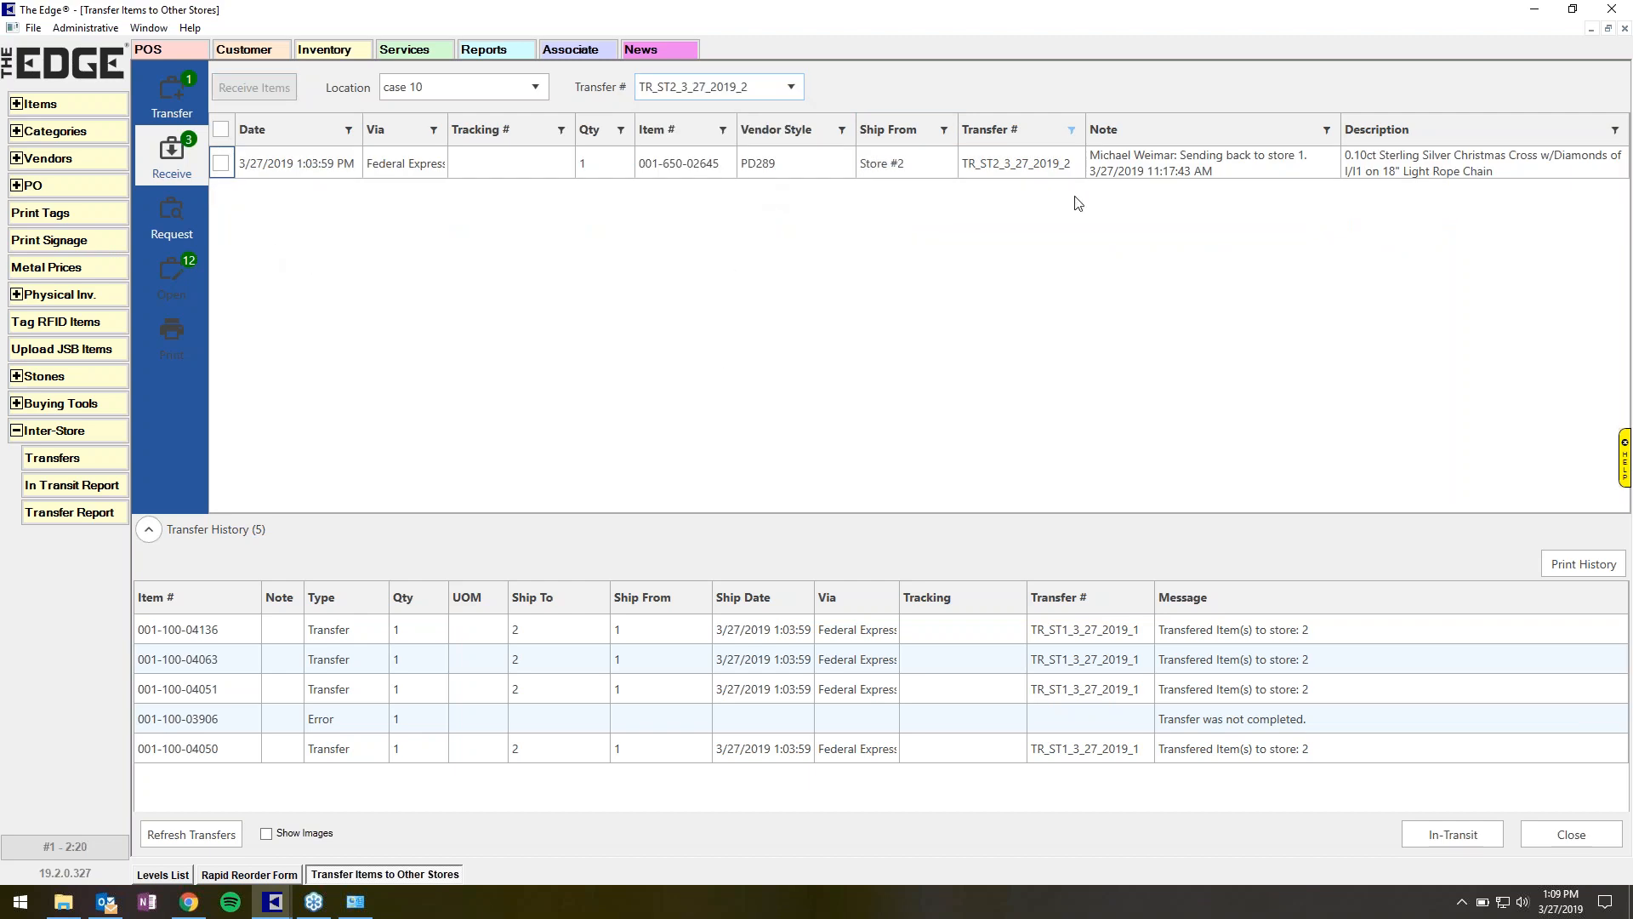
left_click(798, 90)
left_click(766, 126)
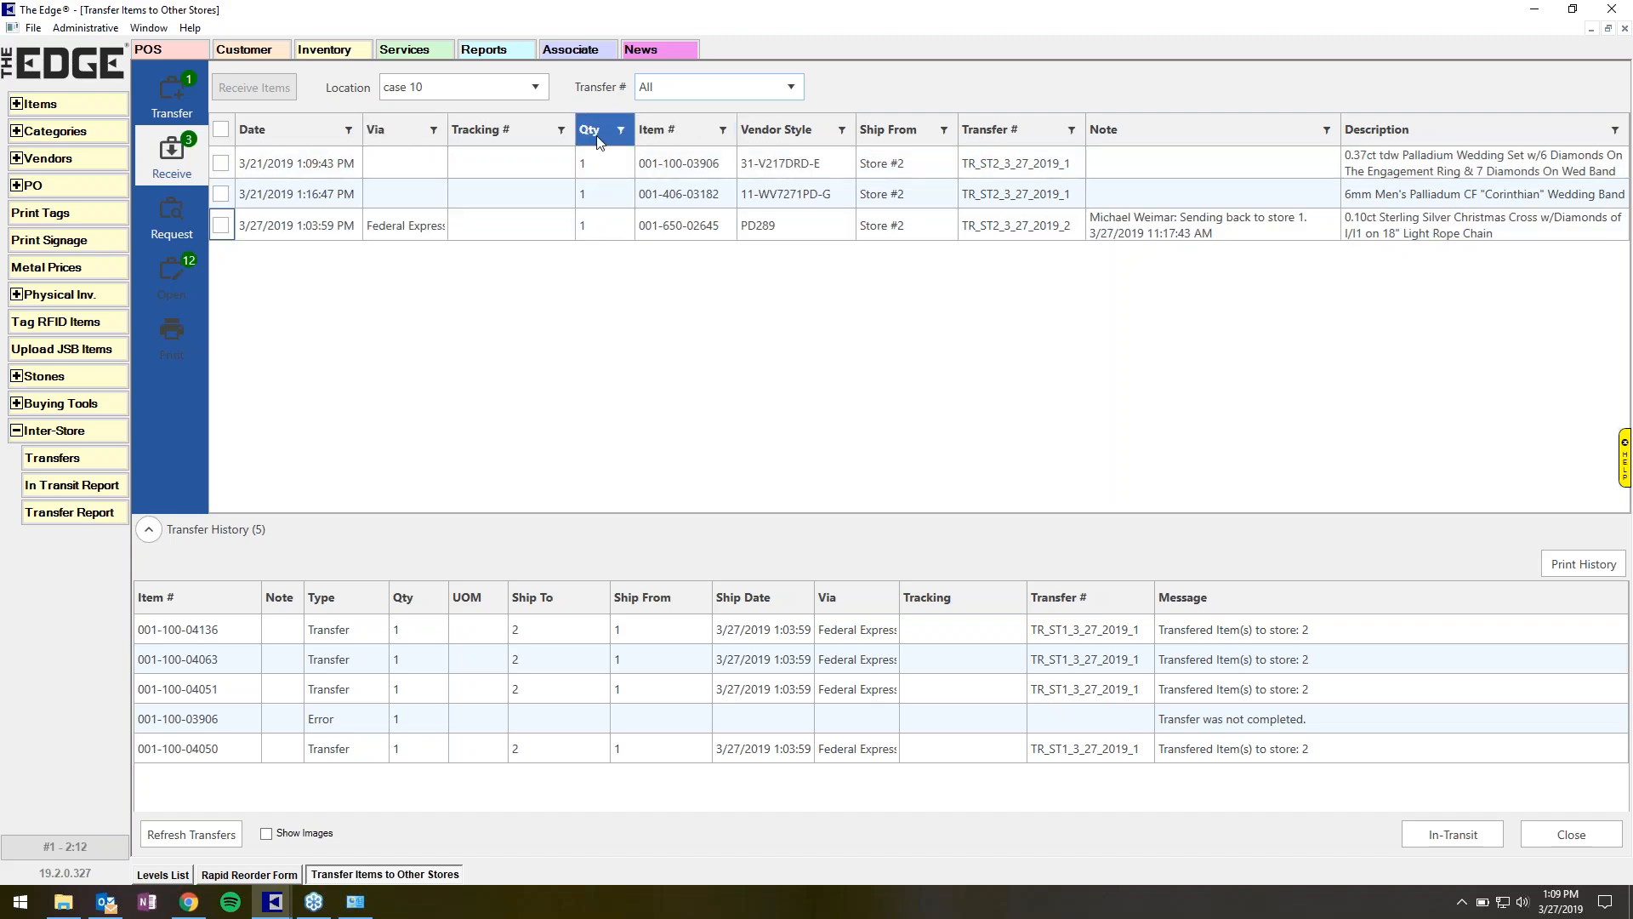
Filter the incoming list's Via column to Federal Express, then clear the filter.
left_click(434, 129)
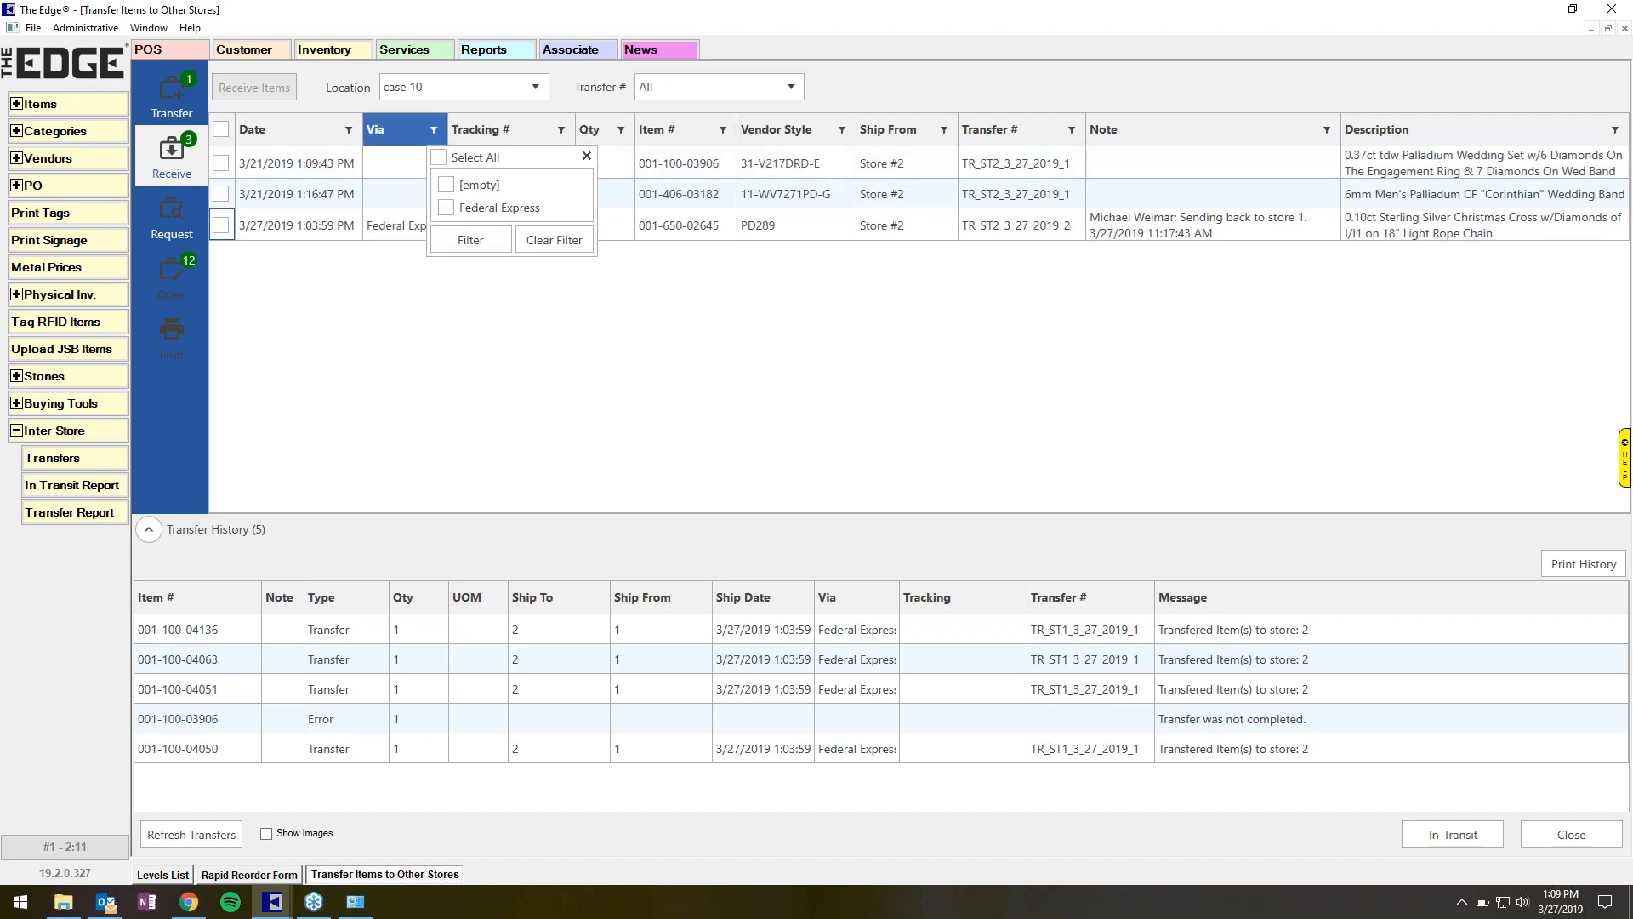
left_click(446, 207)
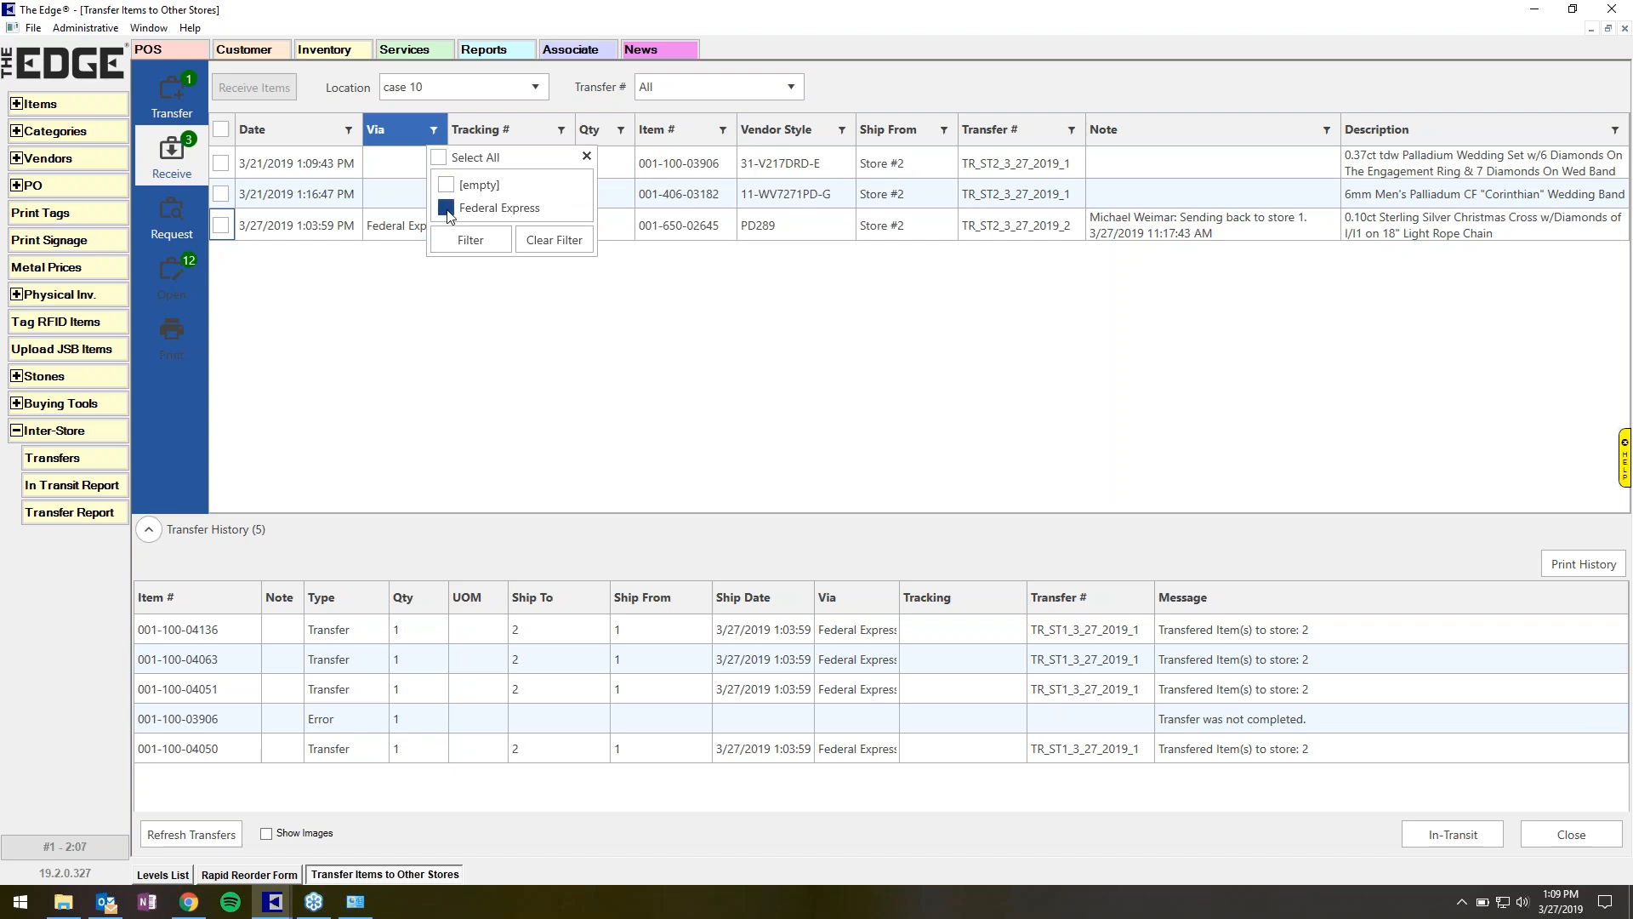
left_click(548, 240)
left_click(981, 336)
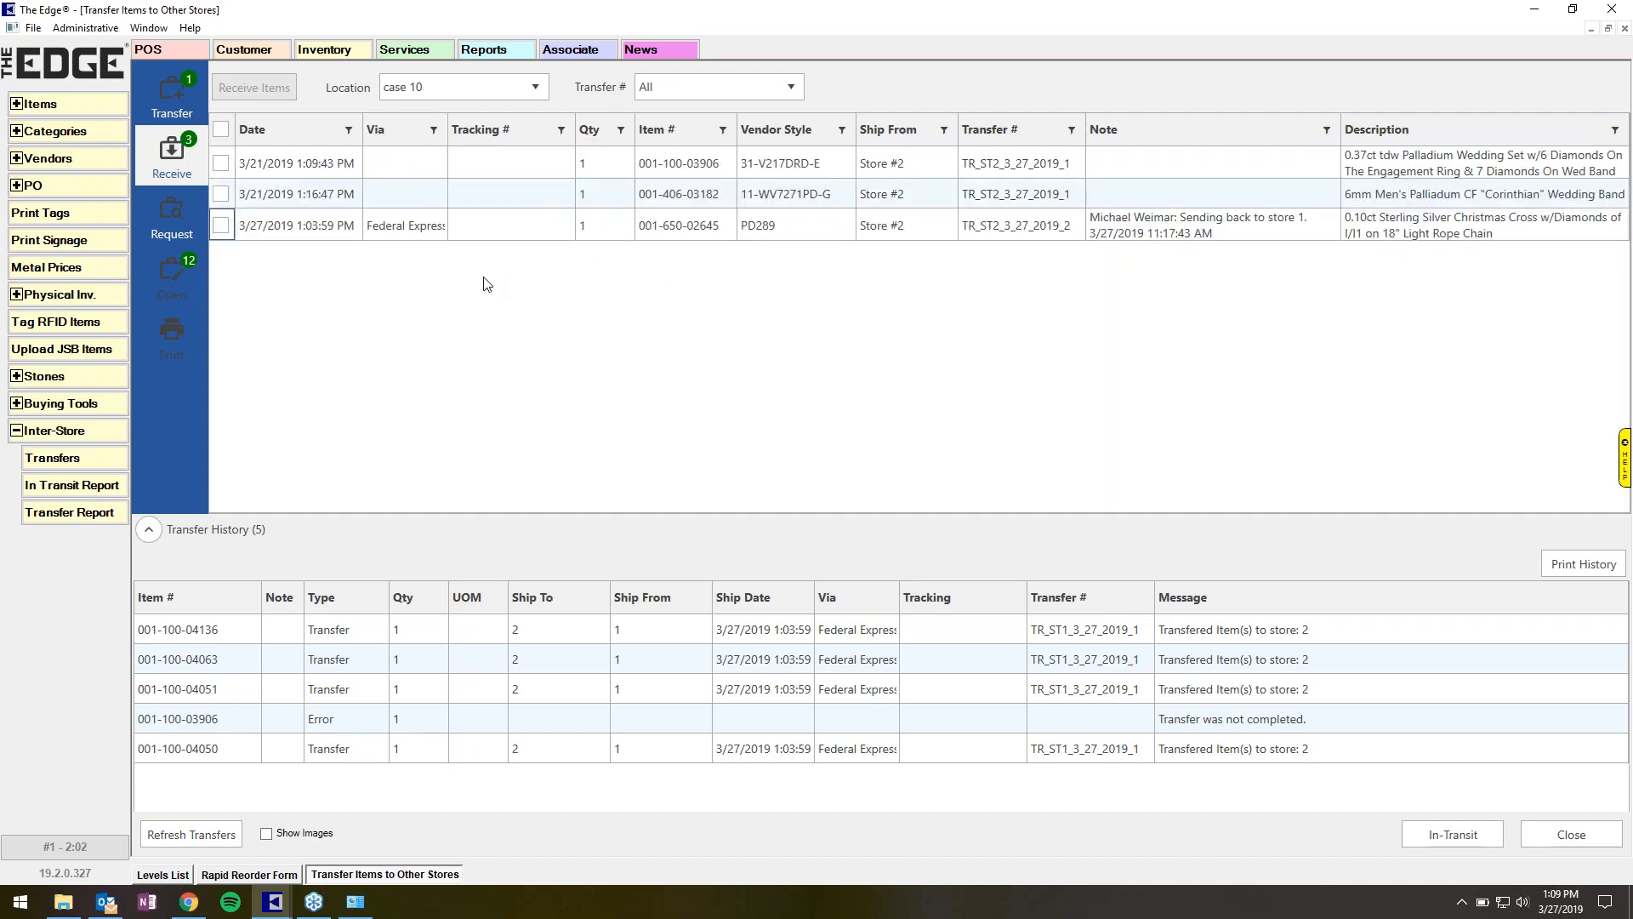
Glance at the Request page, then run an item search for in-stock items at Store #2.
left_click(174, 221)
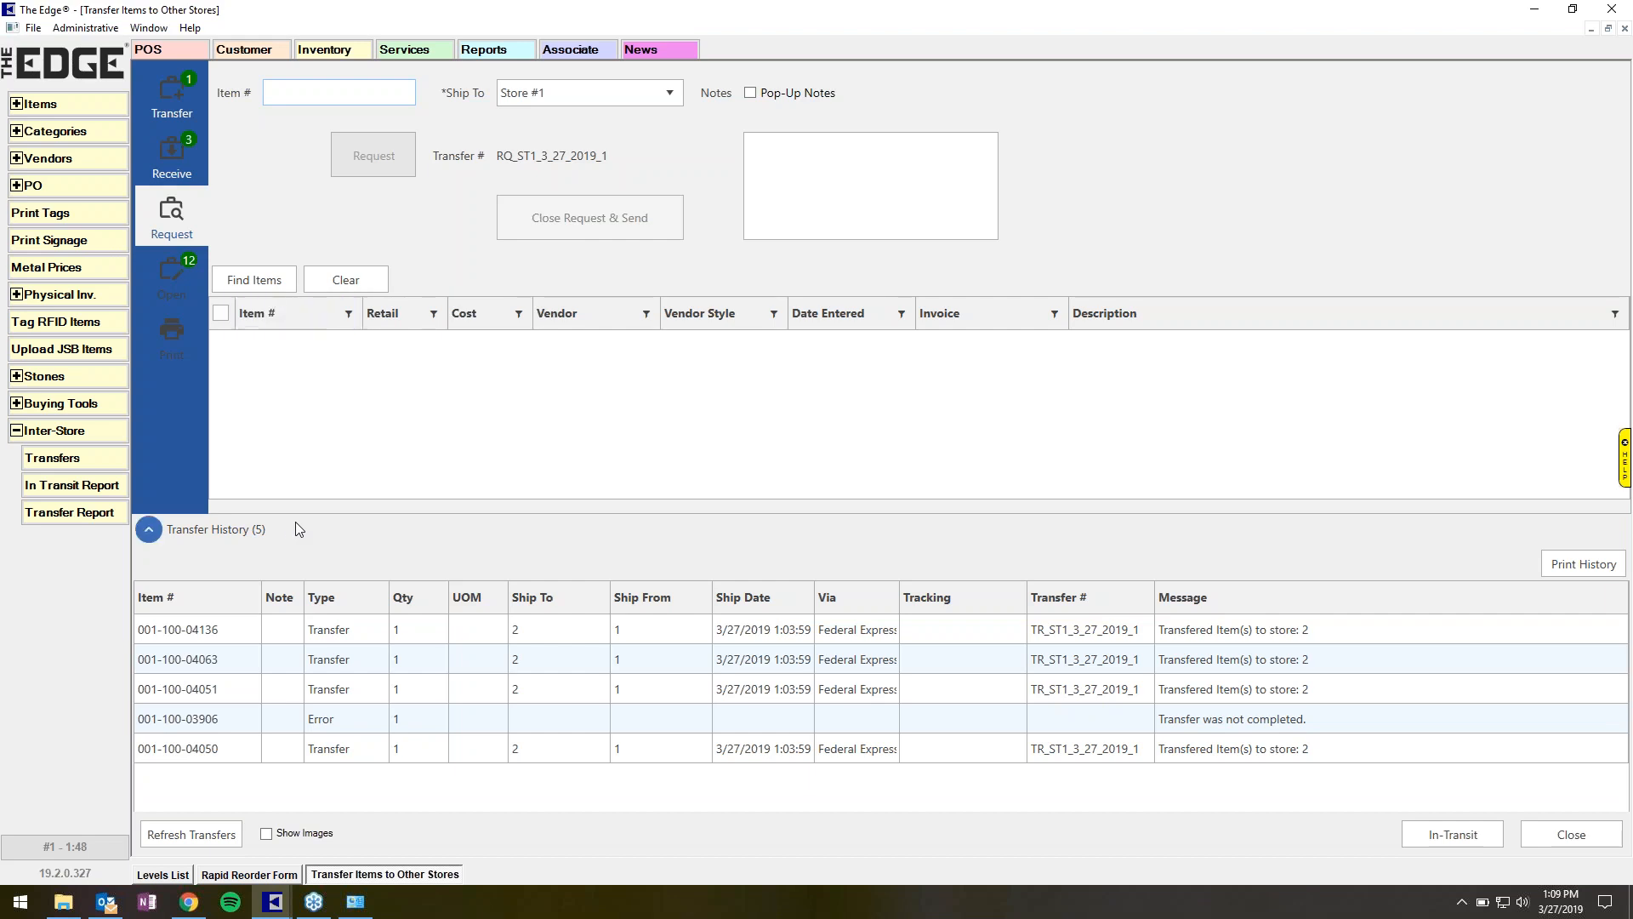
left_click(163, 874)
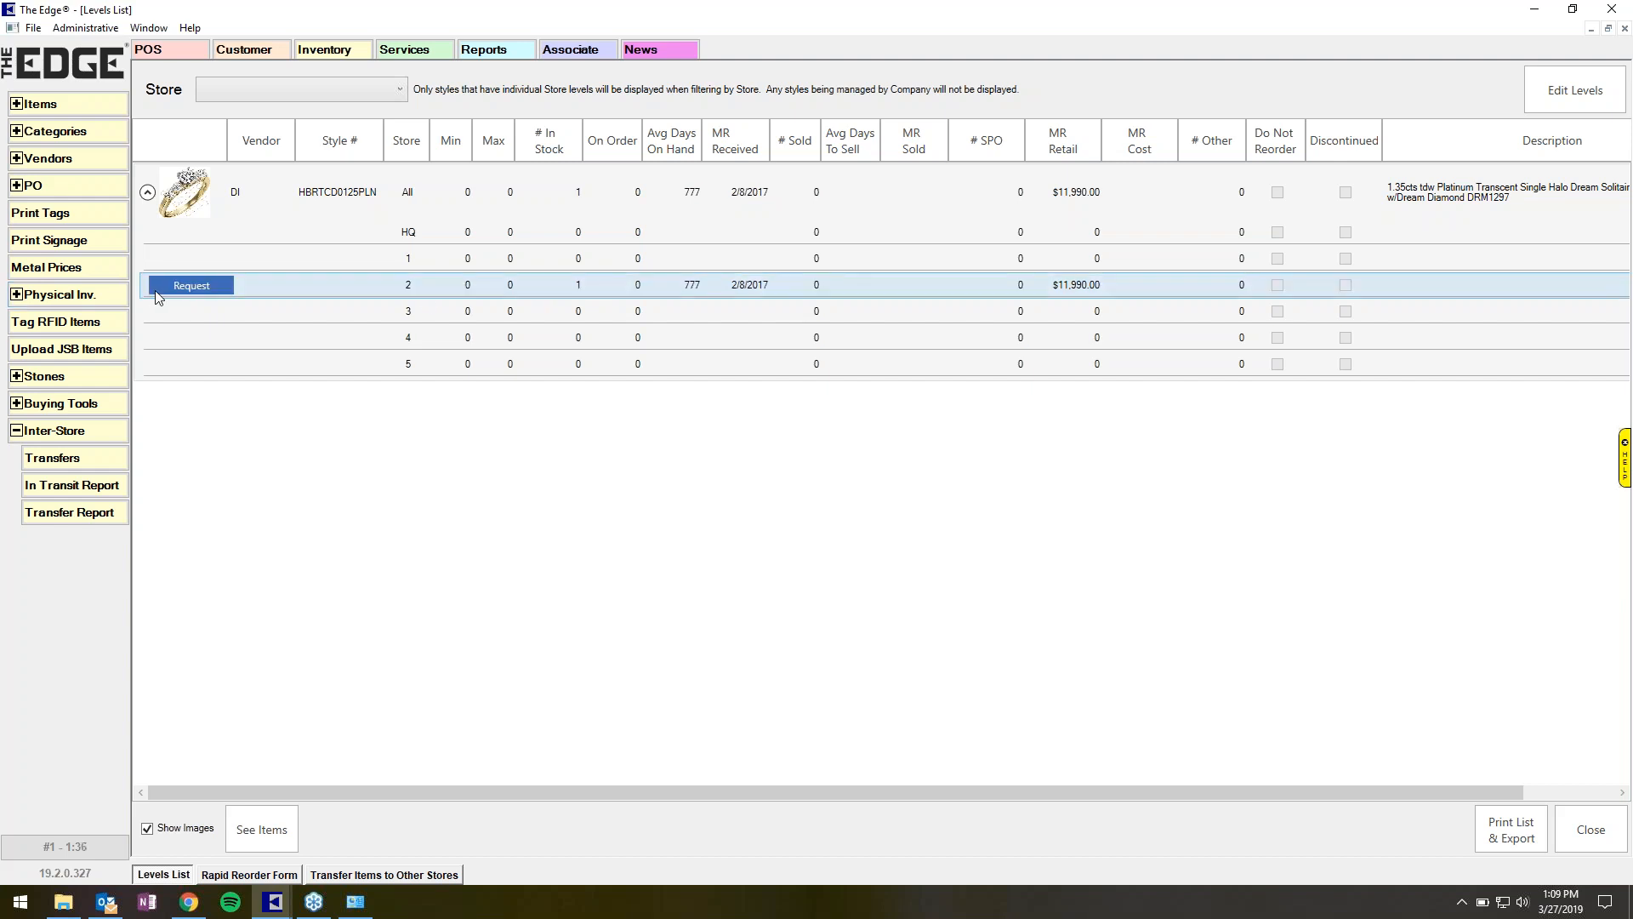
left_click(87, 111)
left_click(69, 131)
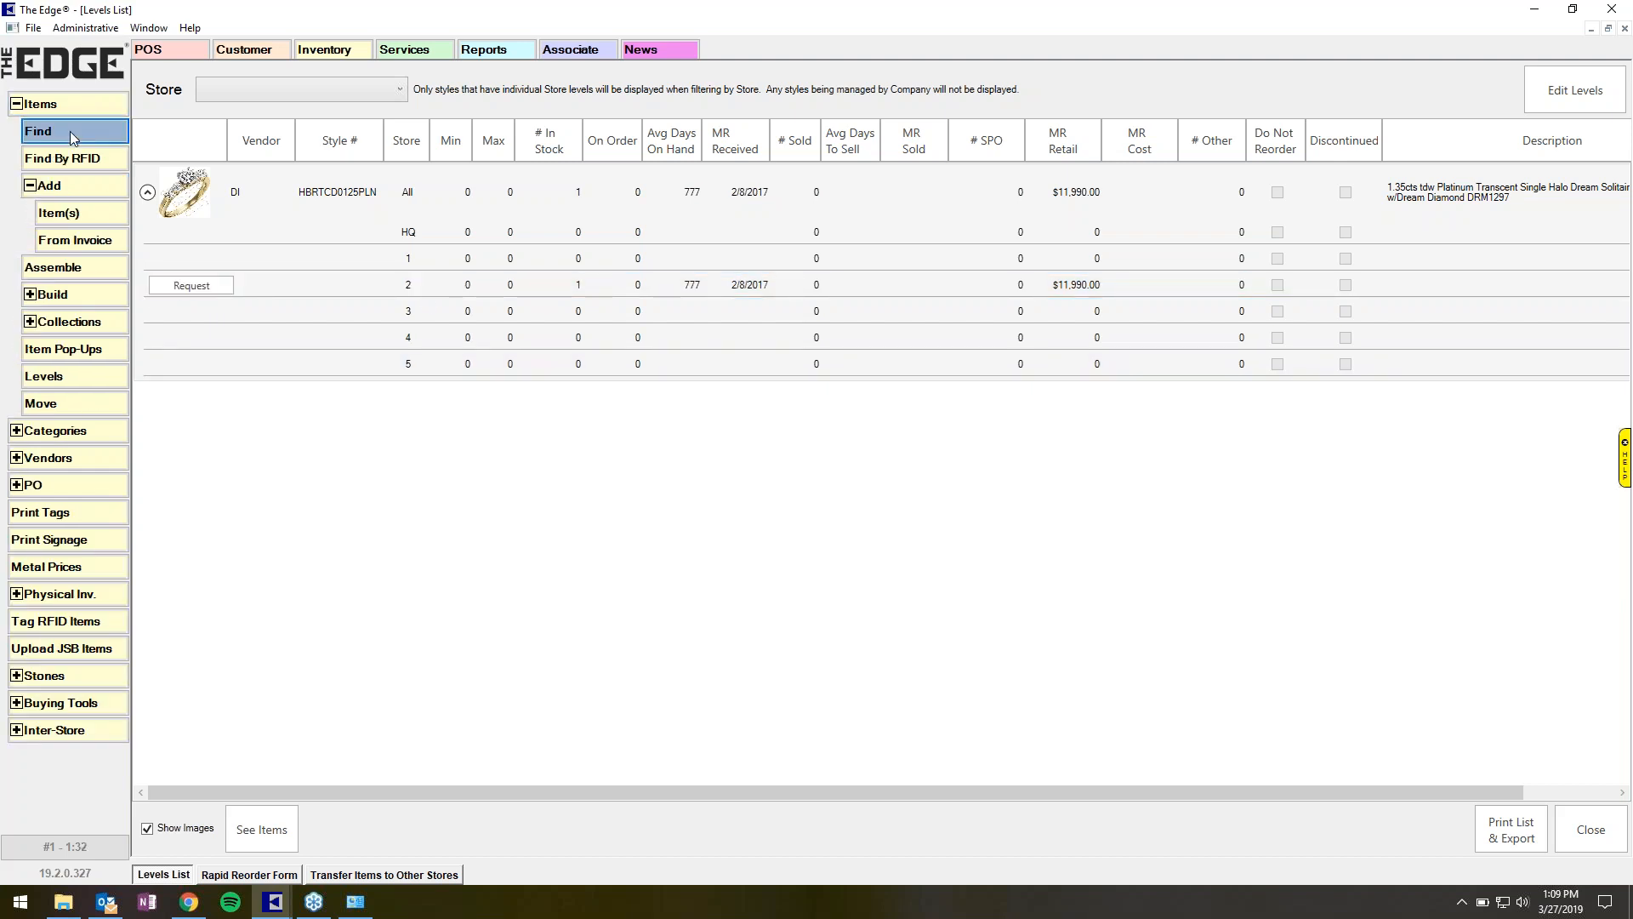
left_click(431, 308)
left_click(317, 345)
left_click(323, 705)
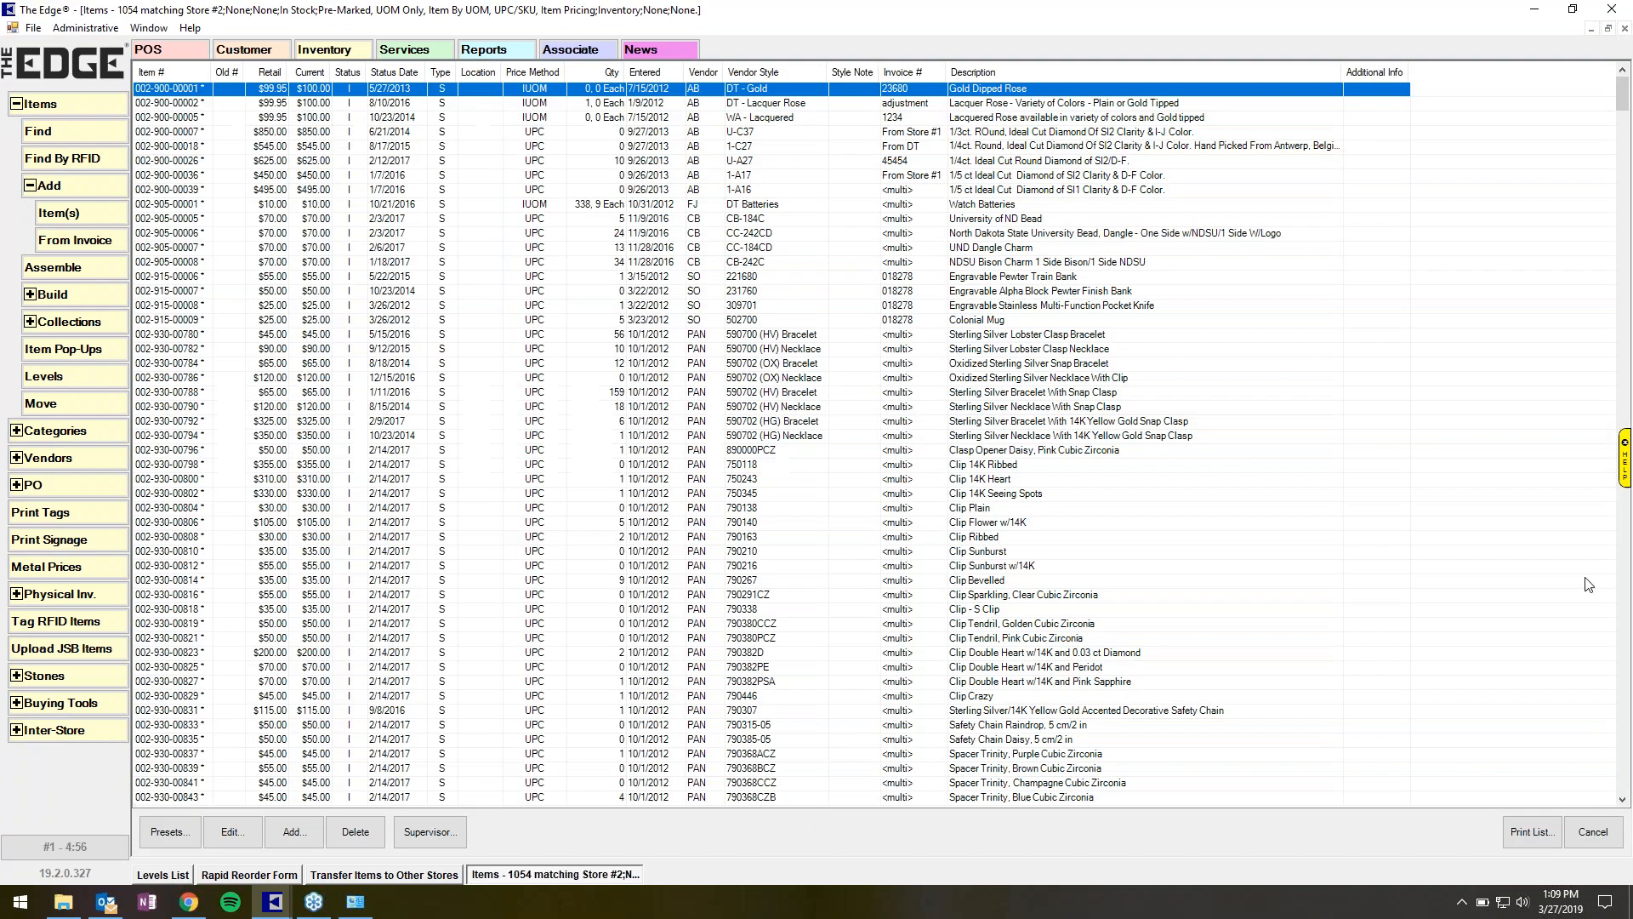
Scroll through the Store #2 item search results to the end of the list.
left_click(1625, 751)
left_click(1624, 750)
left_click(1624, 752)
left_click(1623, 753)
left_click(1623, 755)
left_click(1623, 755)
left_click(1623, 754)
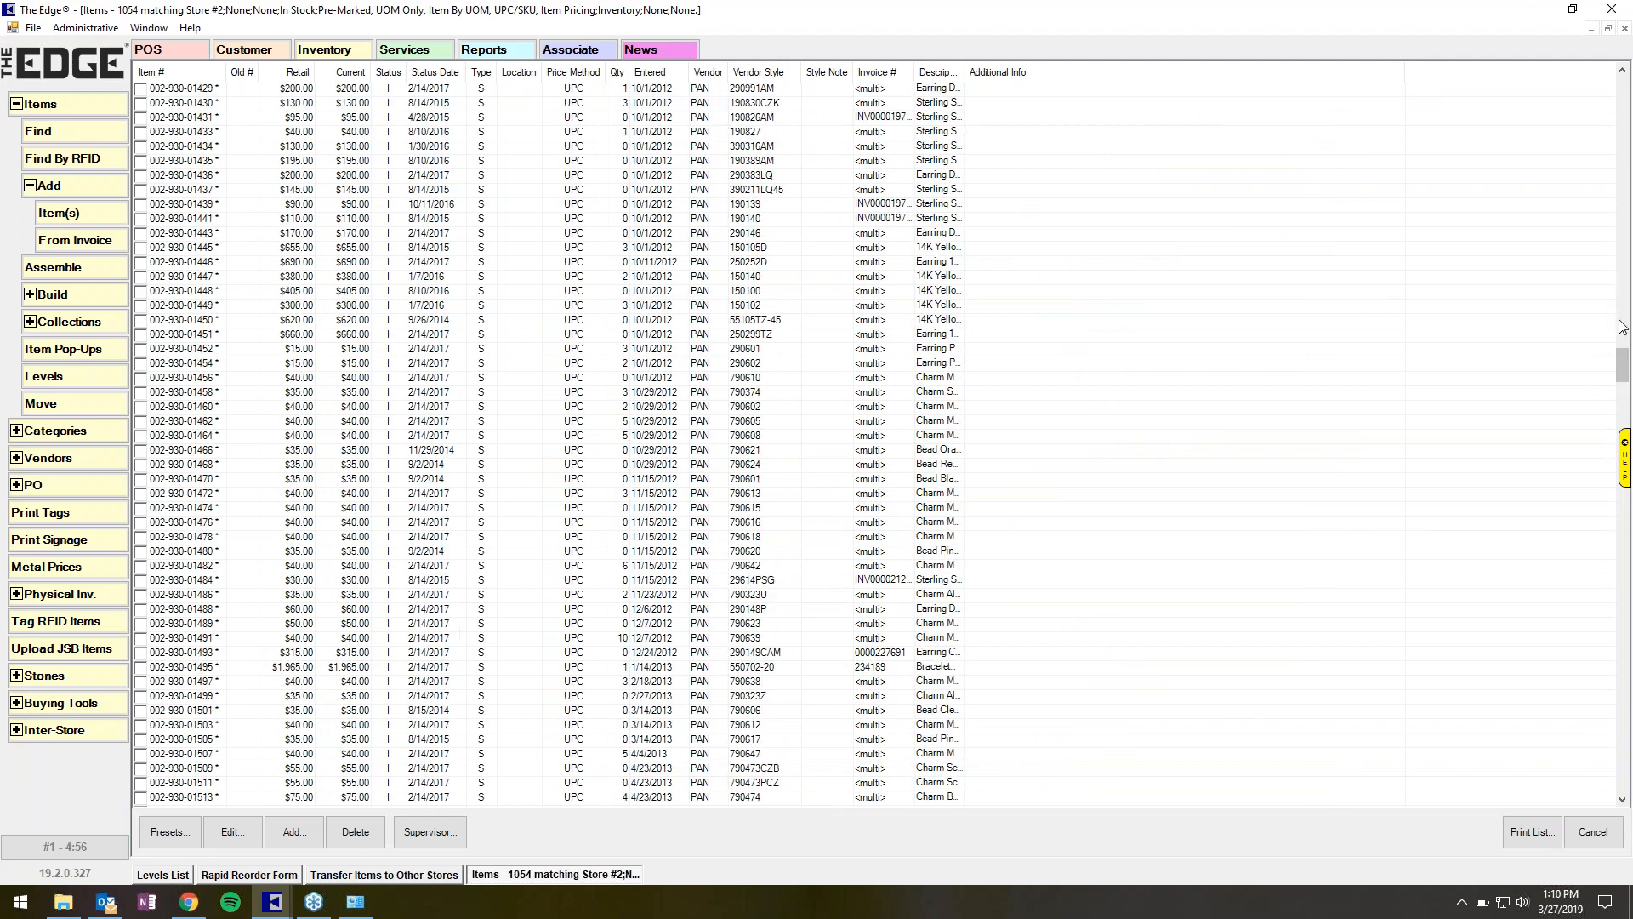
left_click(1624, 417)
left_click(1625, 451)
left_click(1624, 540)
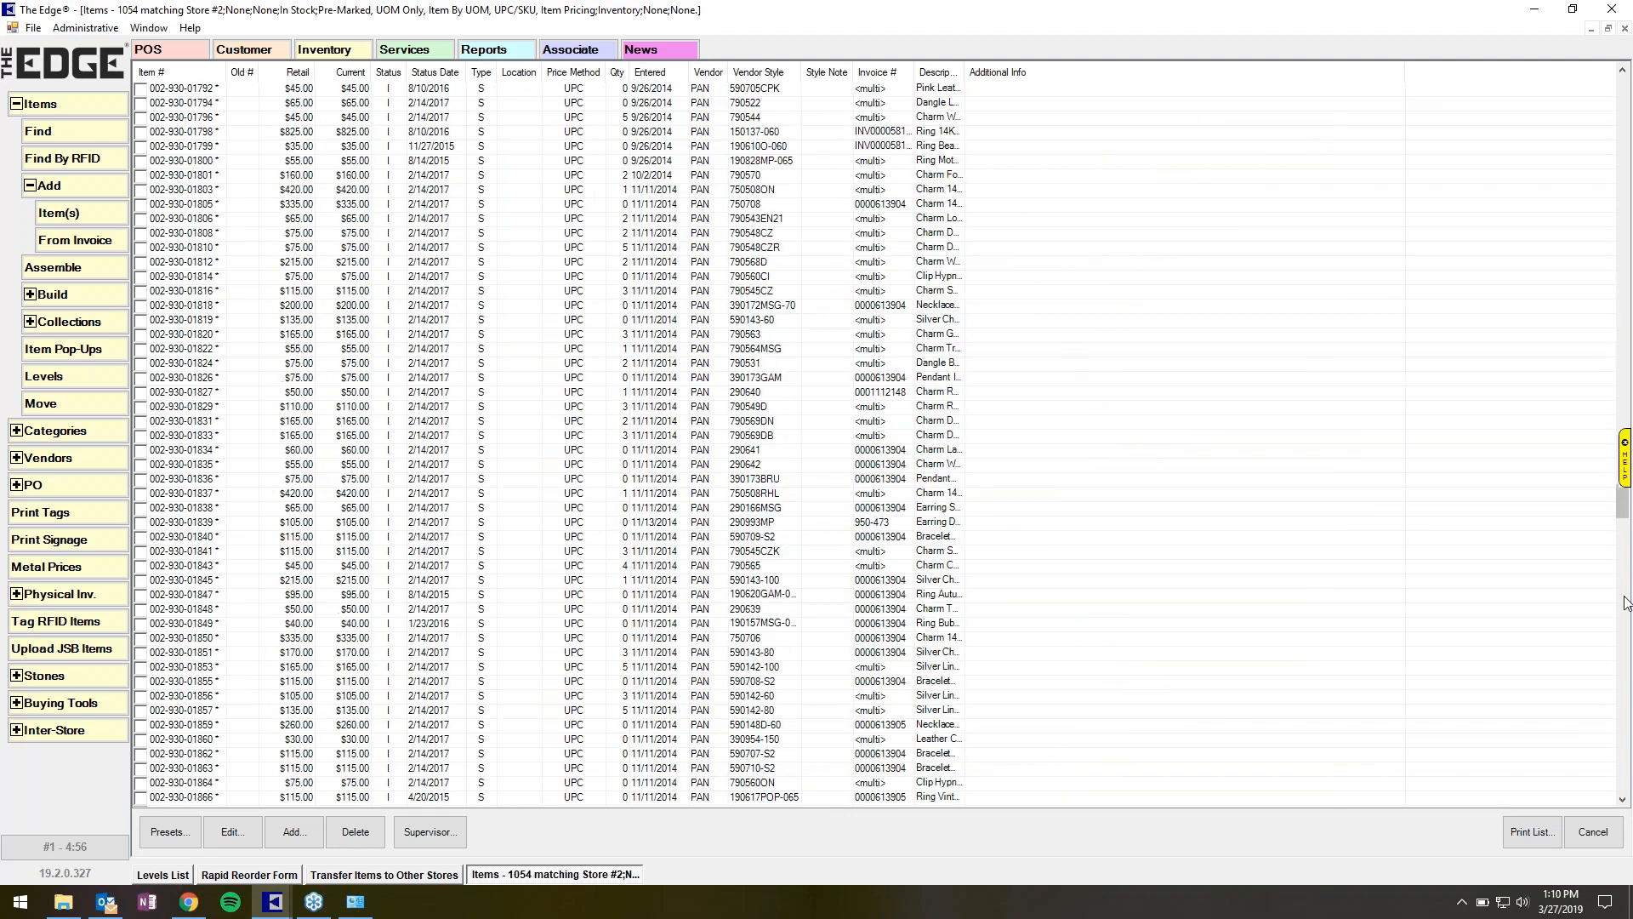
left_click(1627, 630)
left_click(1627, 649)
left_click(1627, 650)
left_click(1626, 651)
left_click(1623, 723)
left_click(1623, 785)
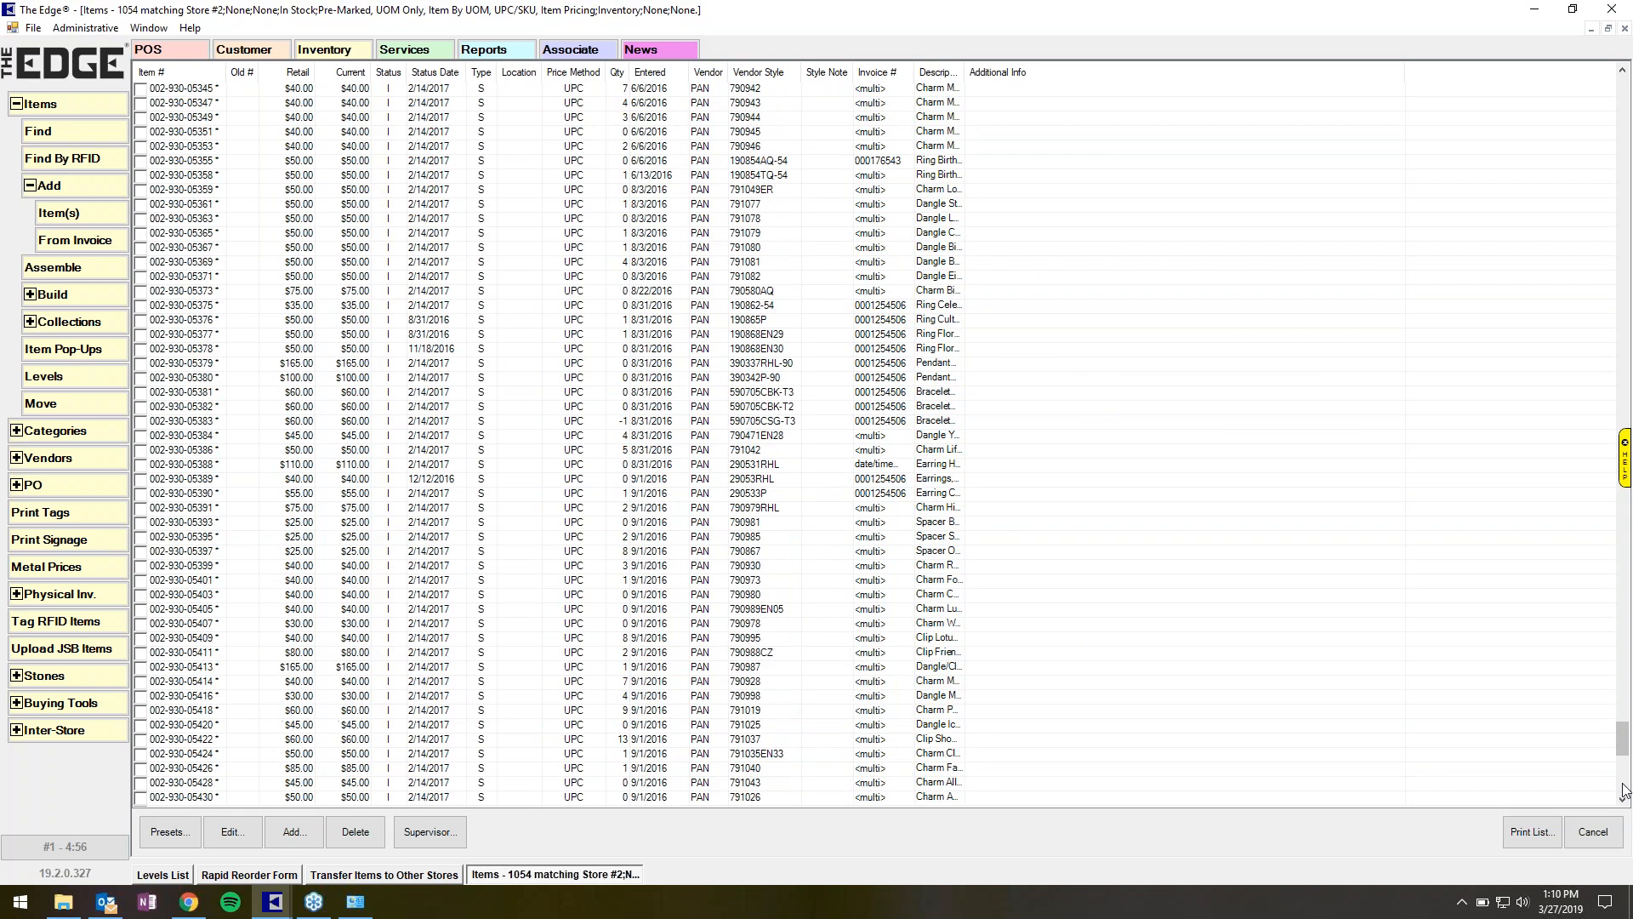
left_click(1623, 785)
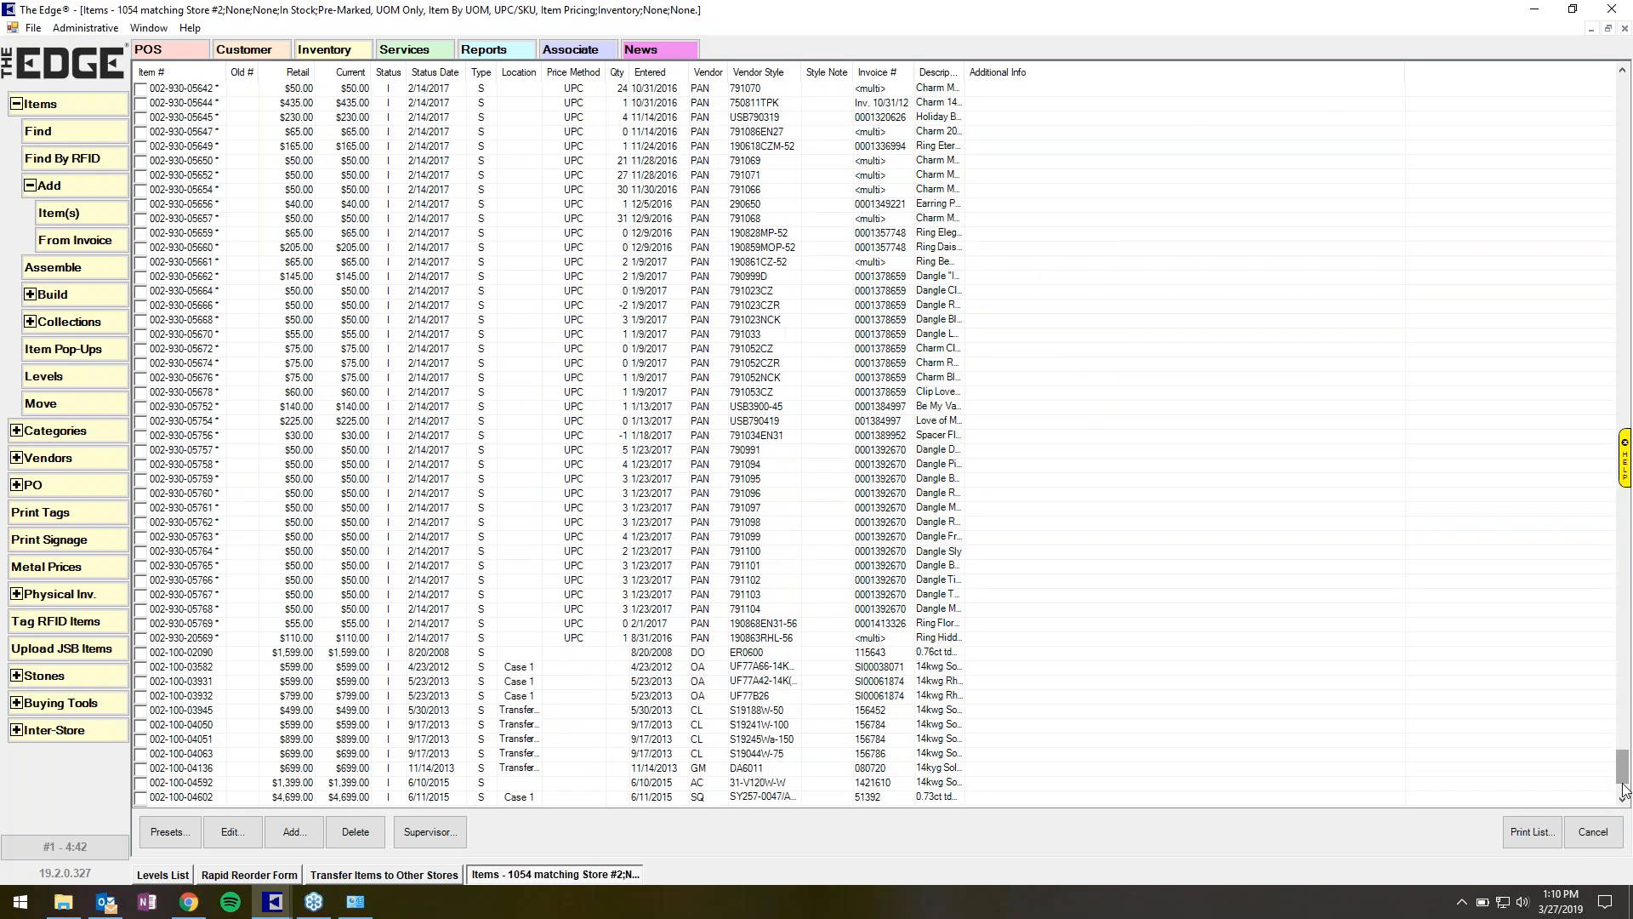
left_click(187, 770)
double_click(187, 773)
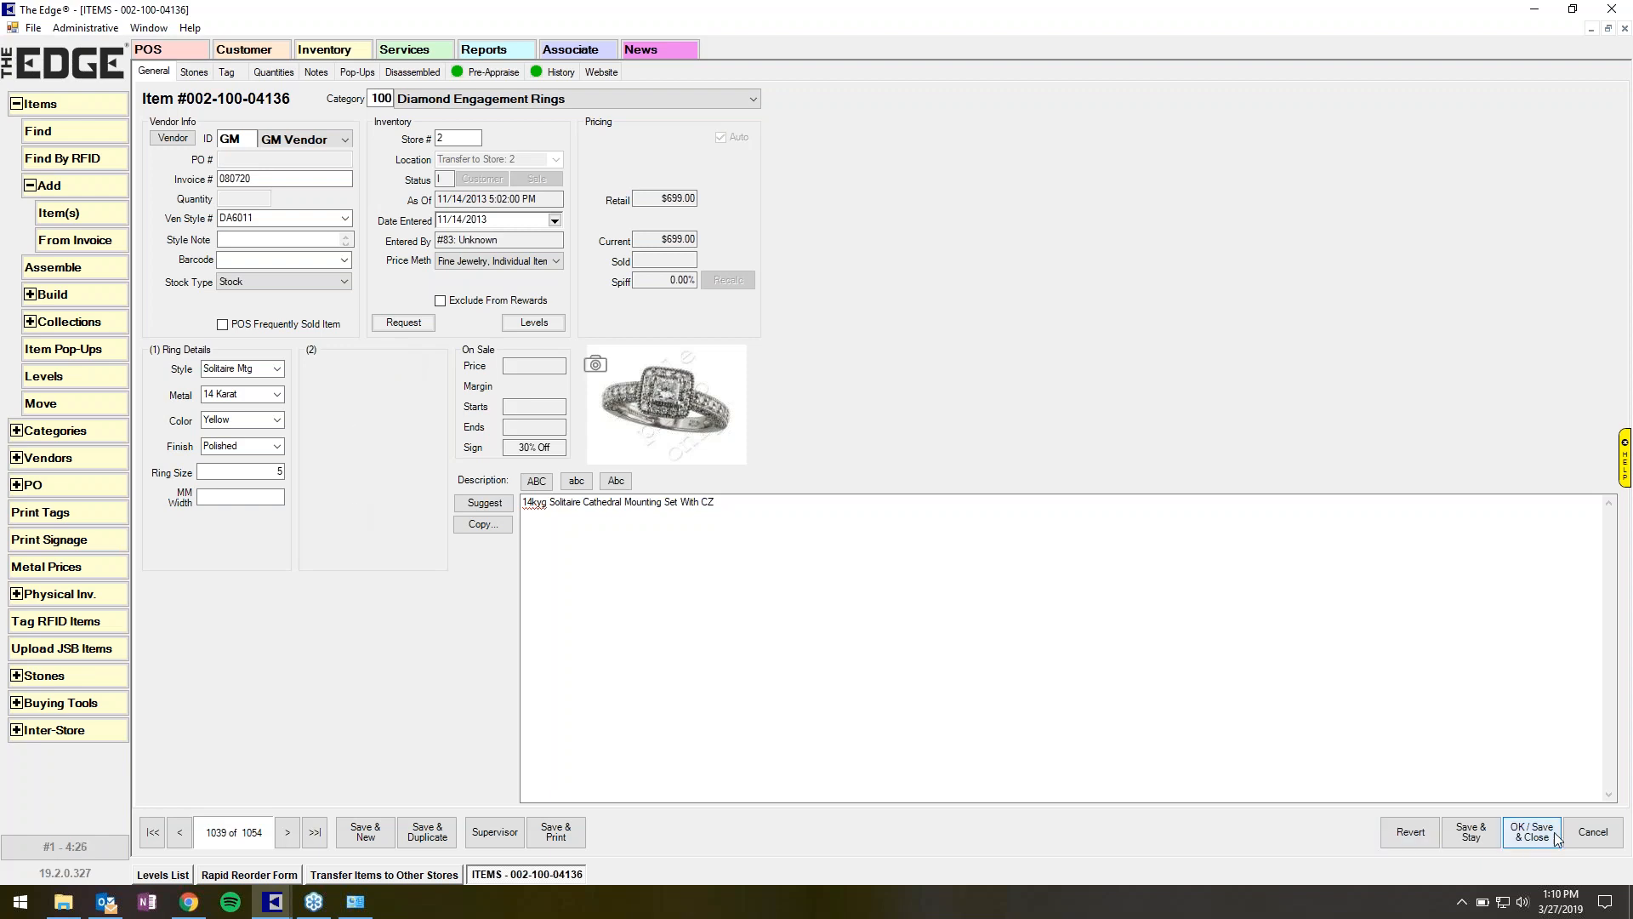
left_click(1593, 831)
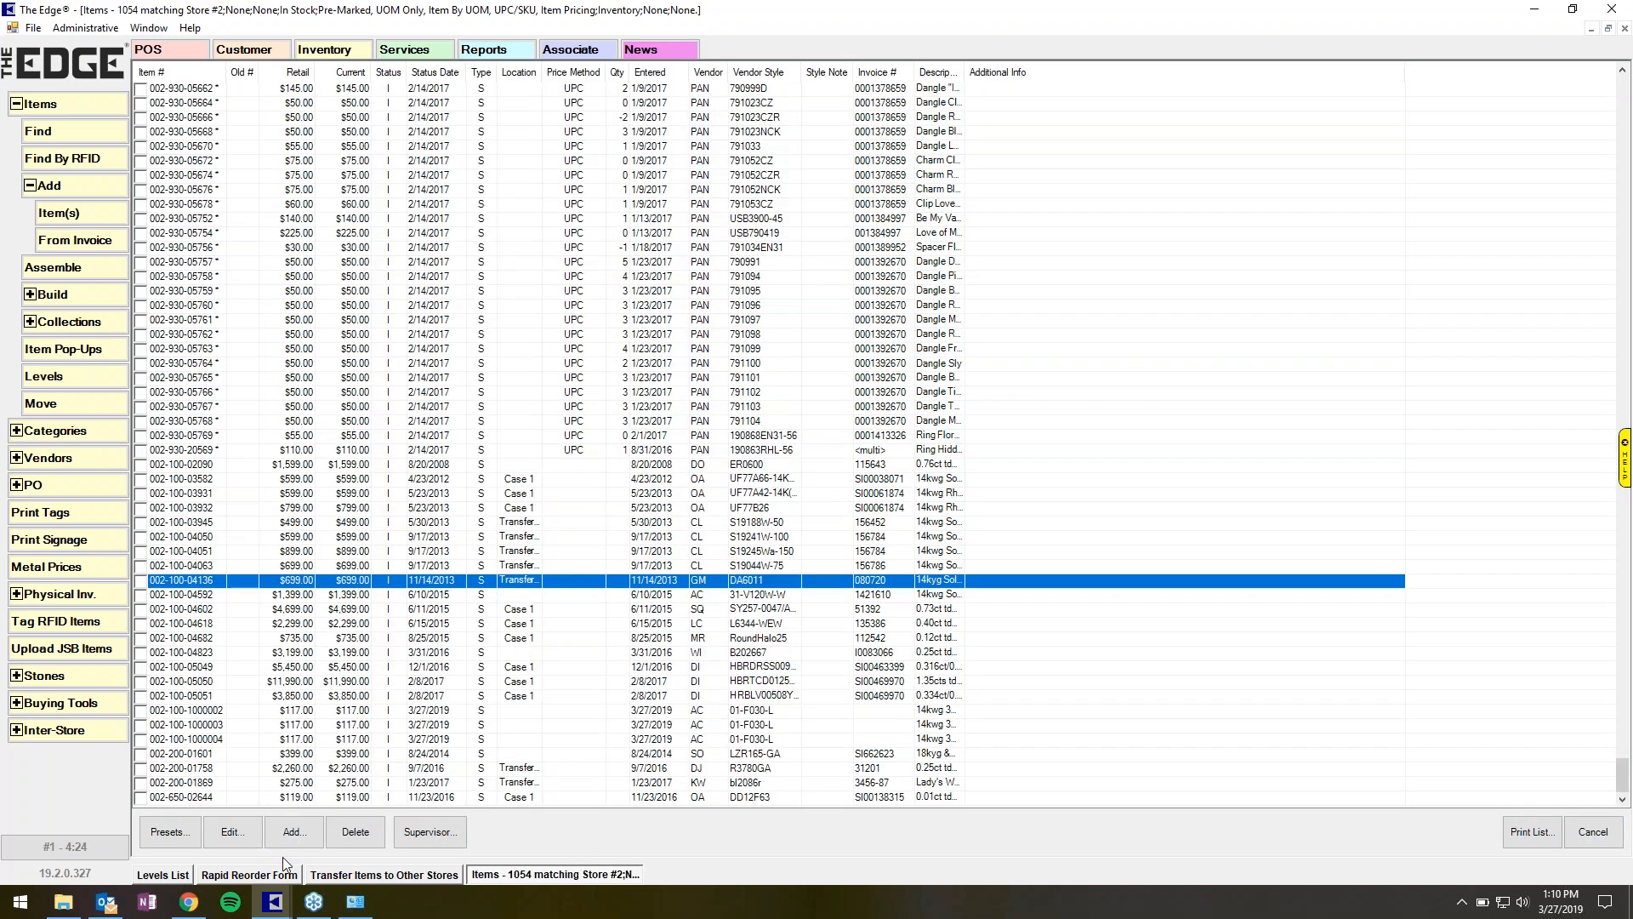
Return to the inter-store transfer window and open the list of open transfers.
left_click(261, 877)
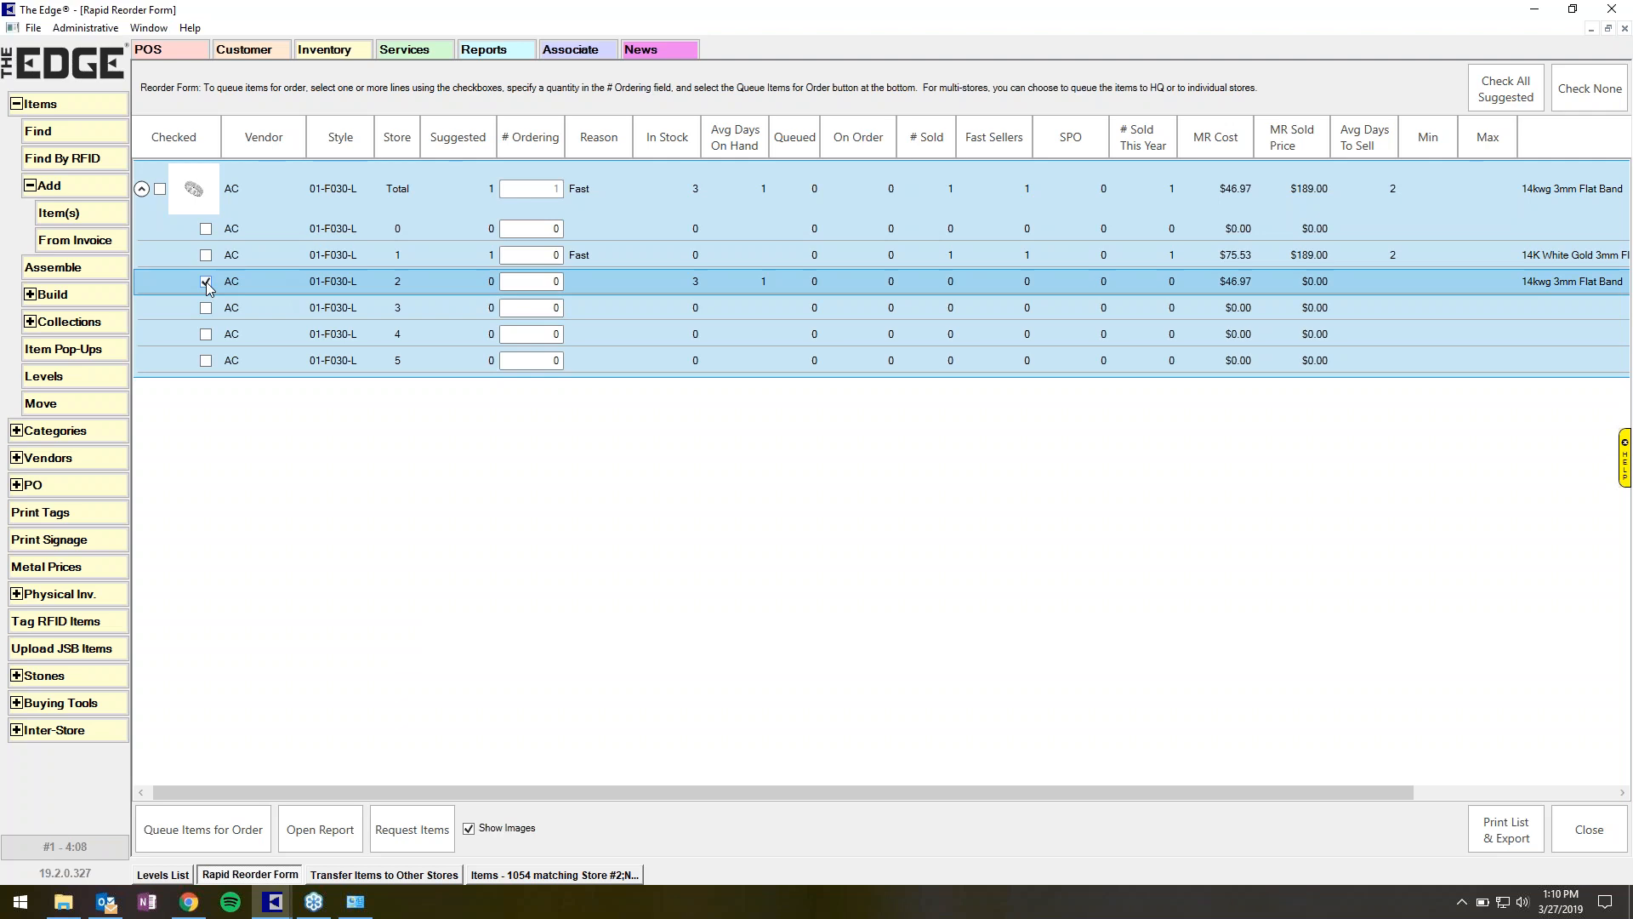
left_click(416, 876)
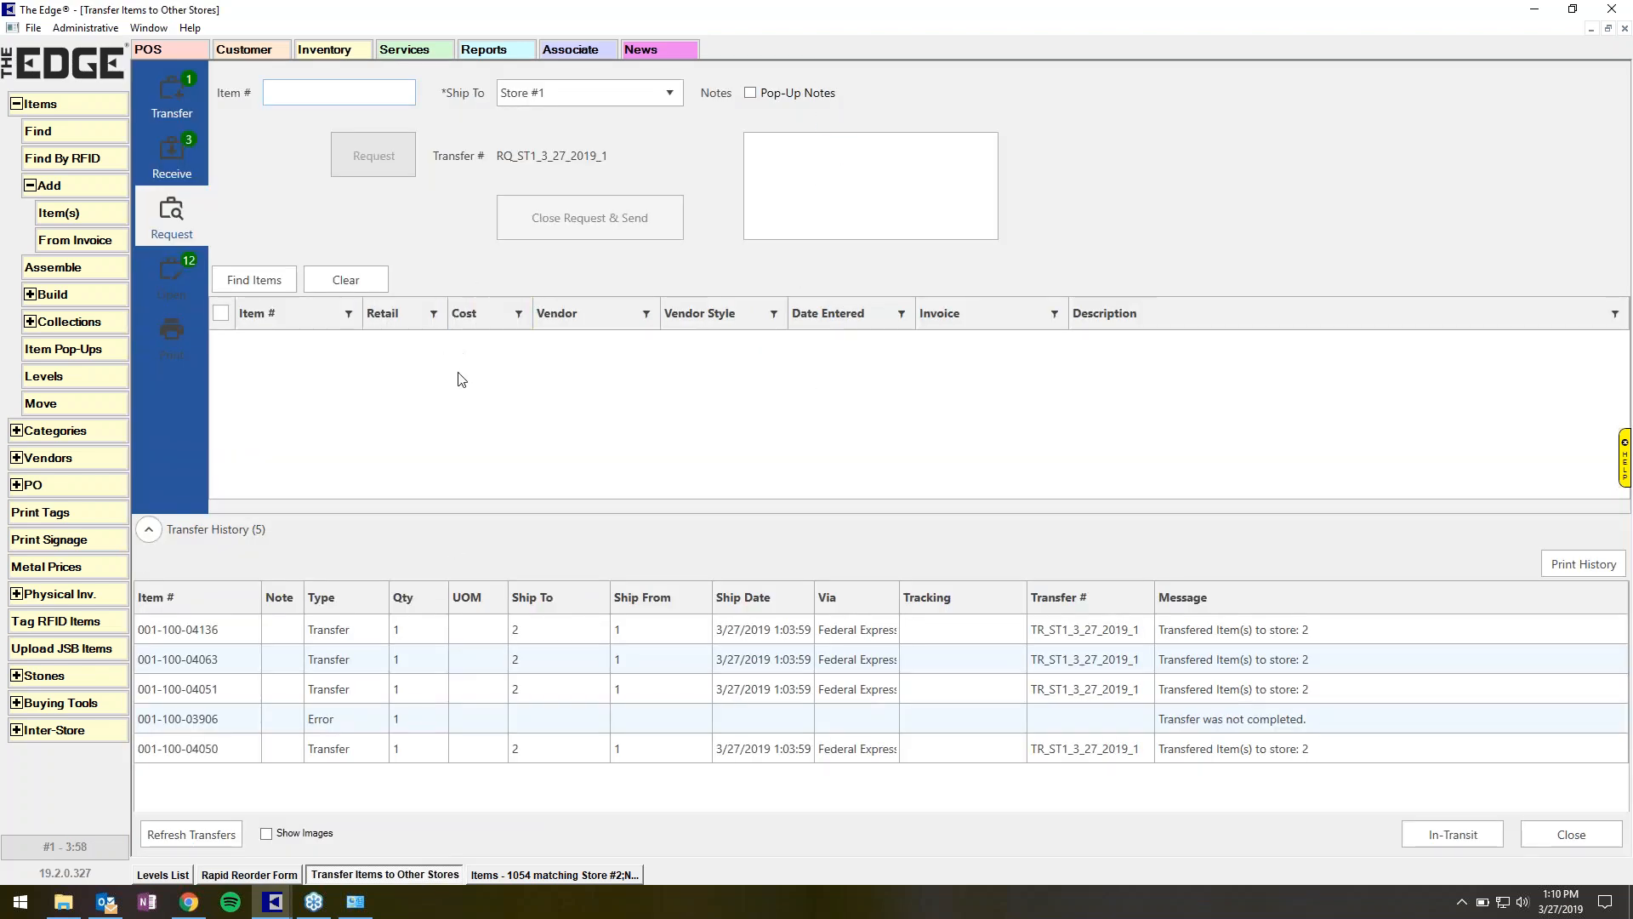
left_click(182, 289)
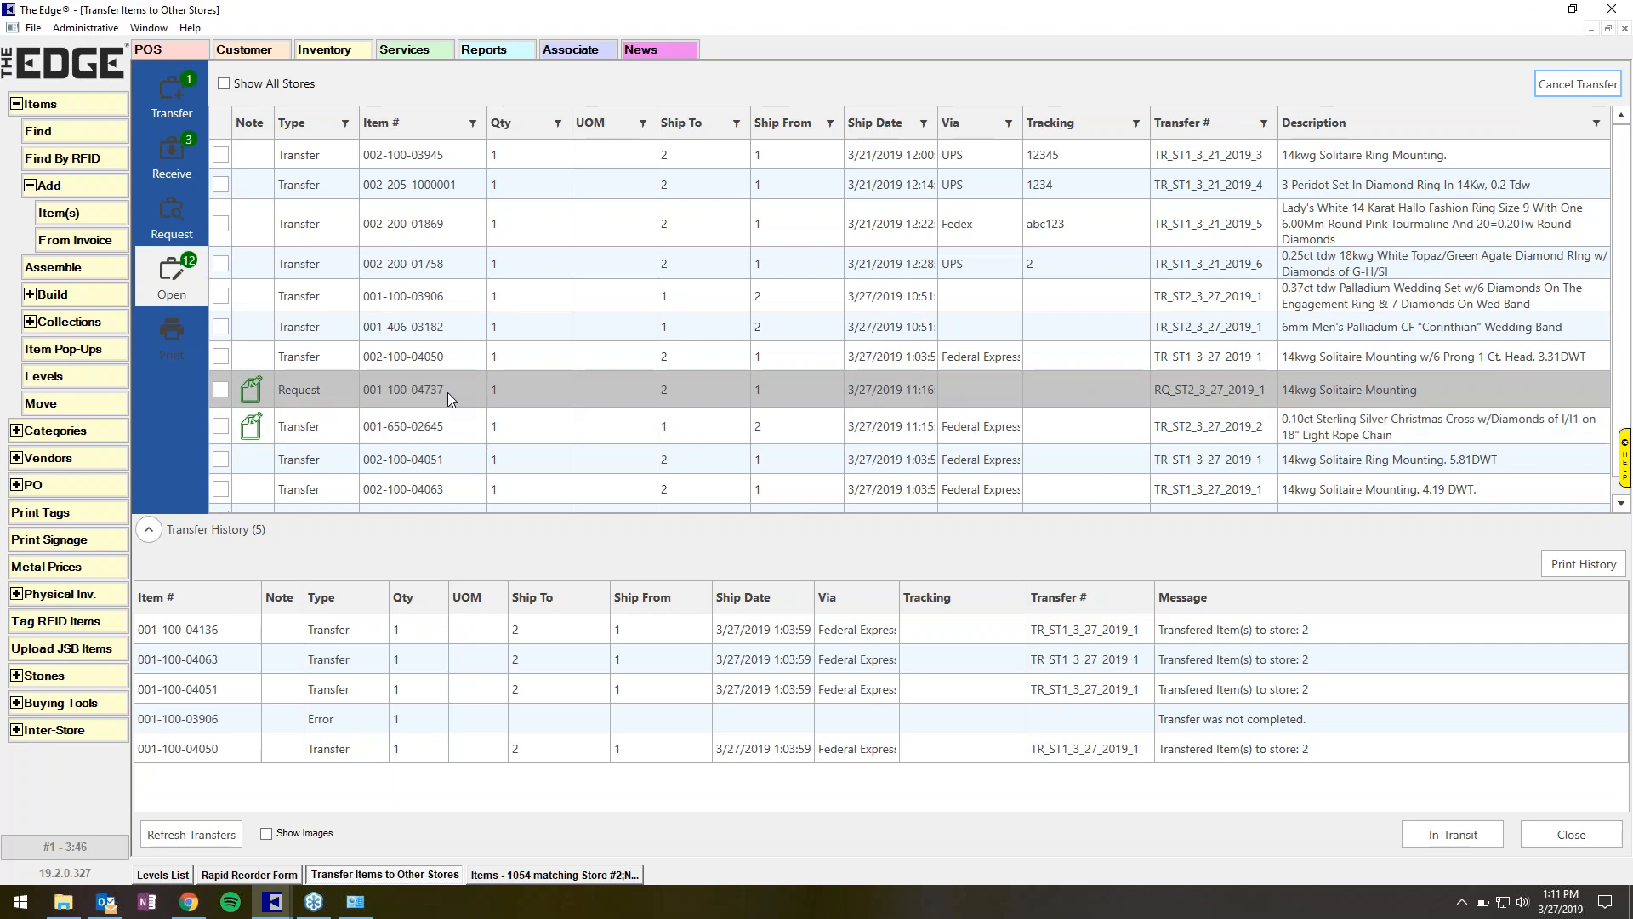
mouse_move(257, 396)
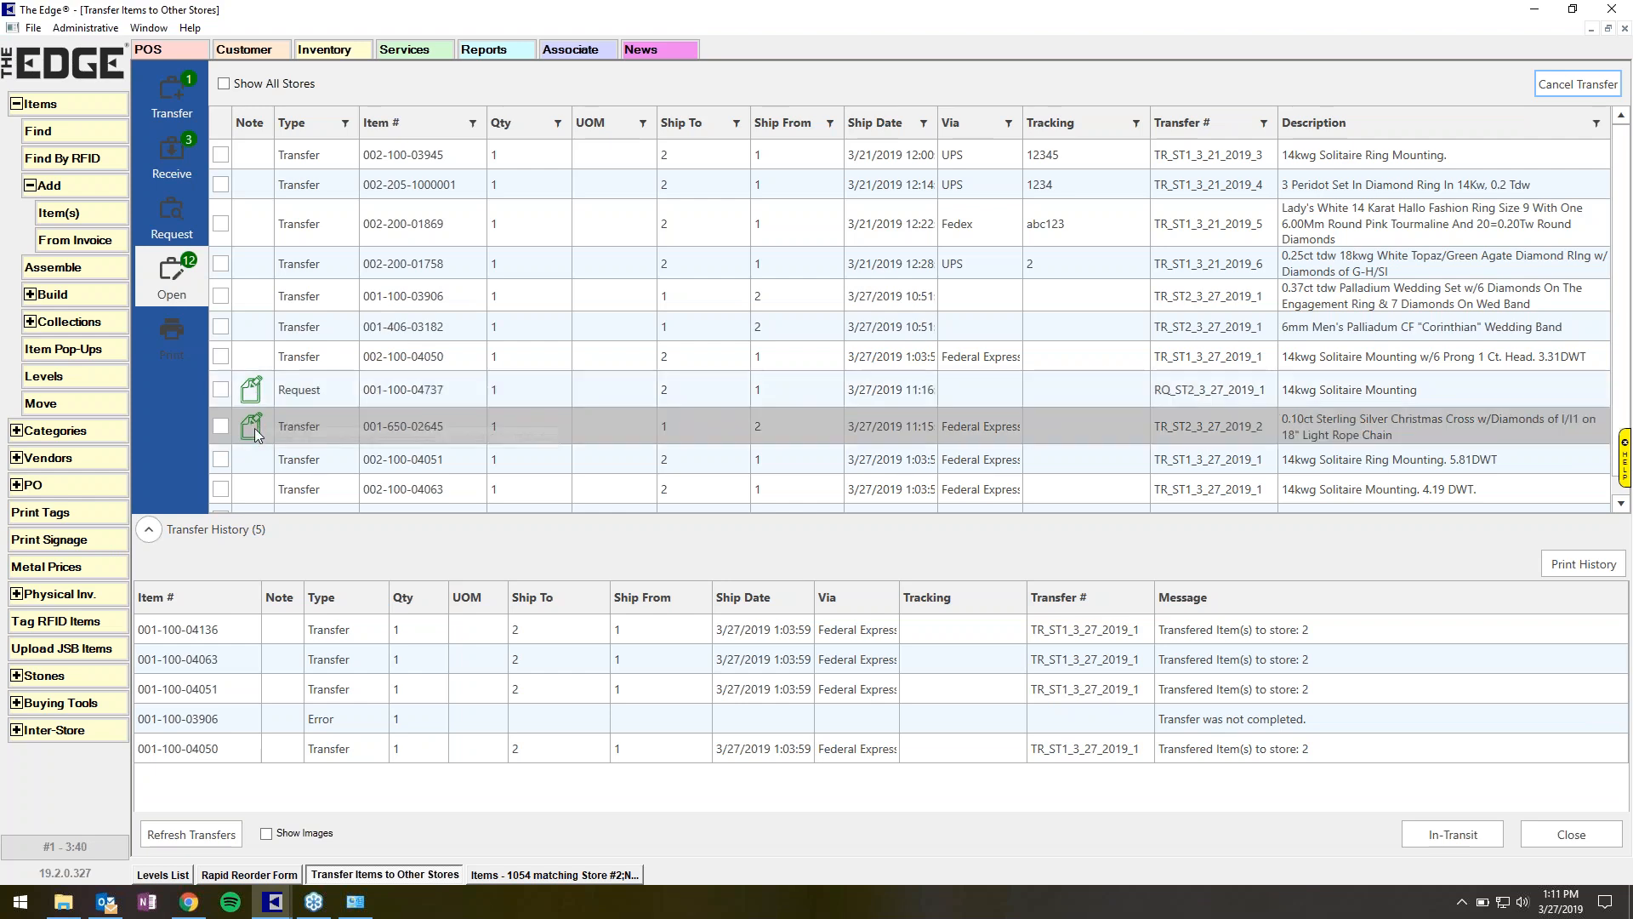
left_click(381, 363)
double_click(380, 363)
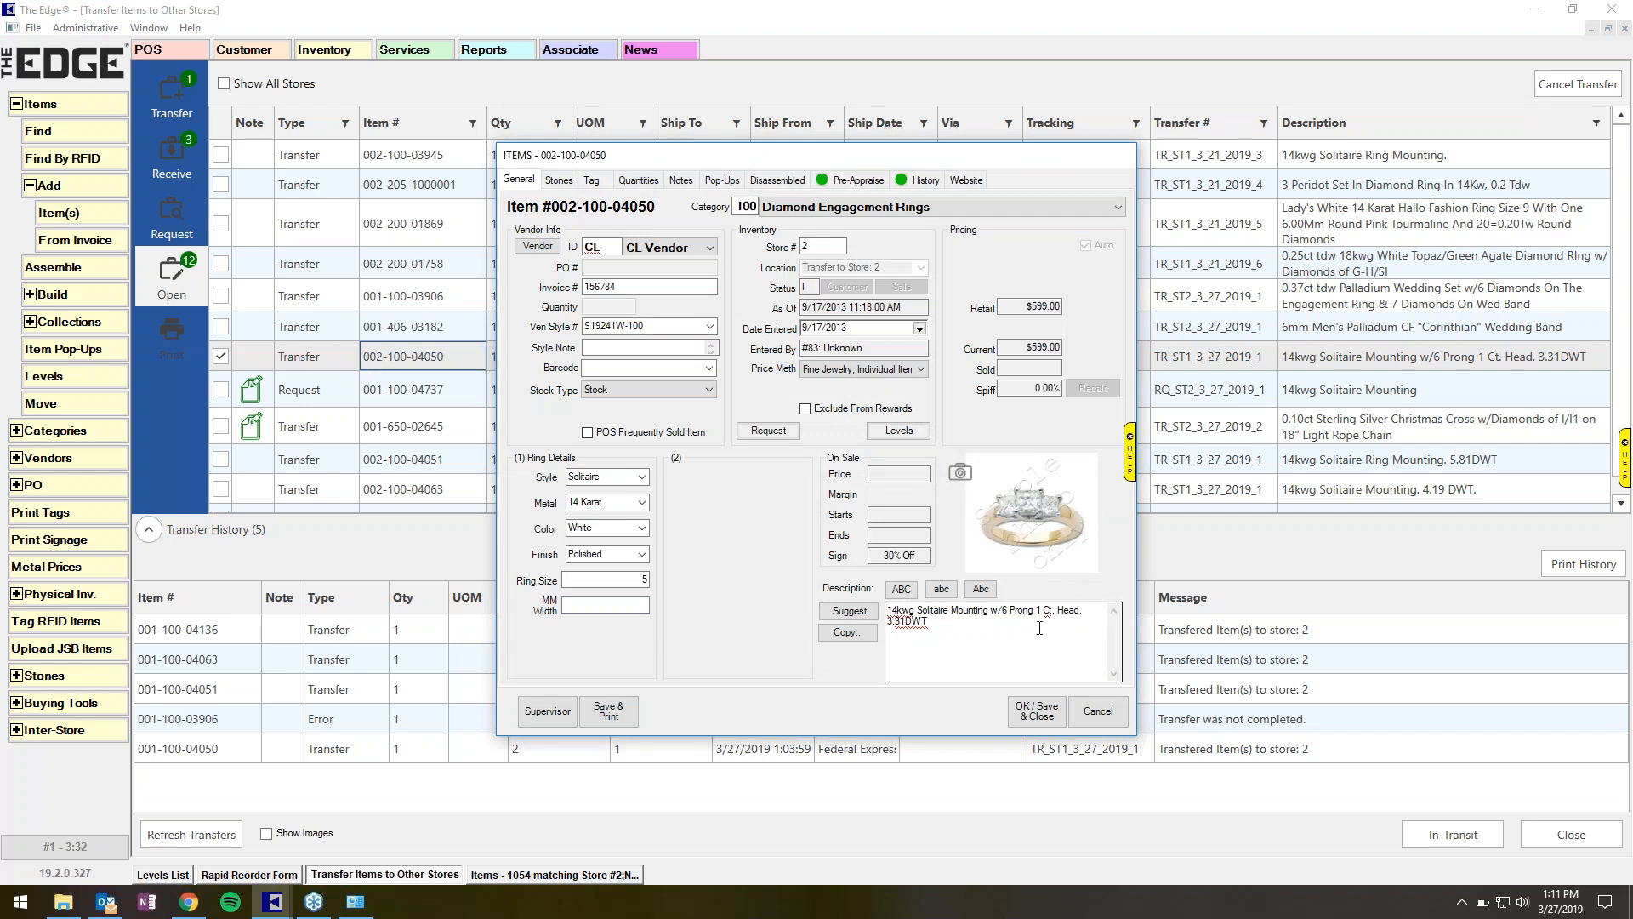
left_click(1090, 714)
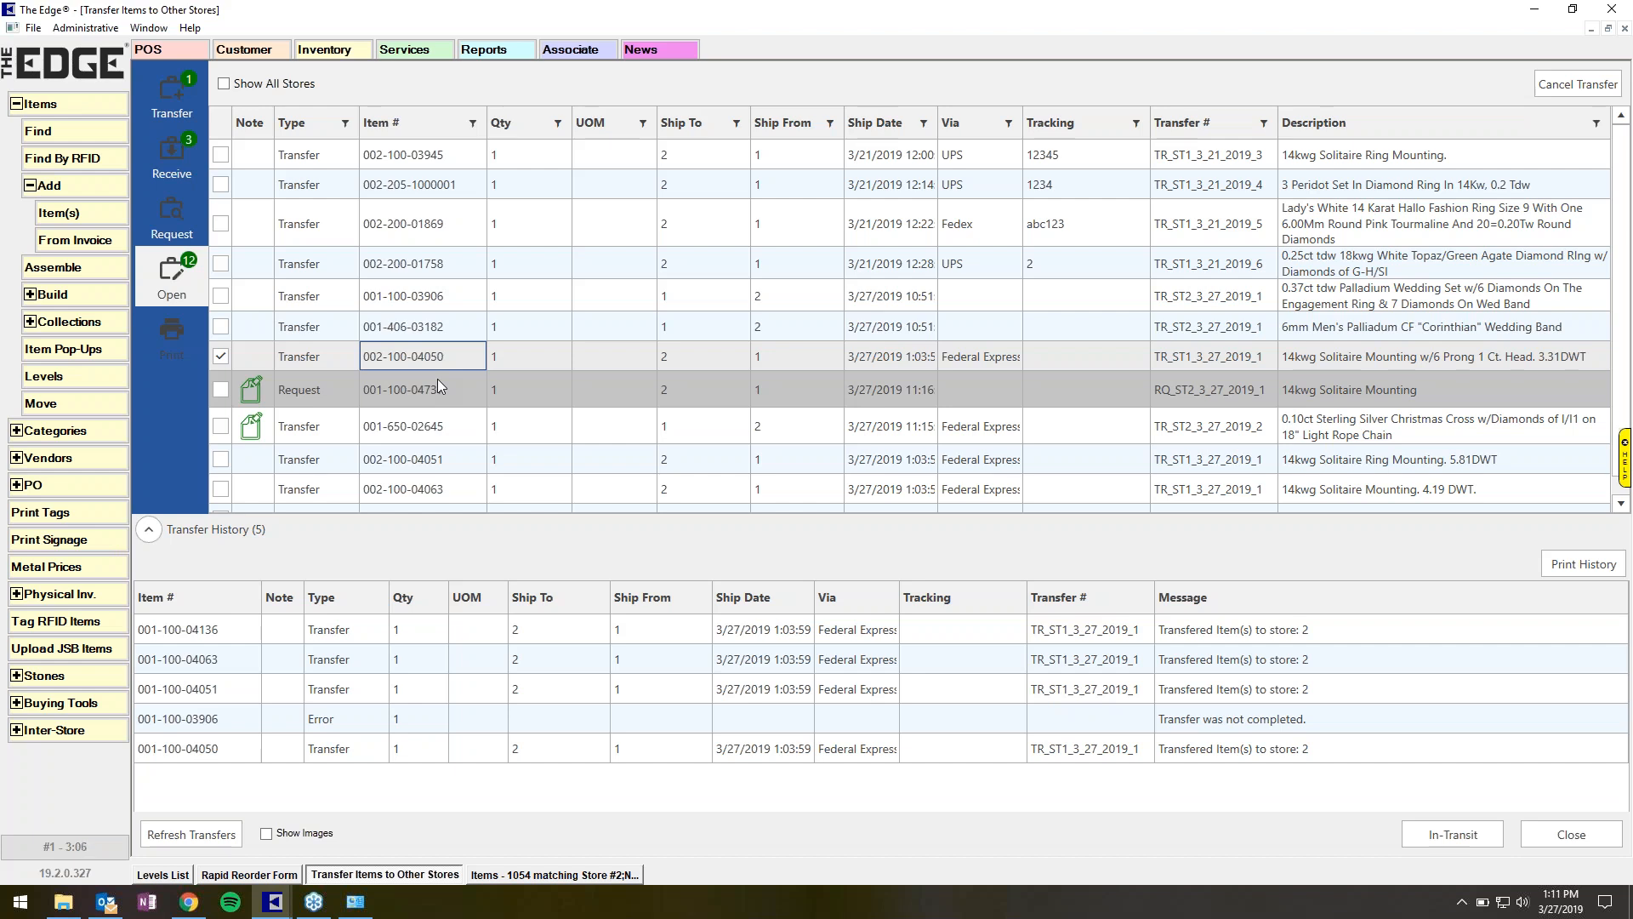
left_click(176, 345)
left_click(179, 277)
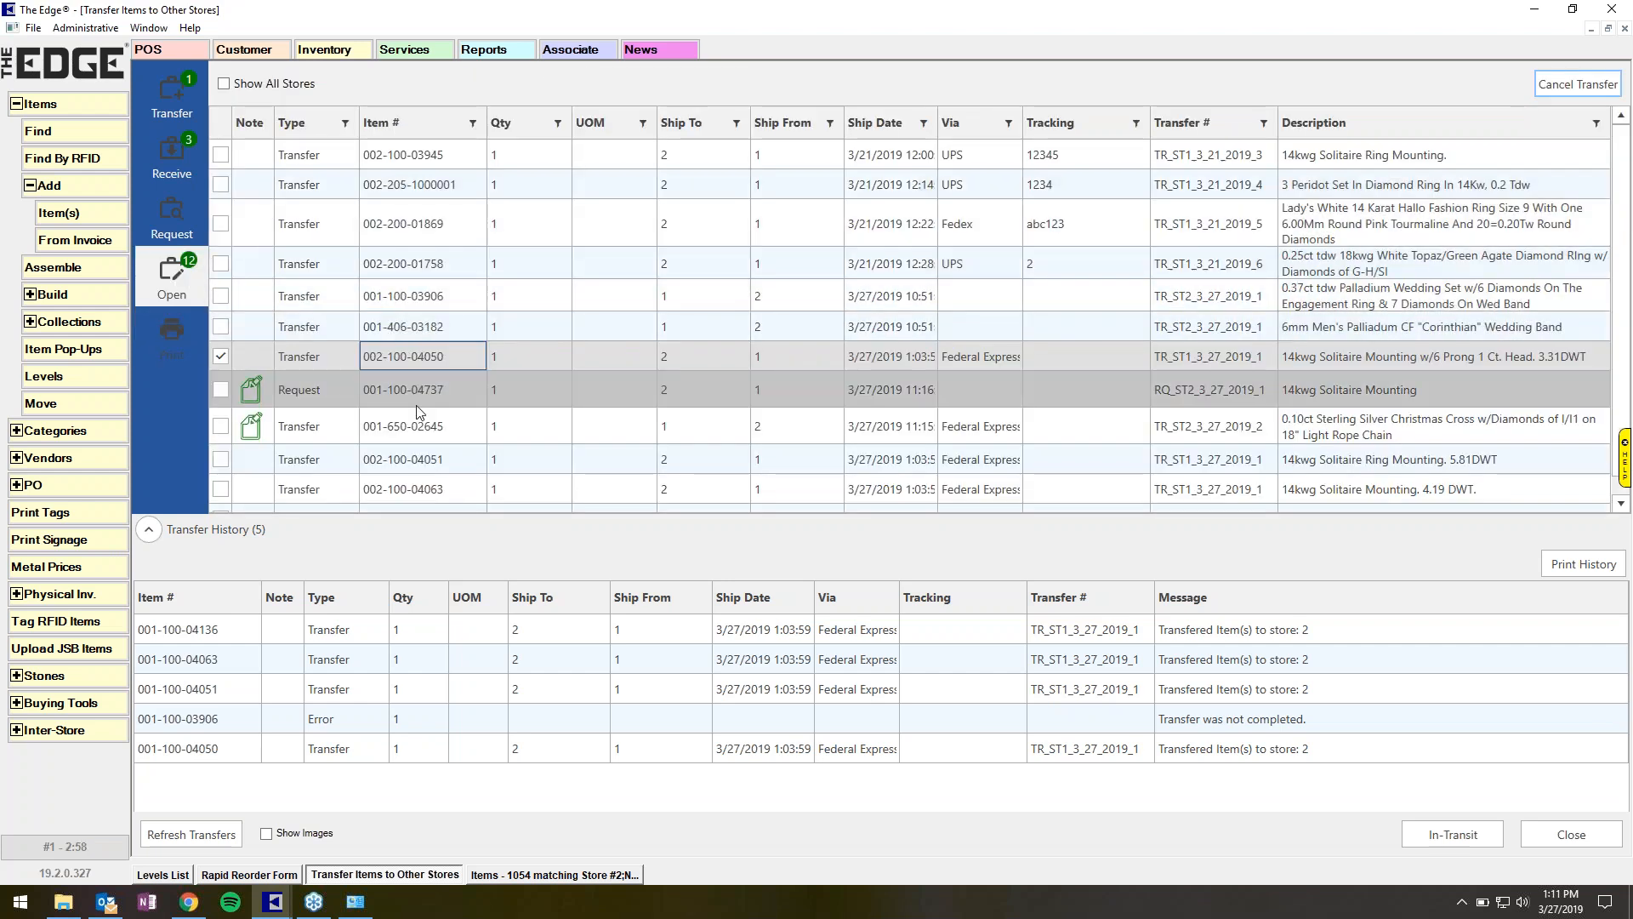
left_click(423, 269)
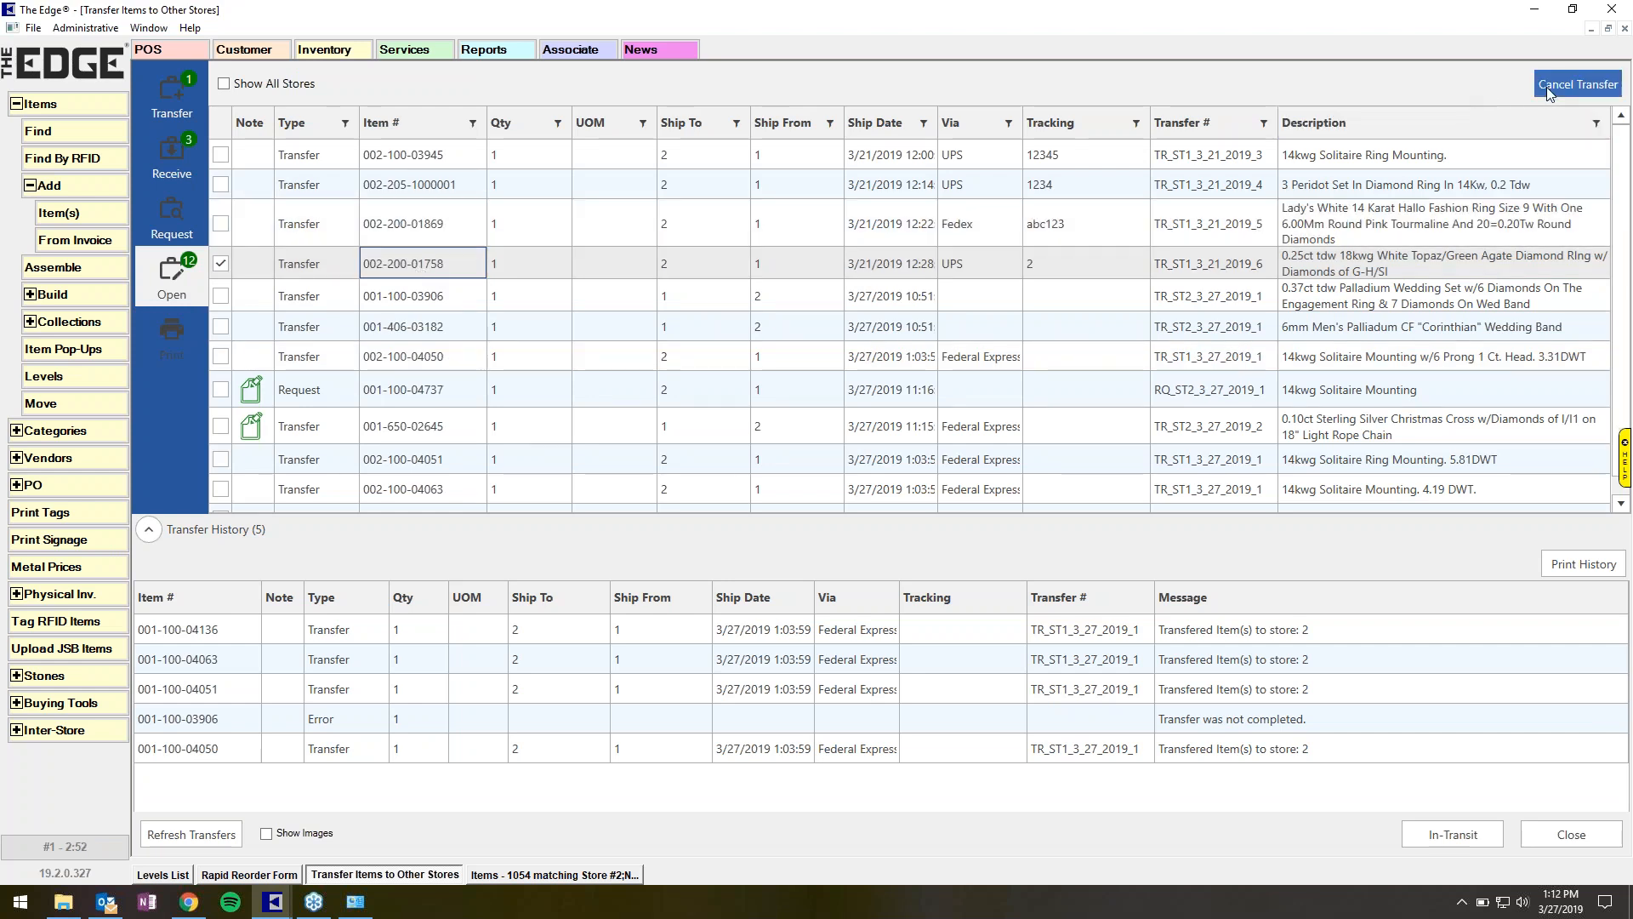
left_click(220, 264)
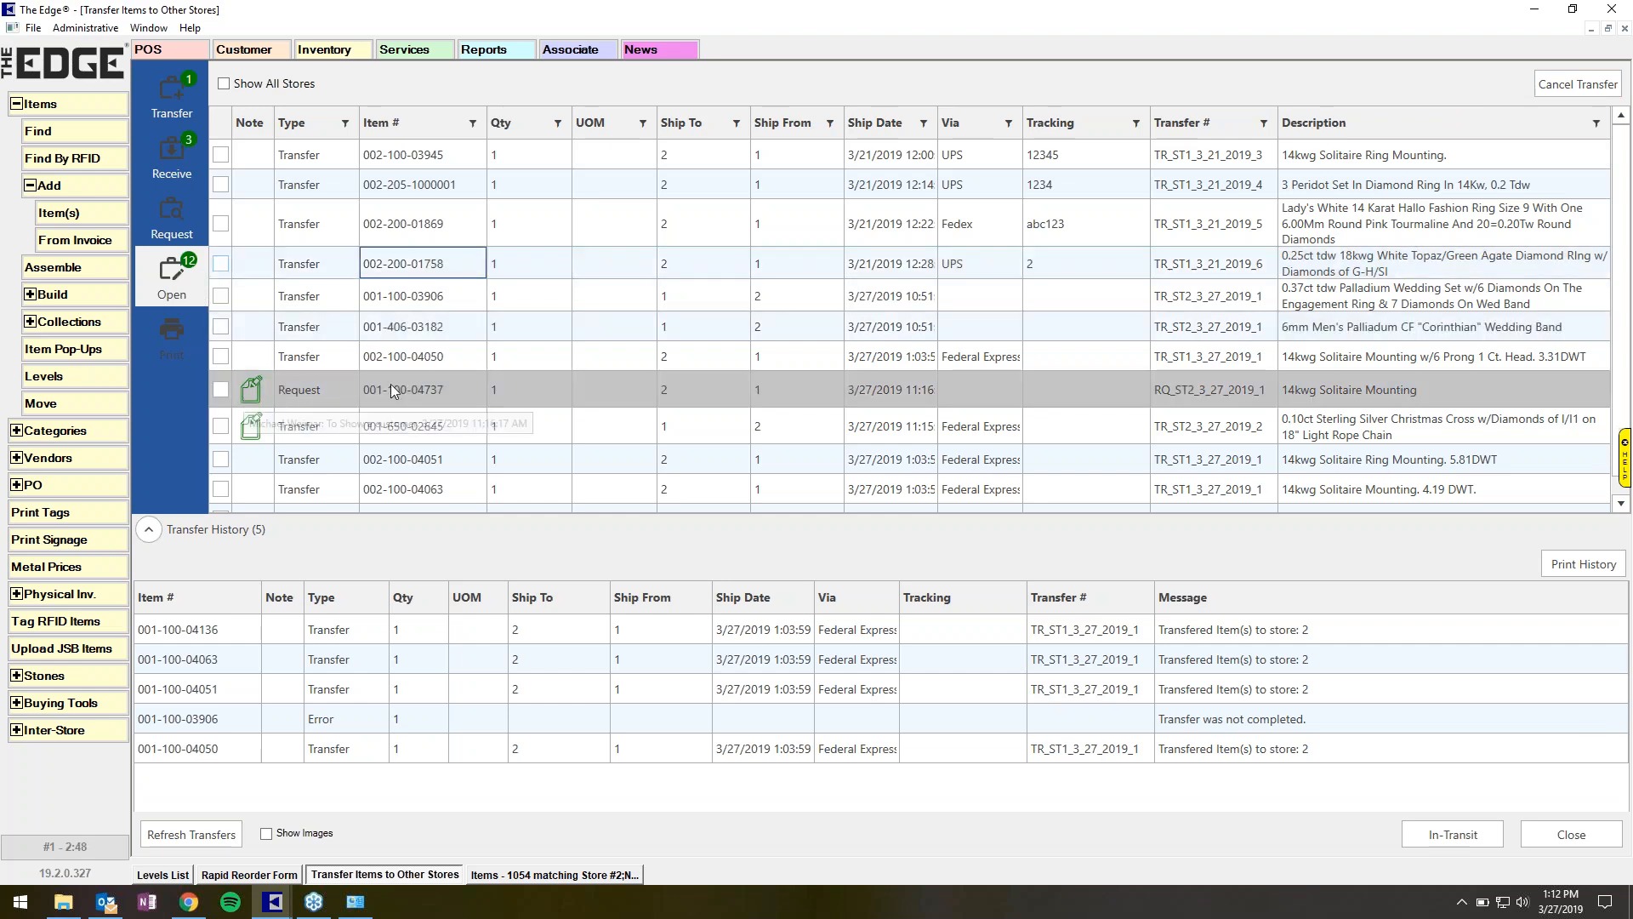
left_click(218, 391)
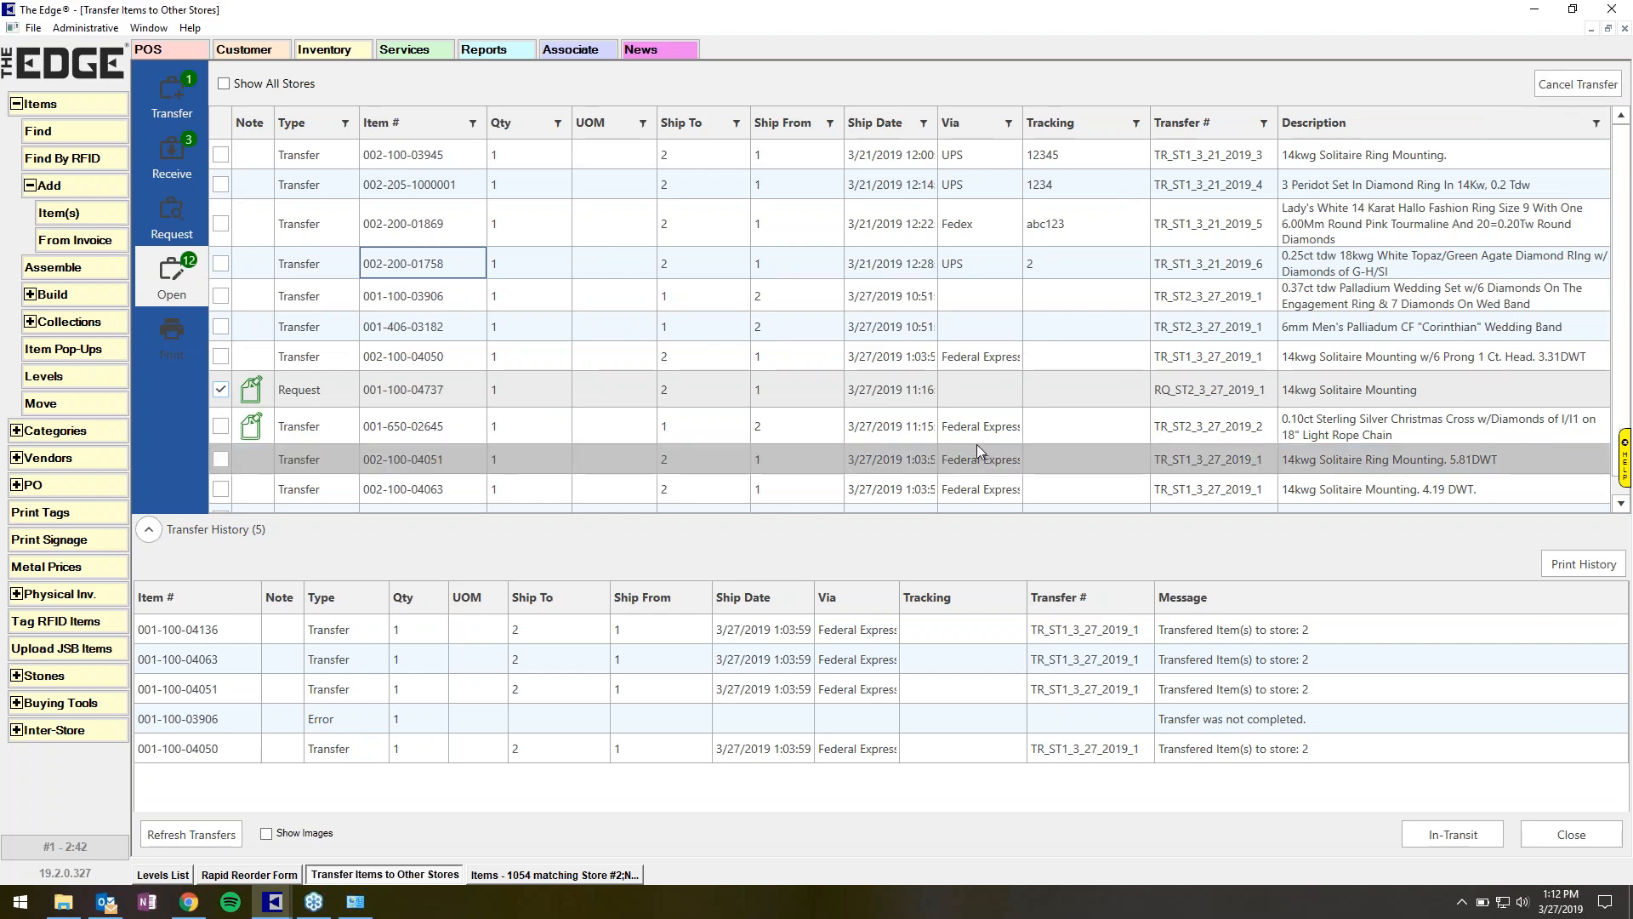
left_click(152, 539)
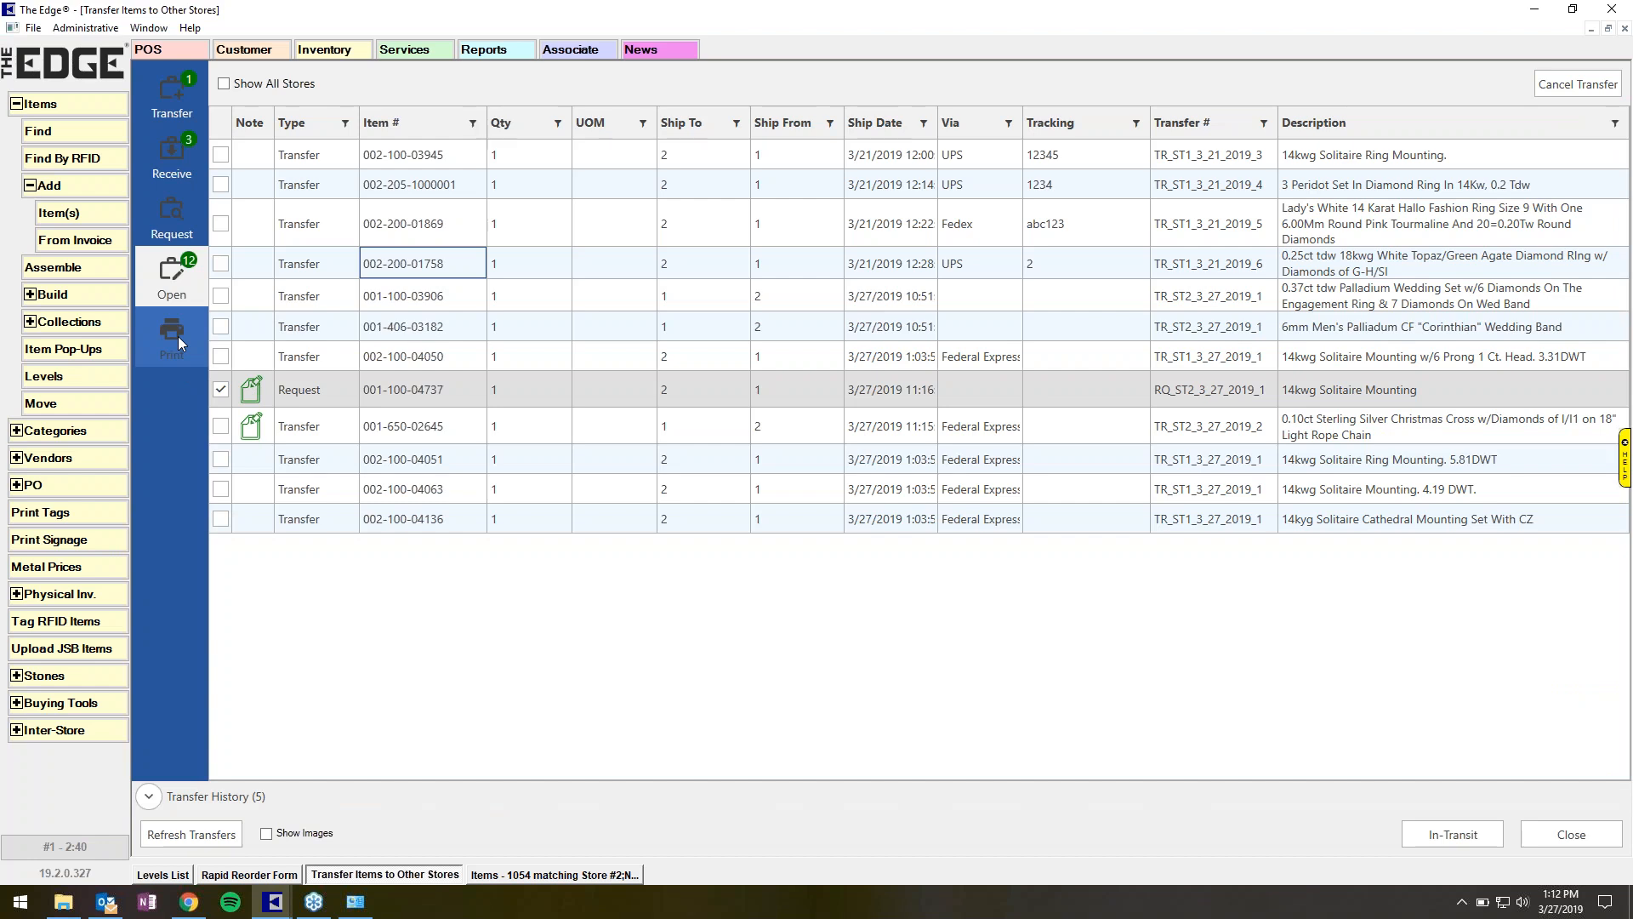
In the print view, find today's transfers and print transfer TR_ST2_3_27_2019_1.
left_click(177, 340)
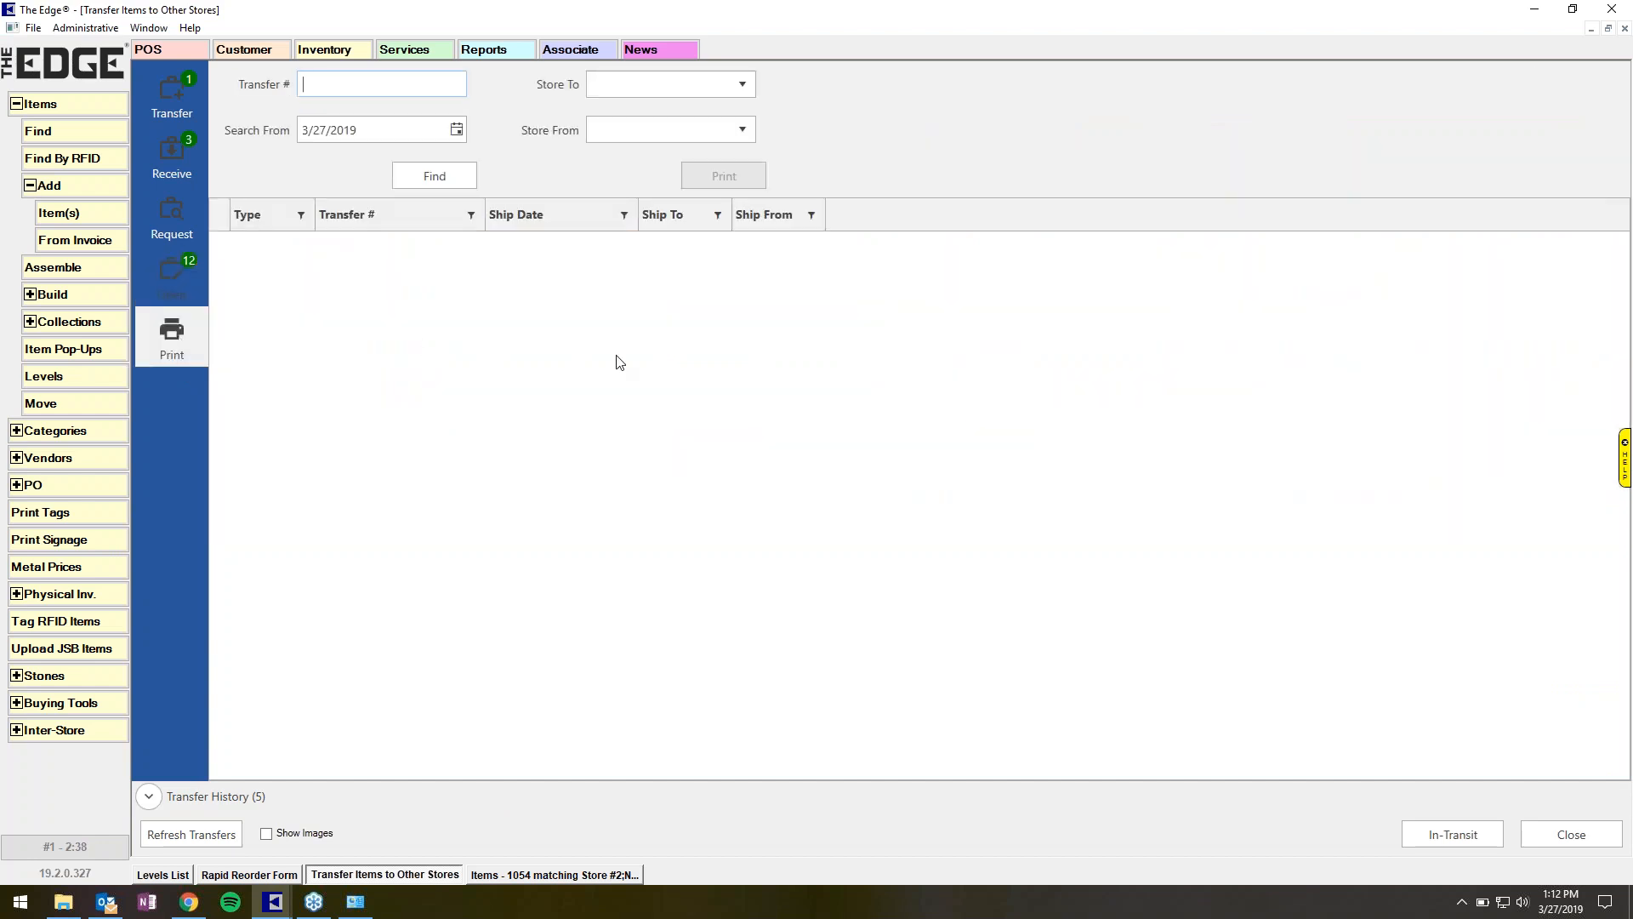
left_click(451, 180)
left_click(441, 248)
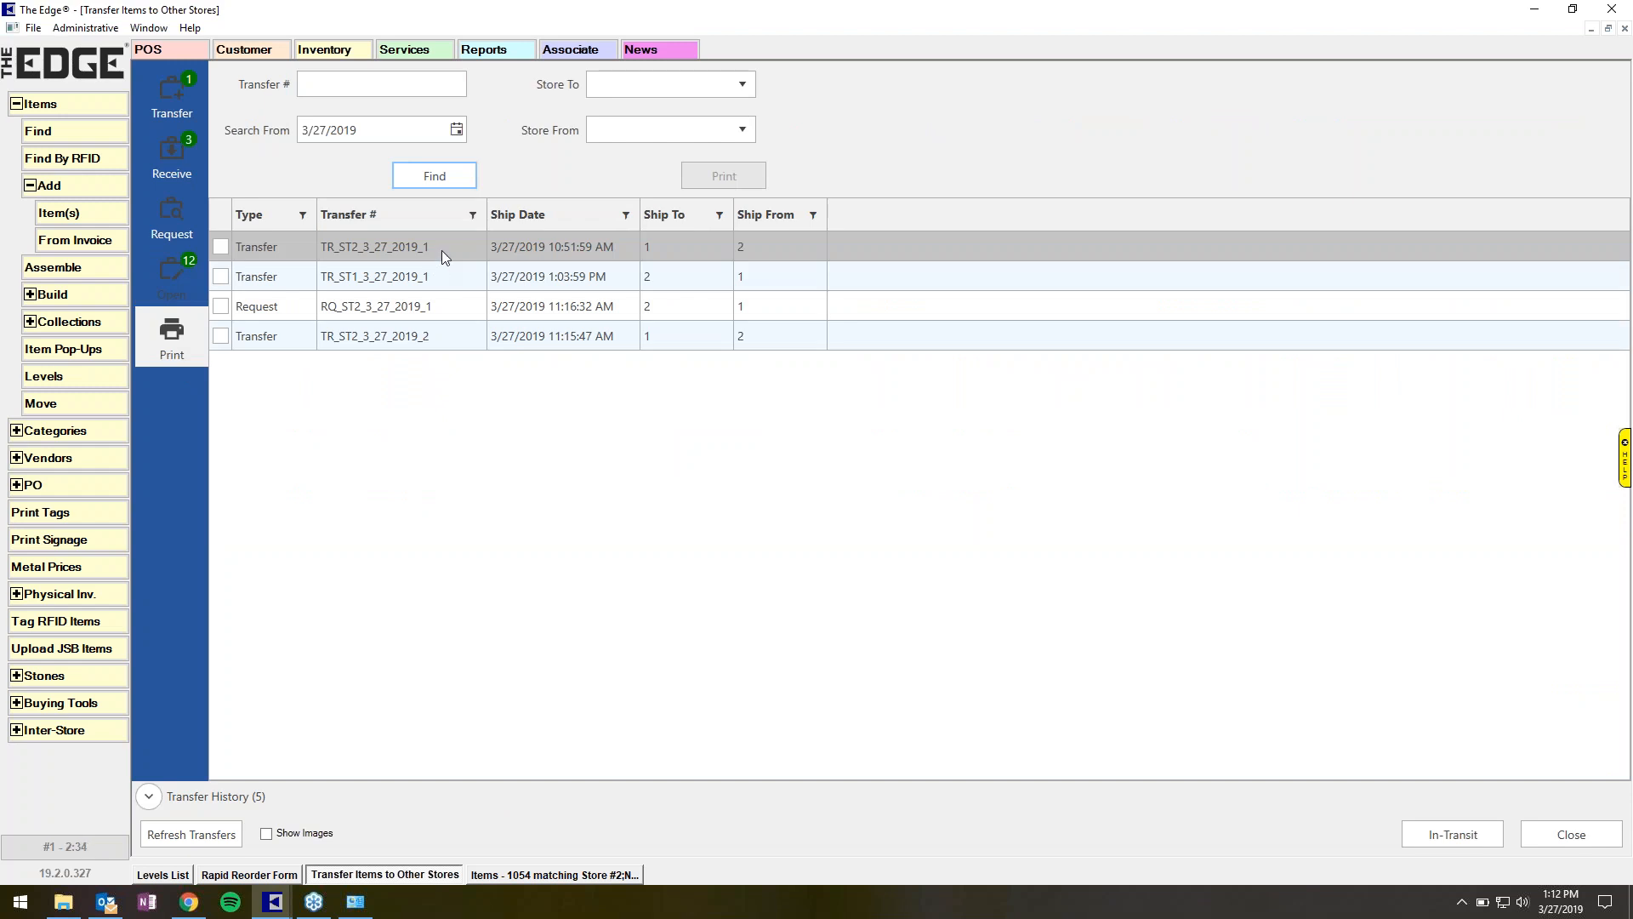
left_click(719, 178)
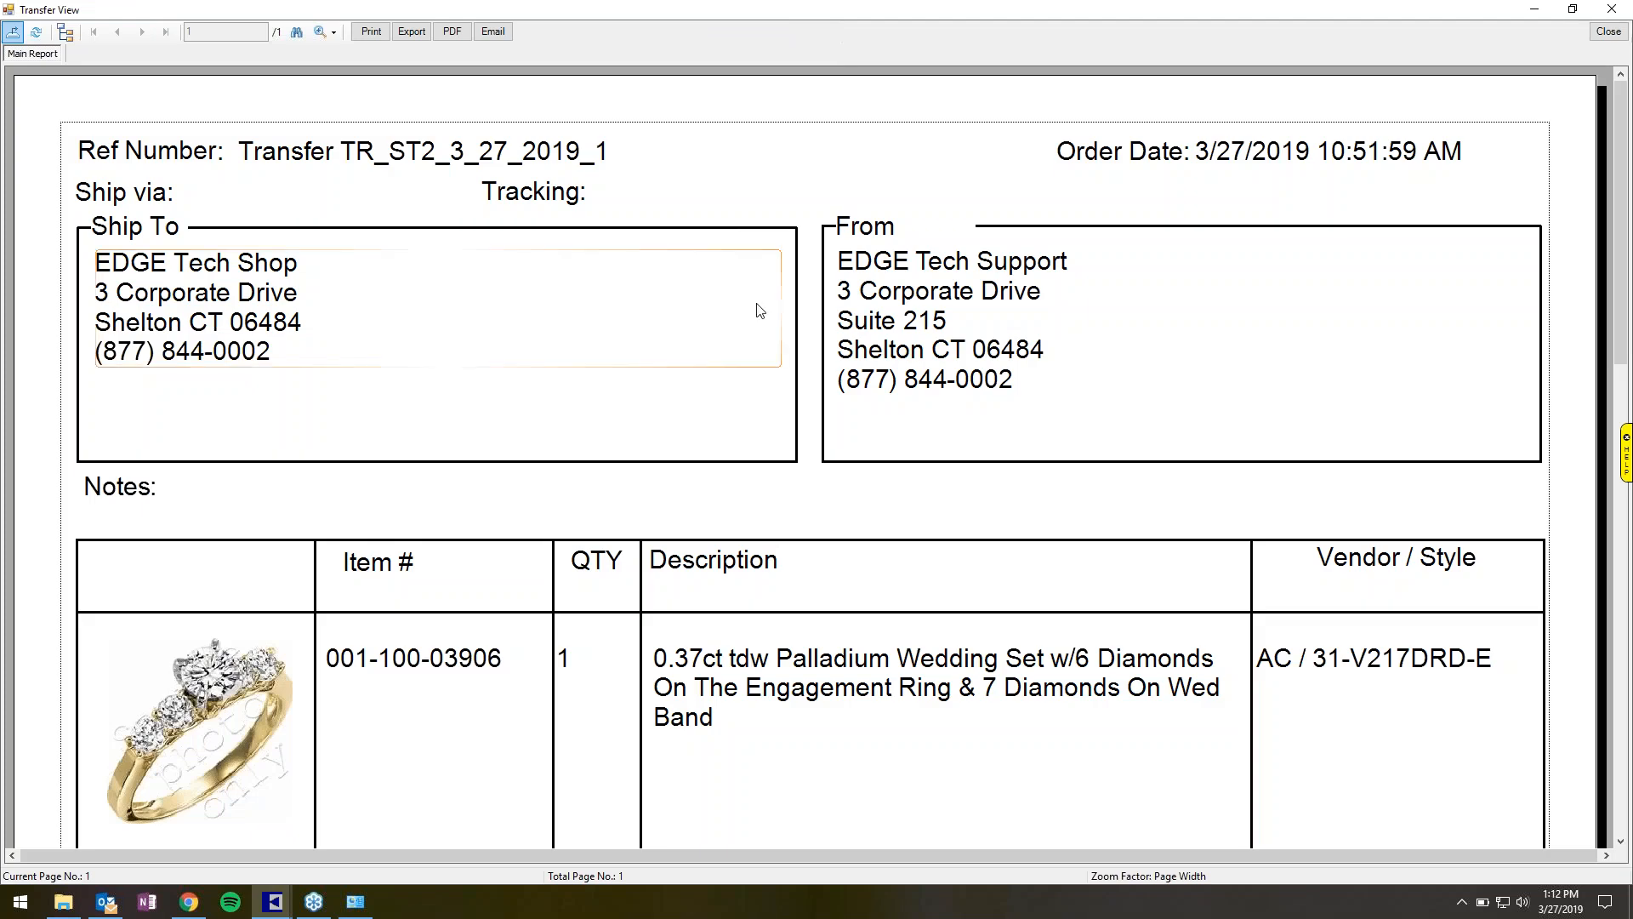
Scroll through the printed transfer to review its items, and close the preview.
scroll(760, 311, "down", 5)
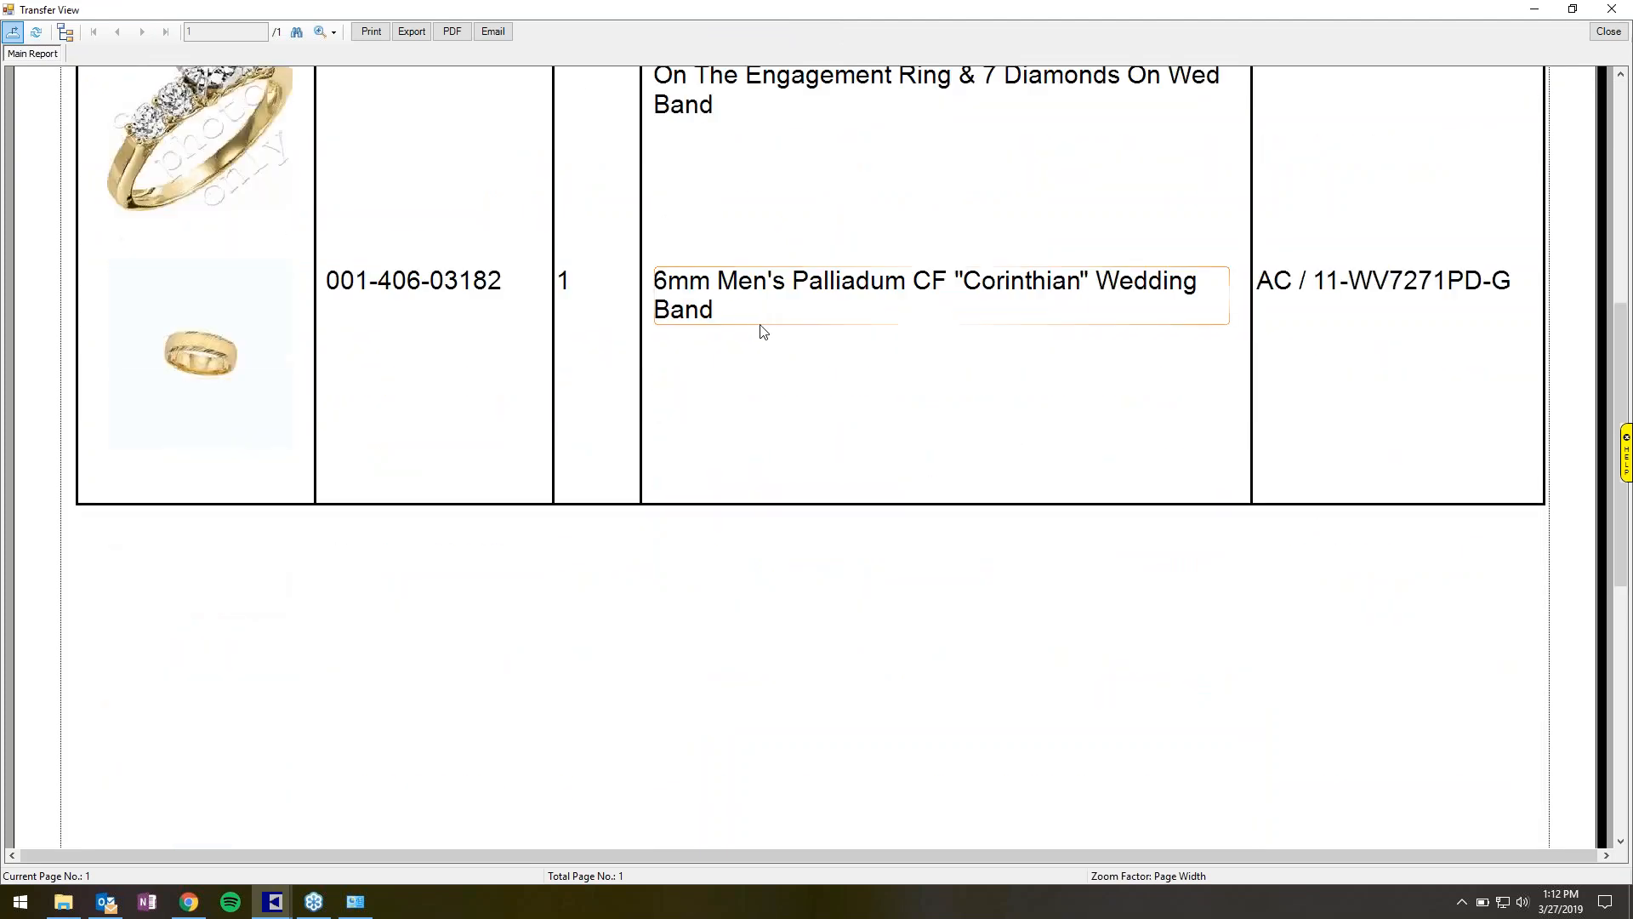
scroll(772, 351, "up", 3)
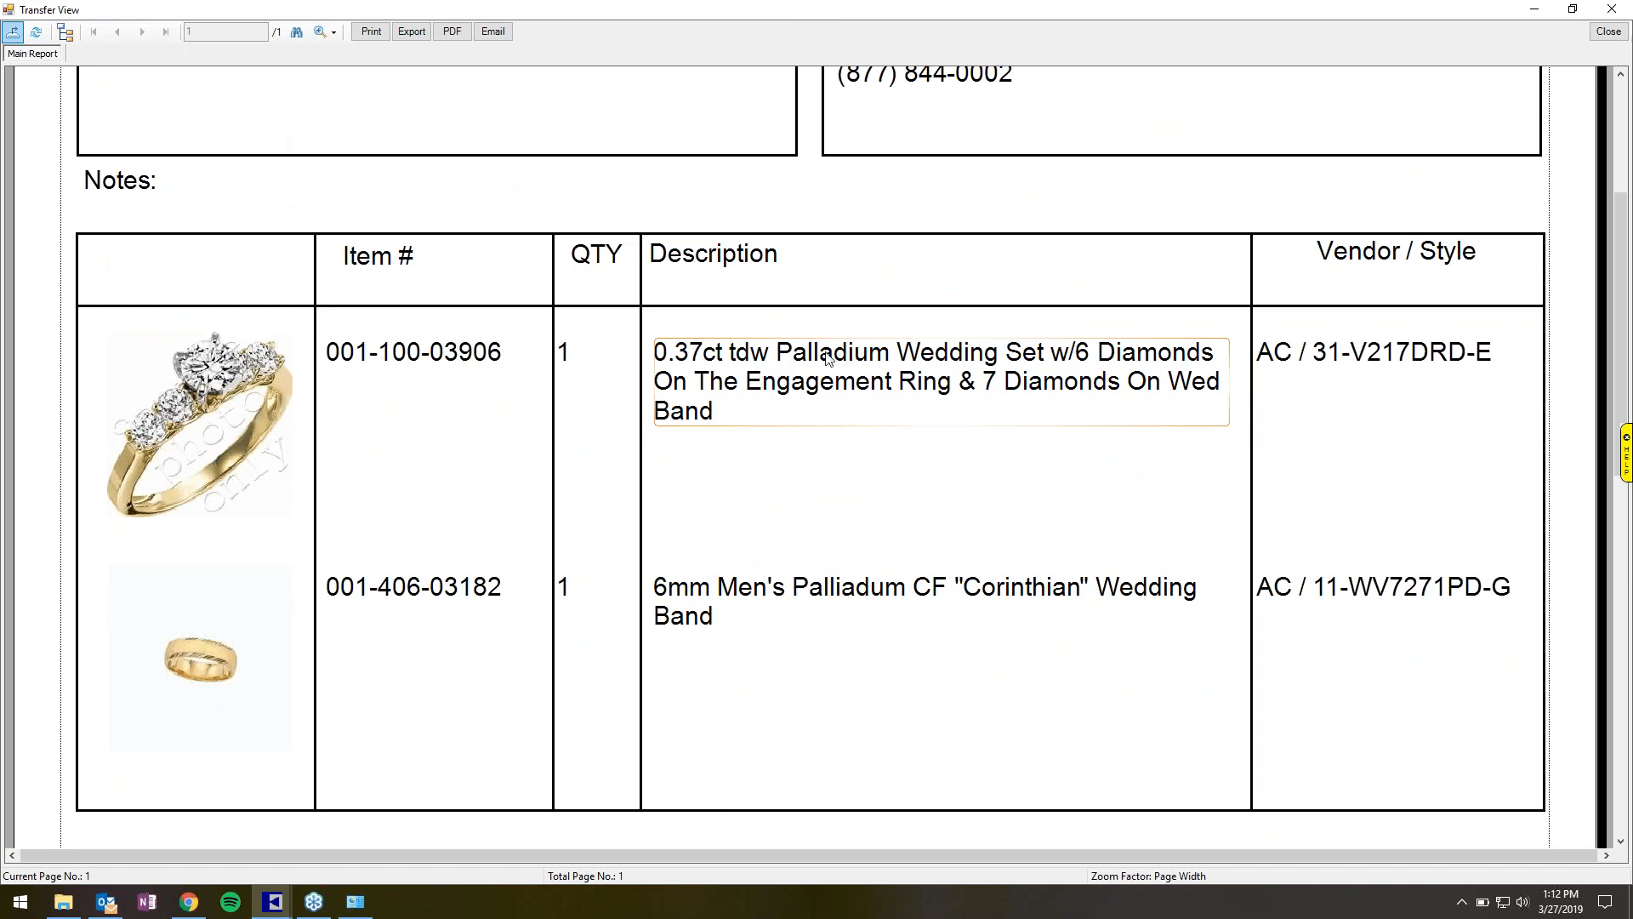
left_click(1596, 36)
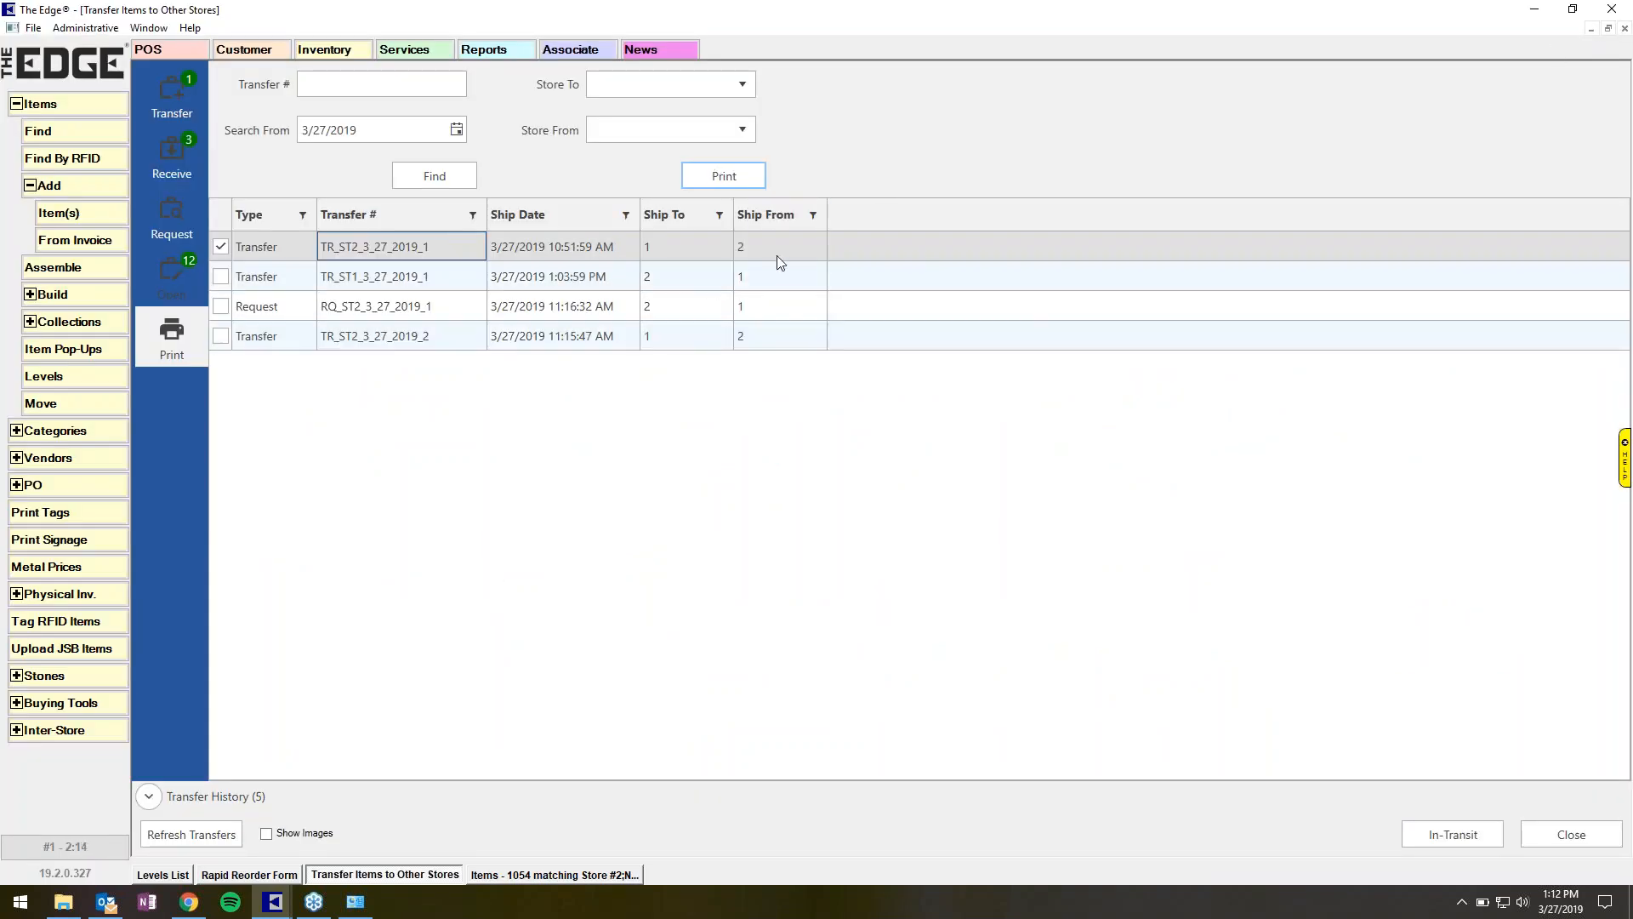
Open the list of transfers to receive, refresh it, and turn on item images.
left_click(167, 169)
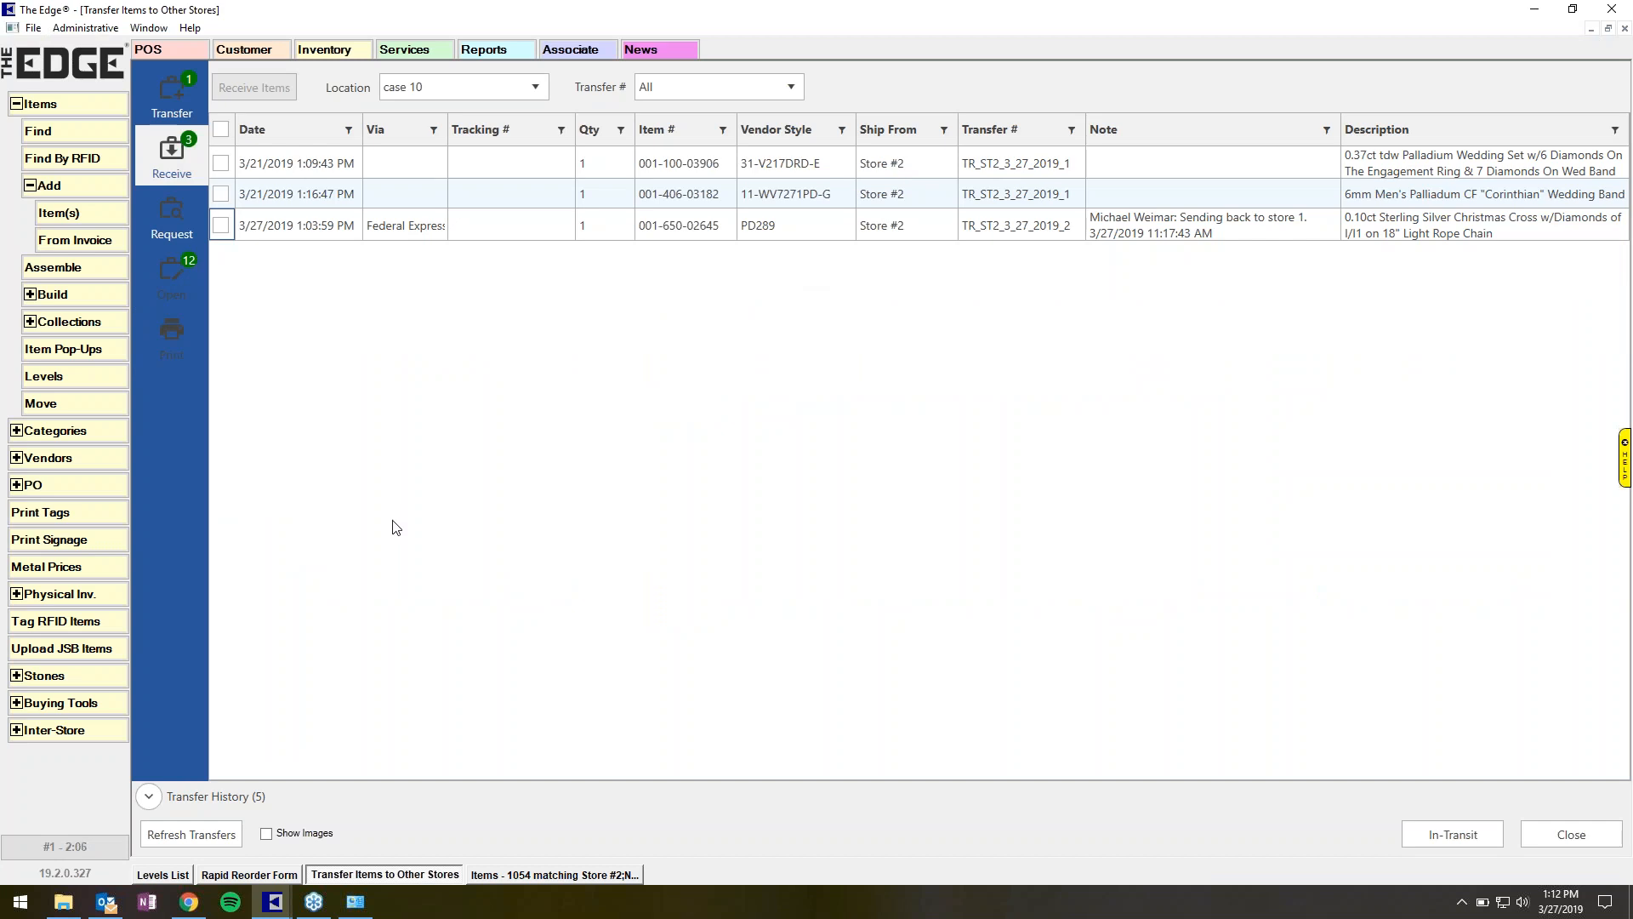
left_click(219, 842)
left_click(305, 834)
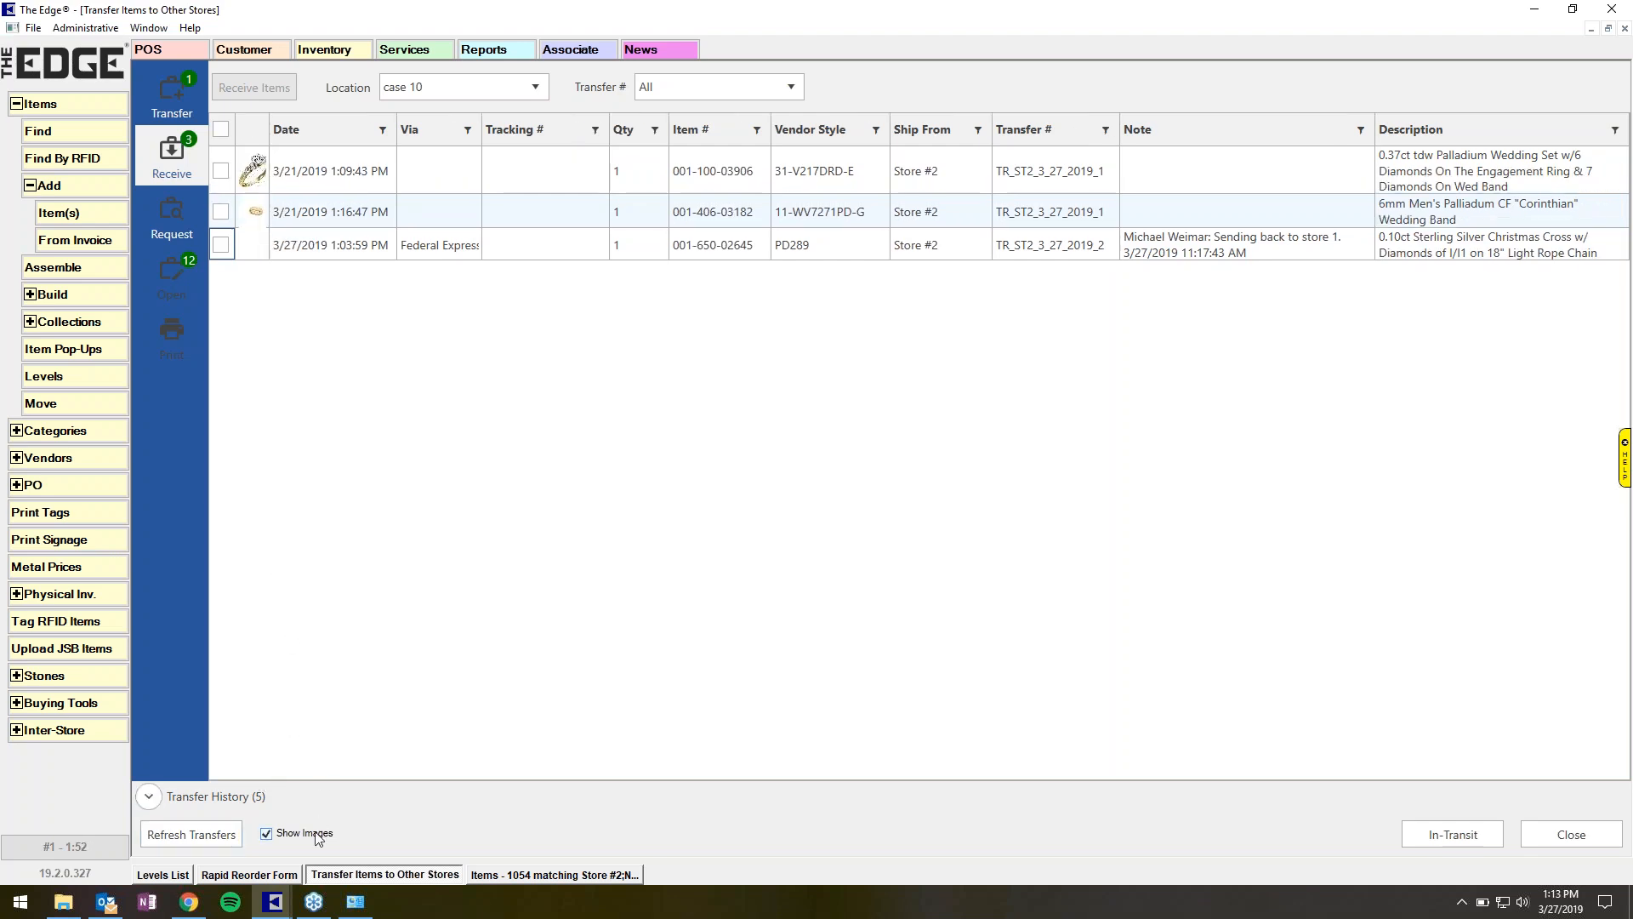
Open the Transfer Report from the Inter-Store menu.
left_click(170, 90)
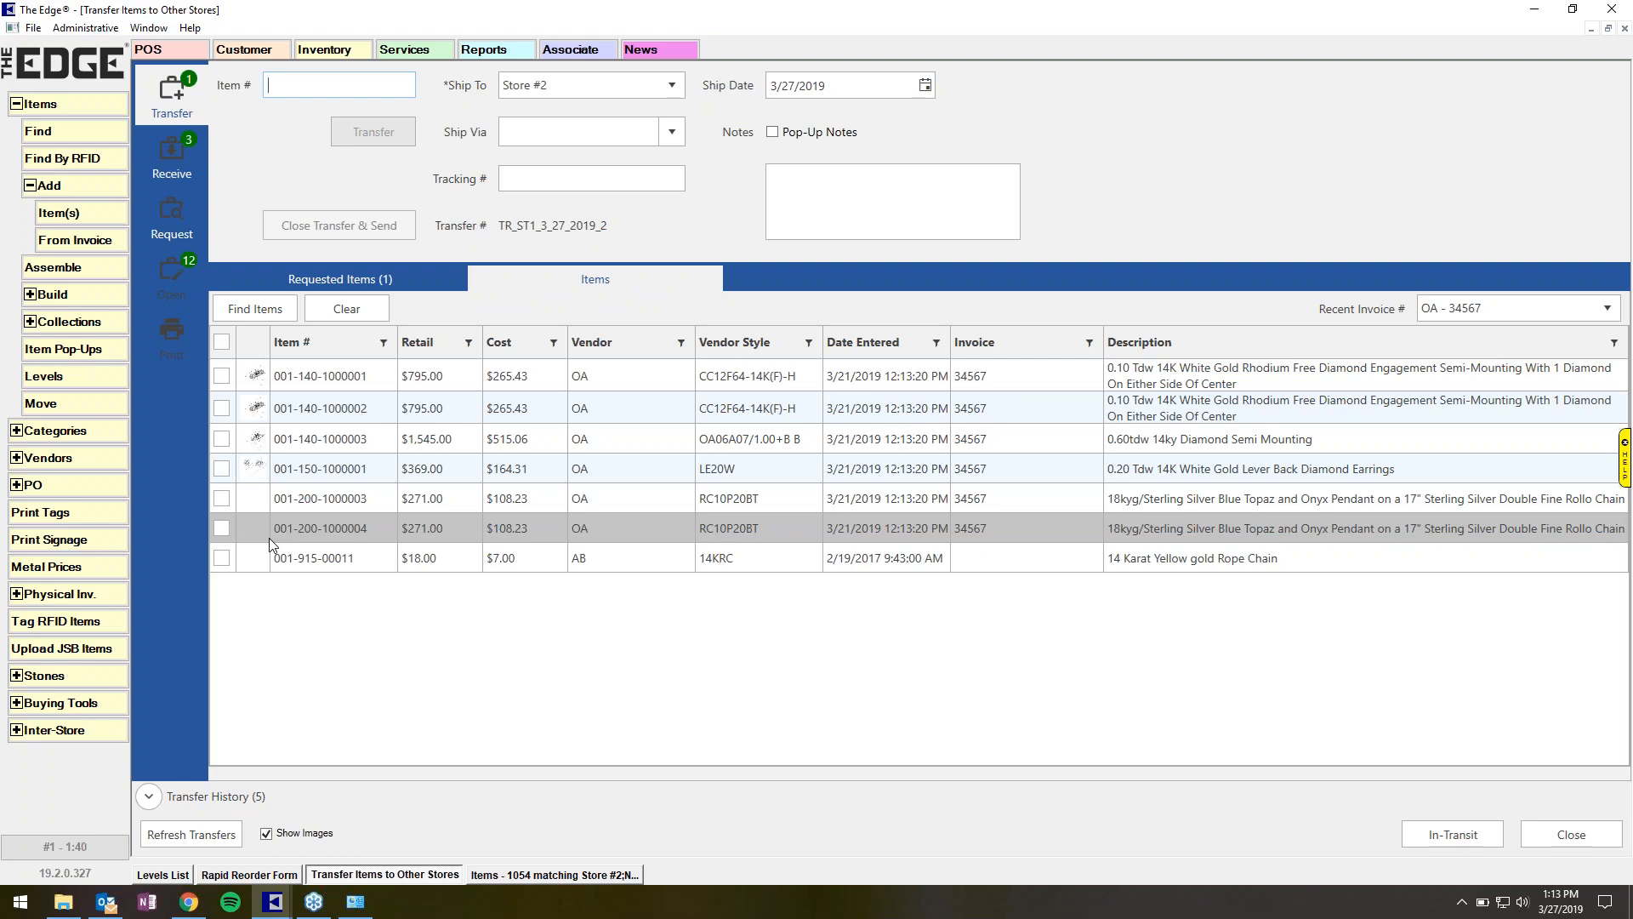
left_click(51, 731)
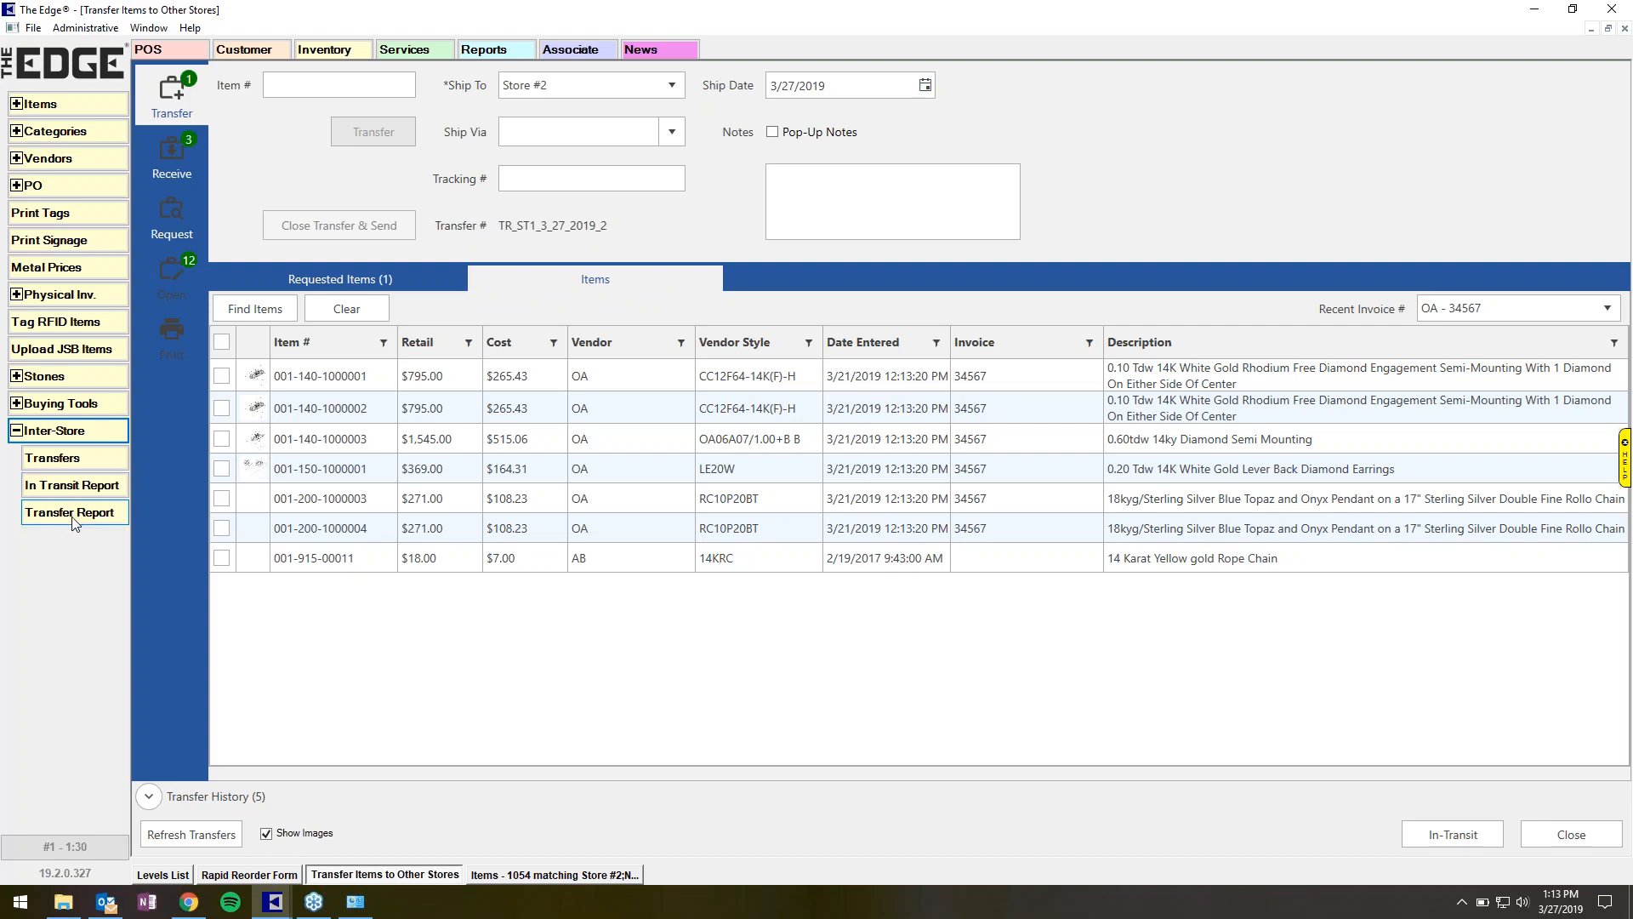
left_click(74, 514)
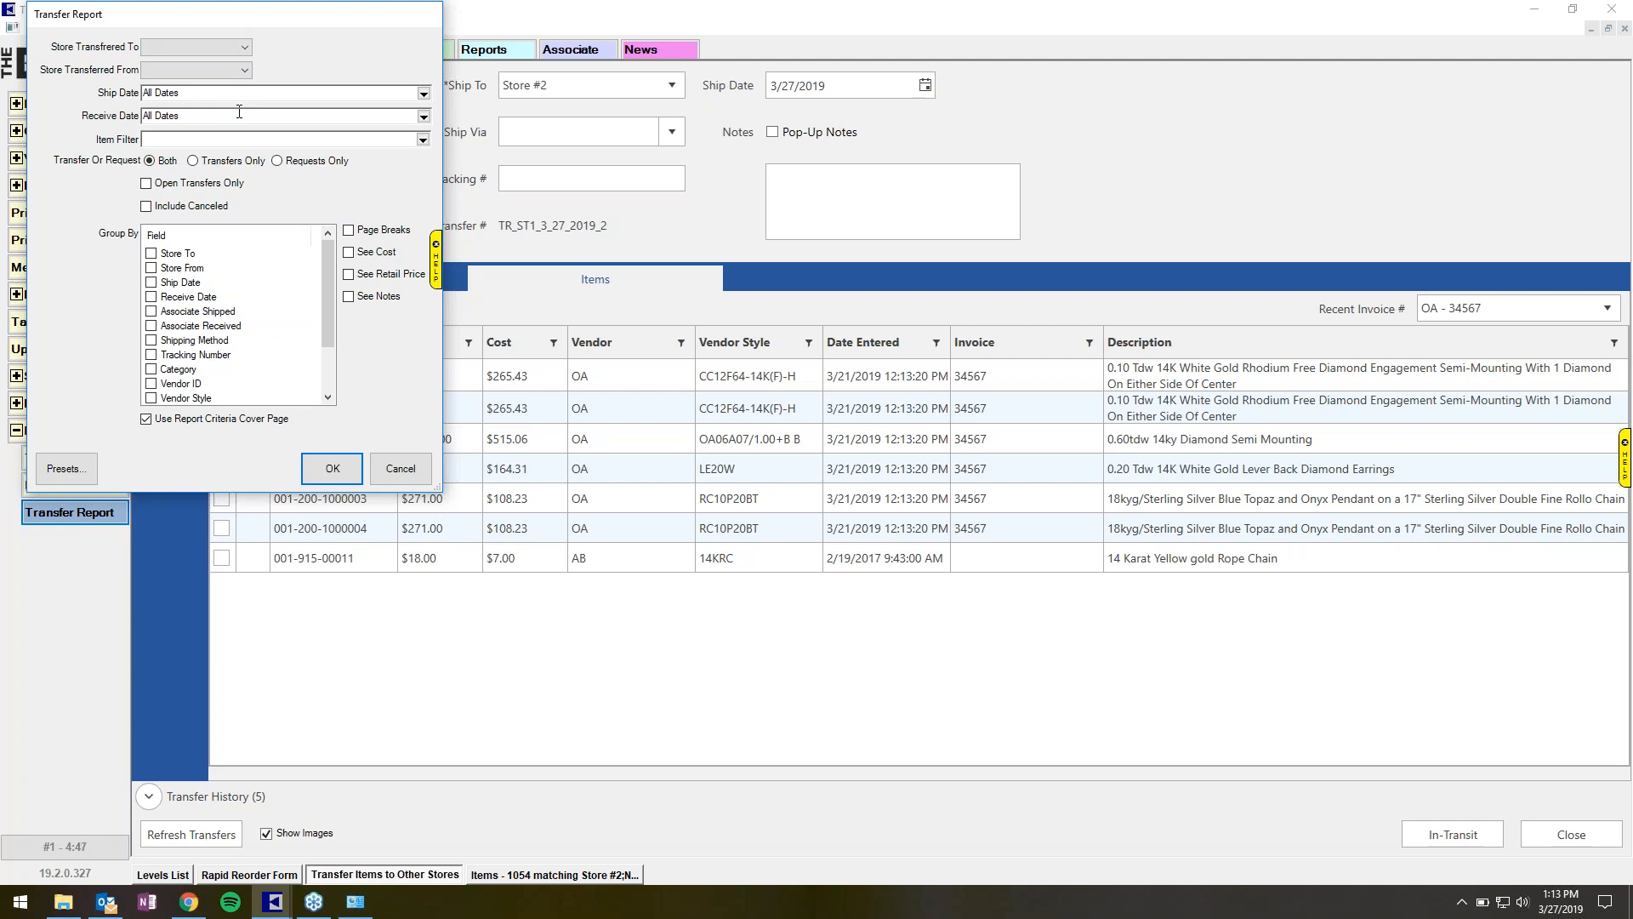
Run the transfer report for today's ship date with cost shown and no criteria cover page.
left_click(201, 421)
left_click(372, 252)
left_click(422, 93)
left_click(82, 210)
left_click(332, 468)
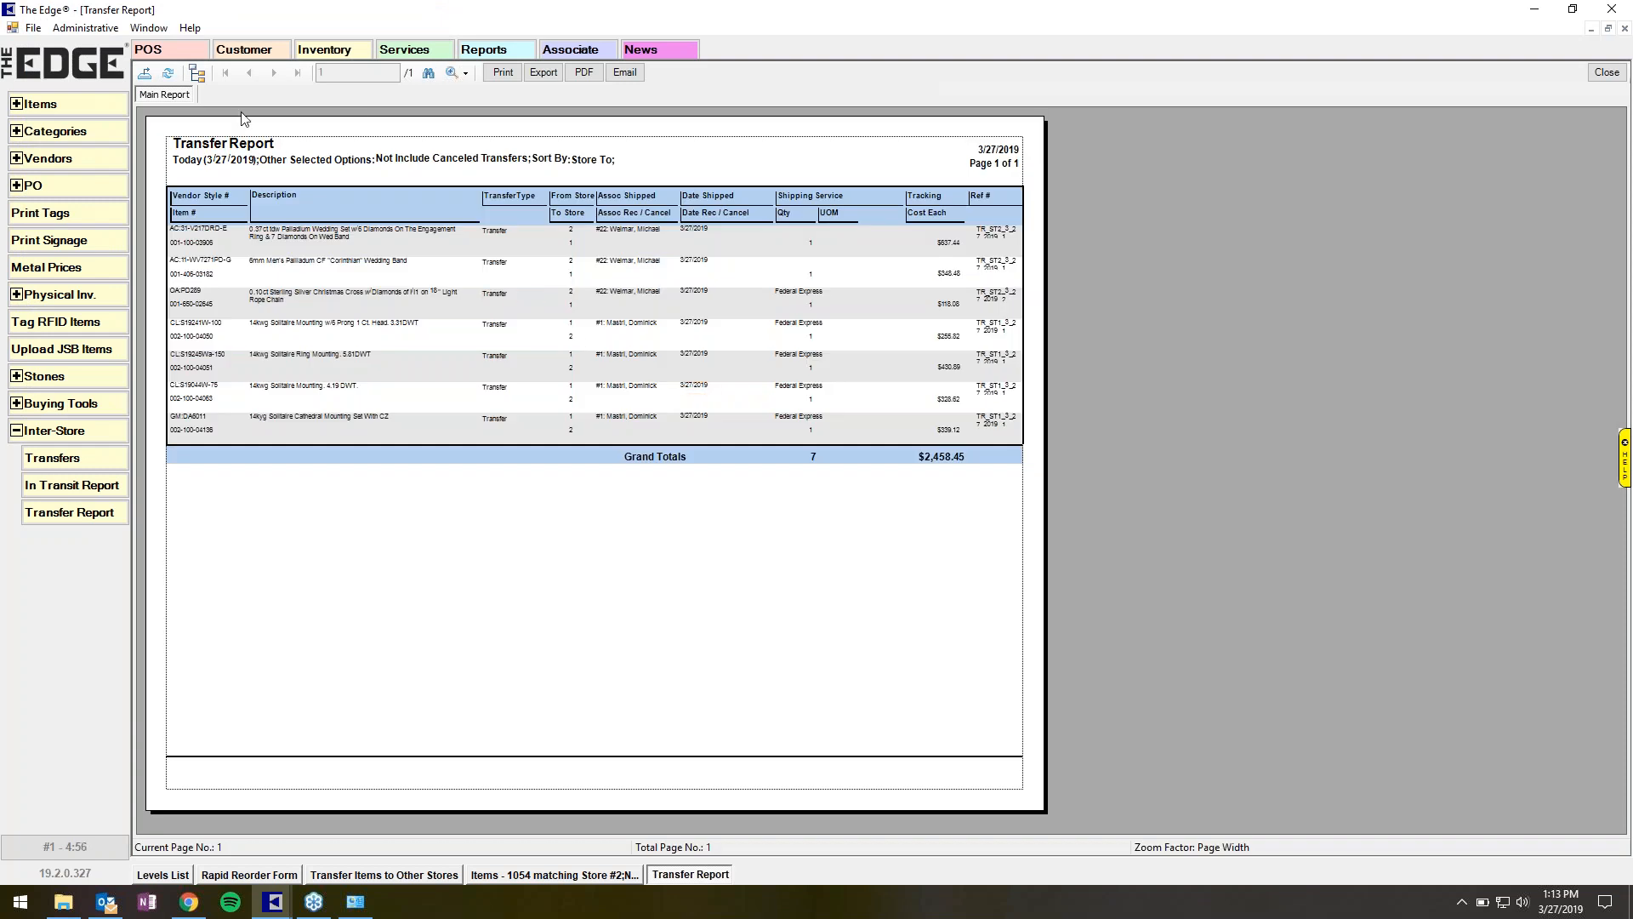
Zoom the transfer report to 200% and review its rows.
left_click(450, 74)
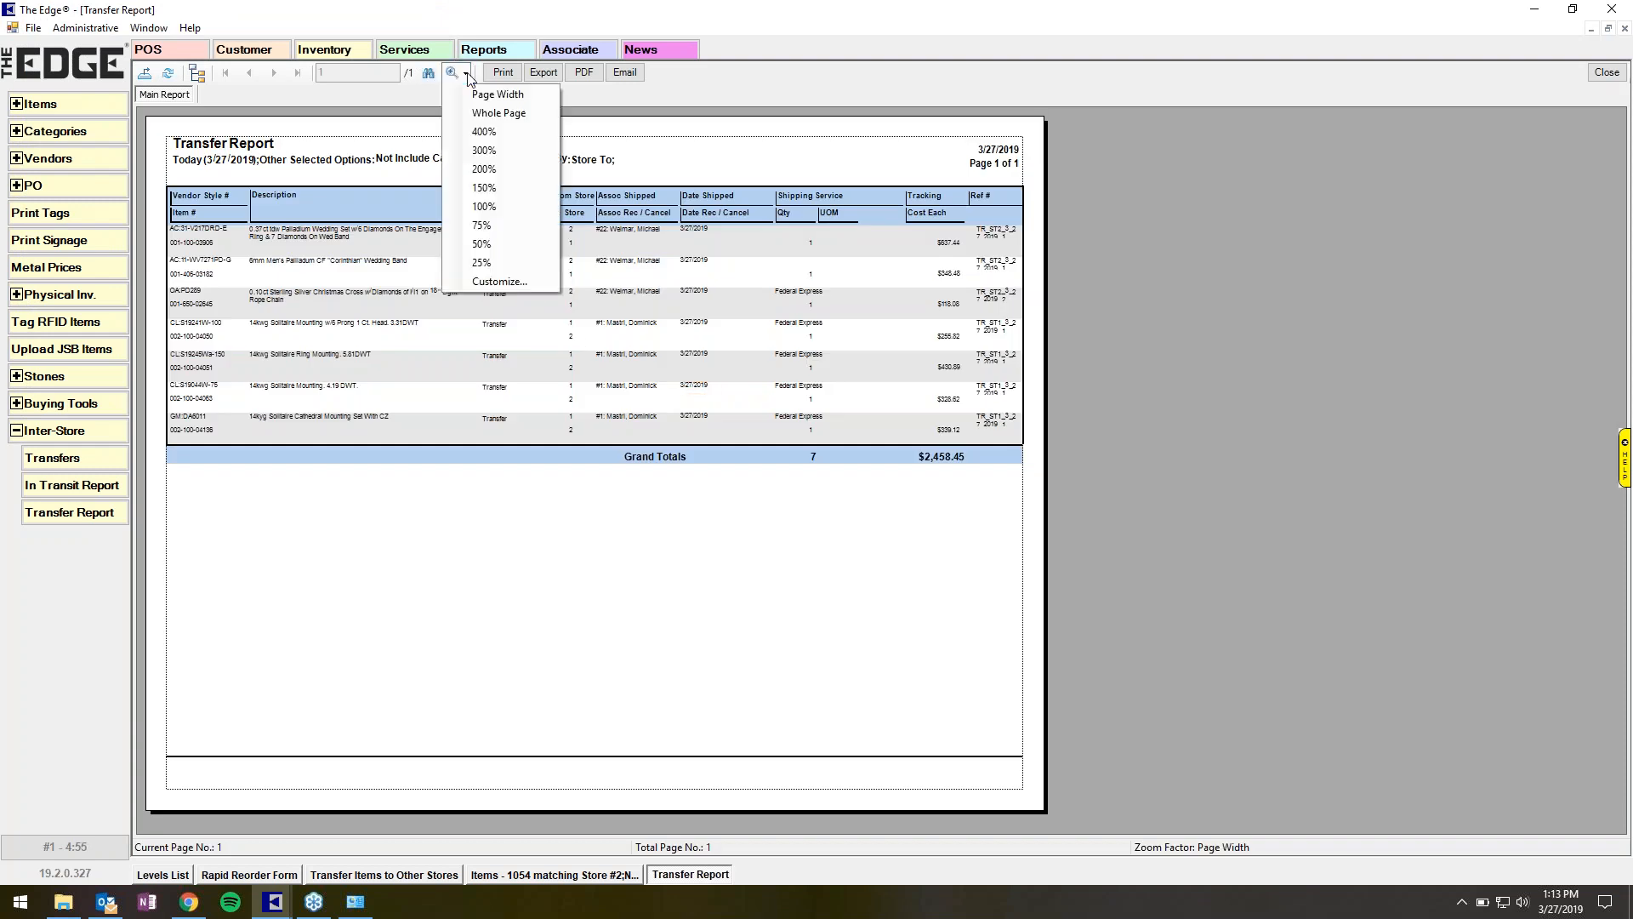
left_click(501, 176)
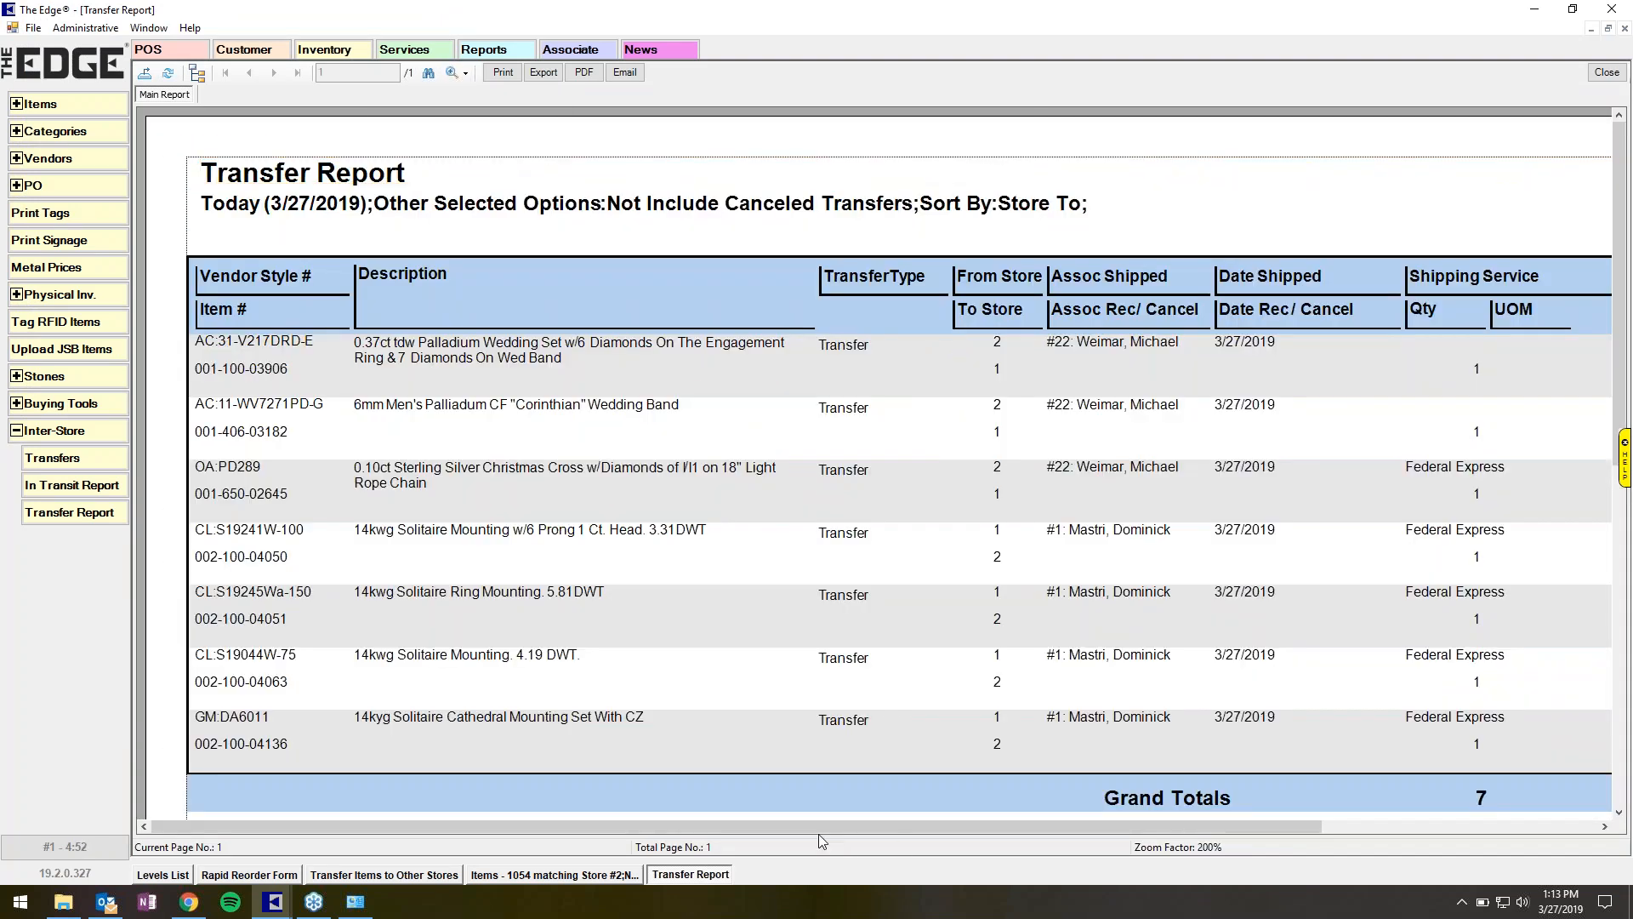
mouse_move(823, 828)
left_mouse_down()
mouse_move(912, 830)
mouse_move(854, 825)
left_mouse_up()
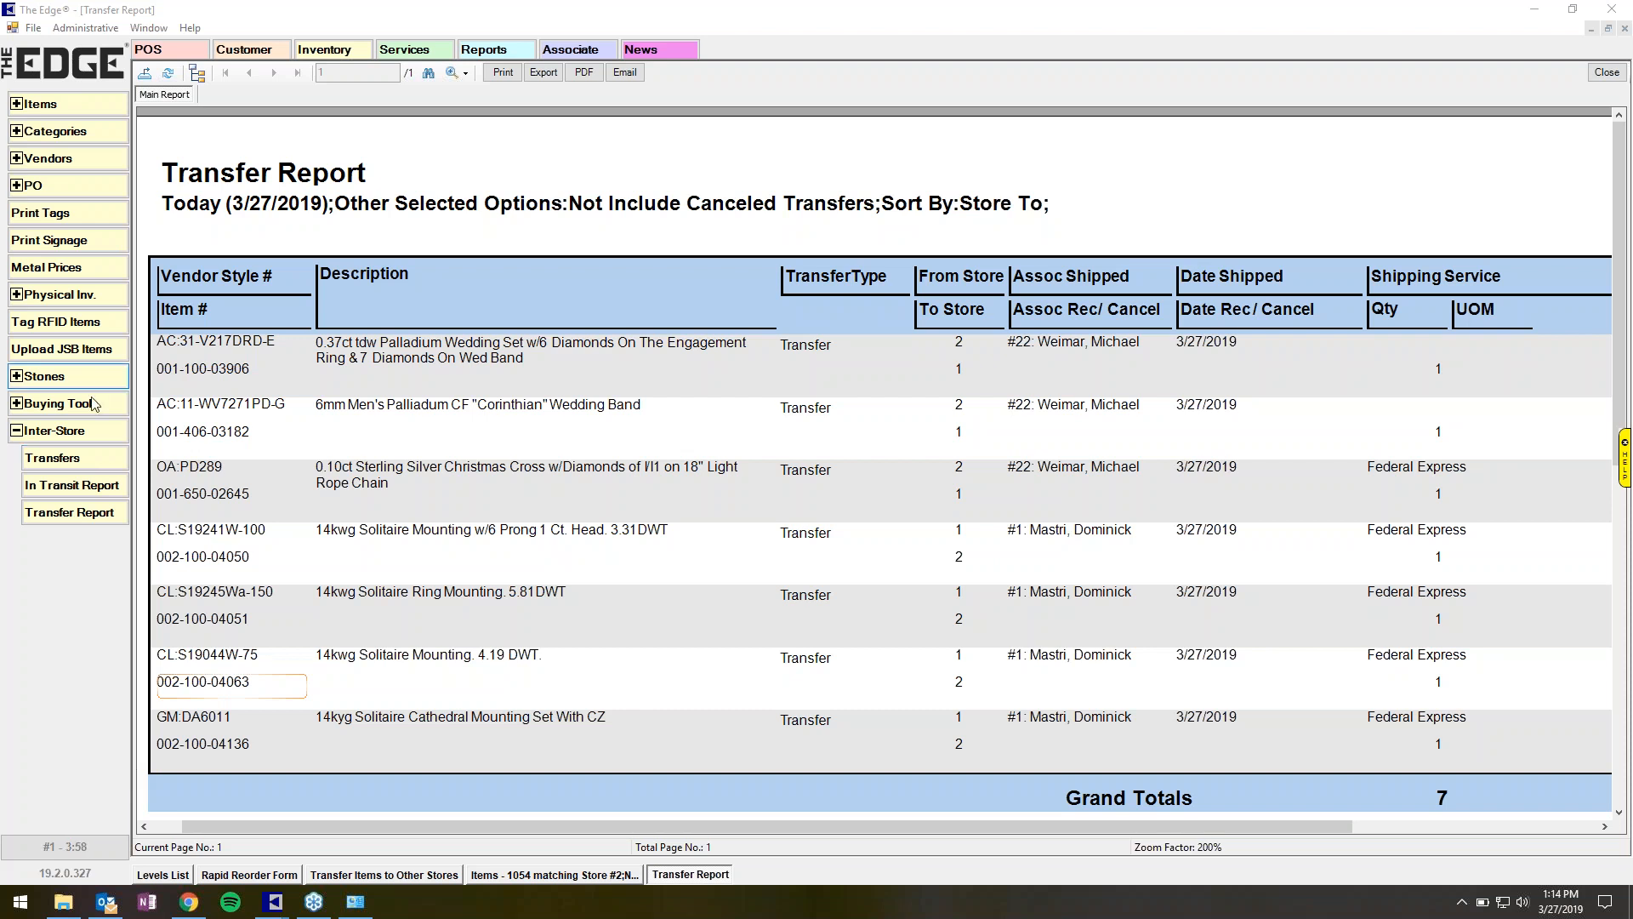
Return to the inter-store transfers screen and open the requested items list.
left_click(80, 460)
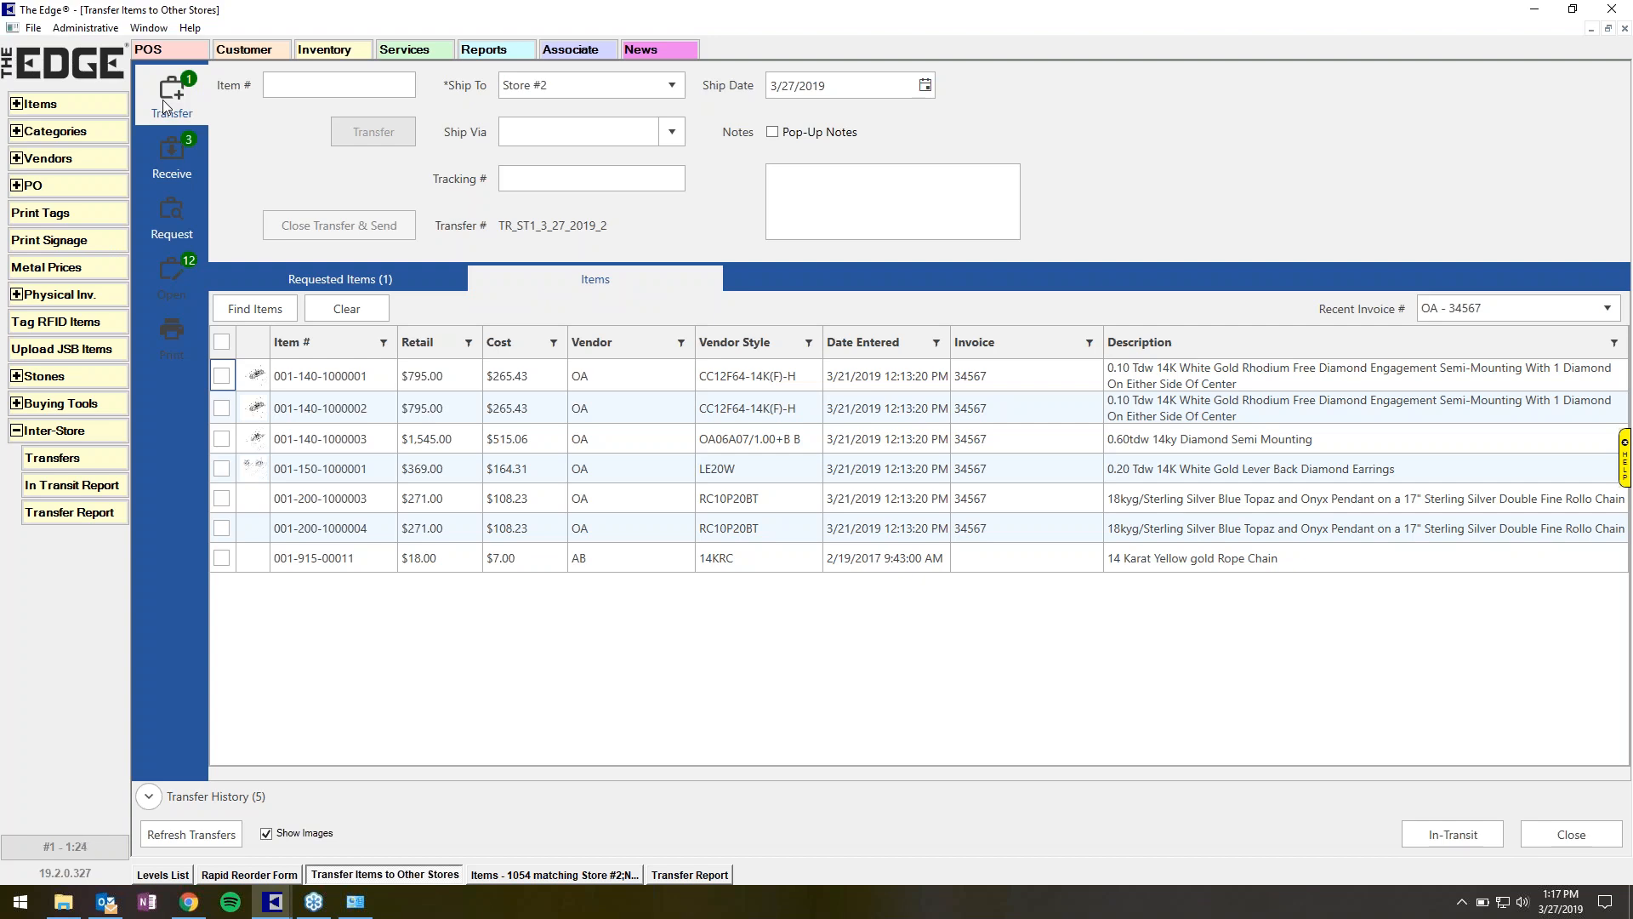
left_click(171, 155)
left_click(172, 112)
left_click(328, 286)
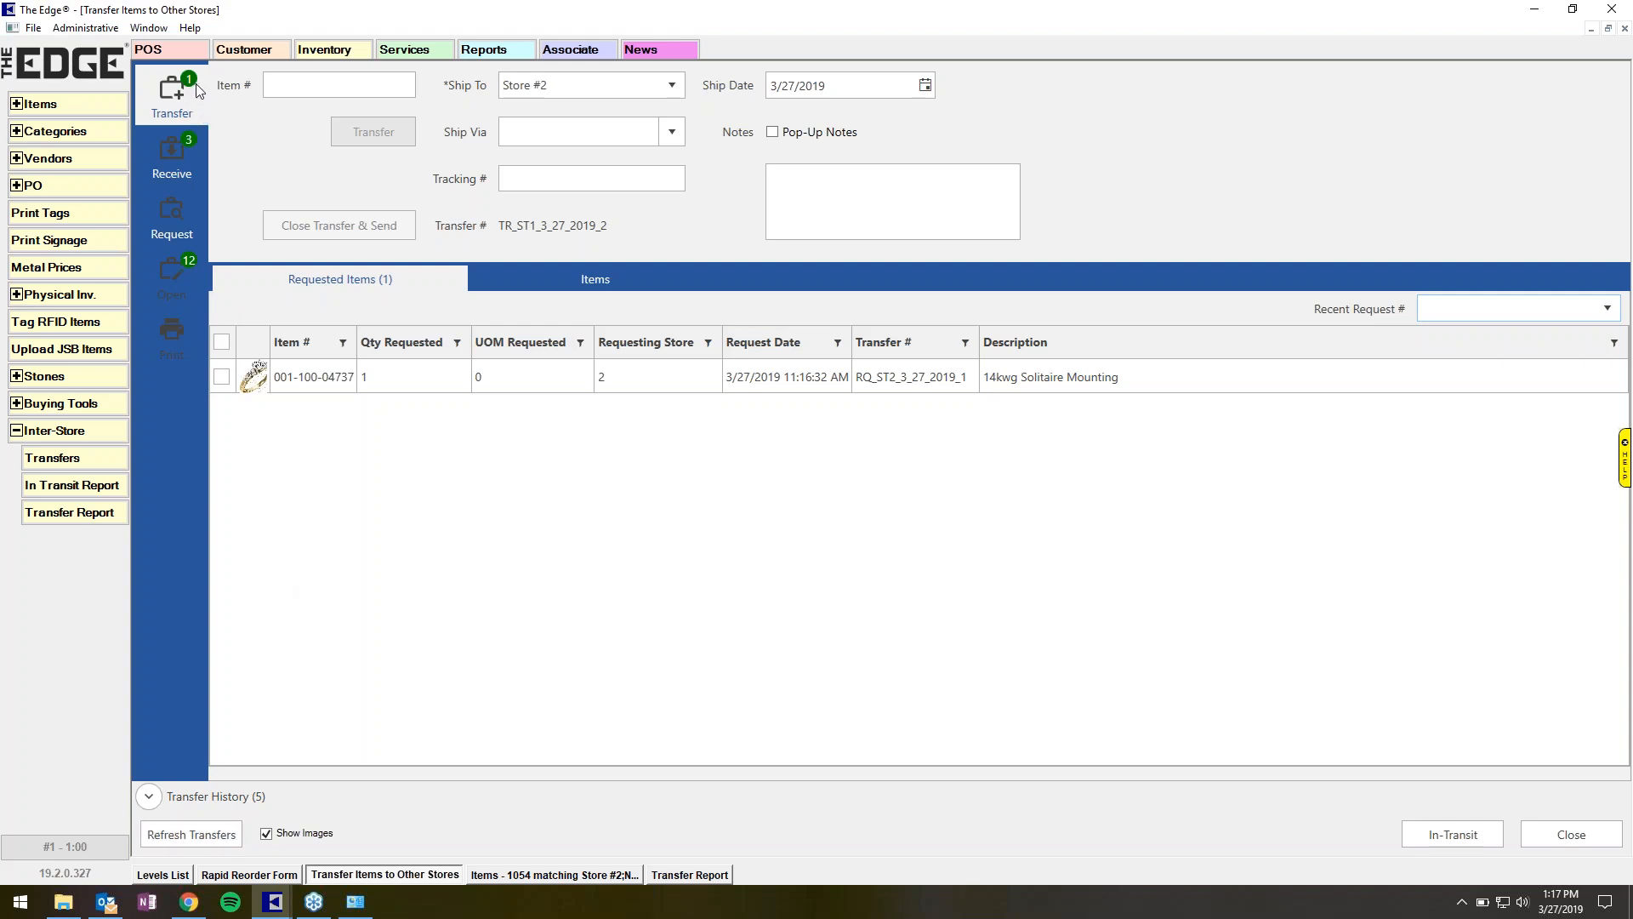
Switch between the receive, transfer and open lists to compare pending transfers.
left_click(184, 146)
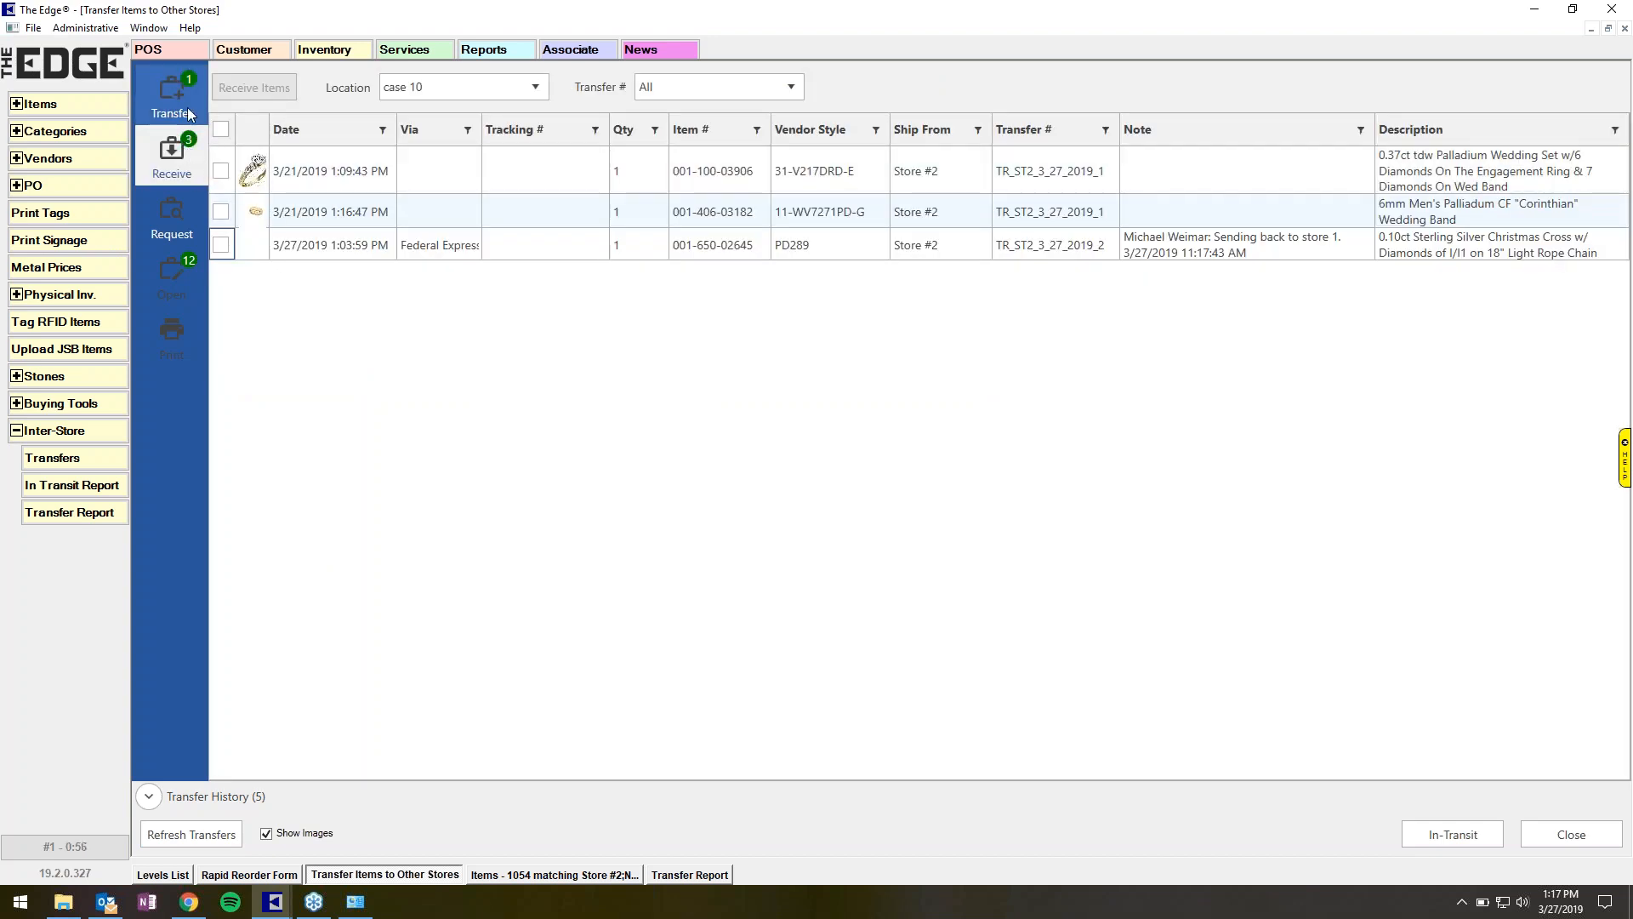
left_click(189, 113)
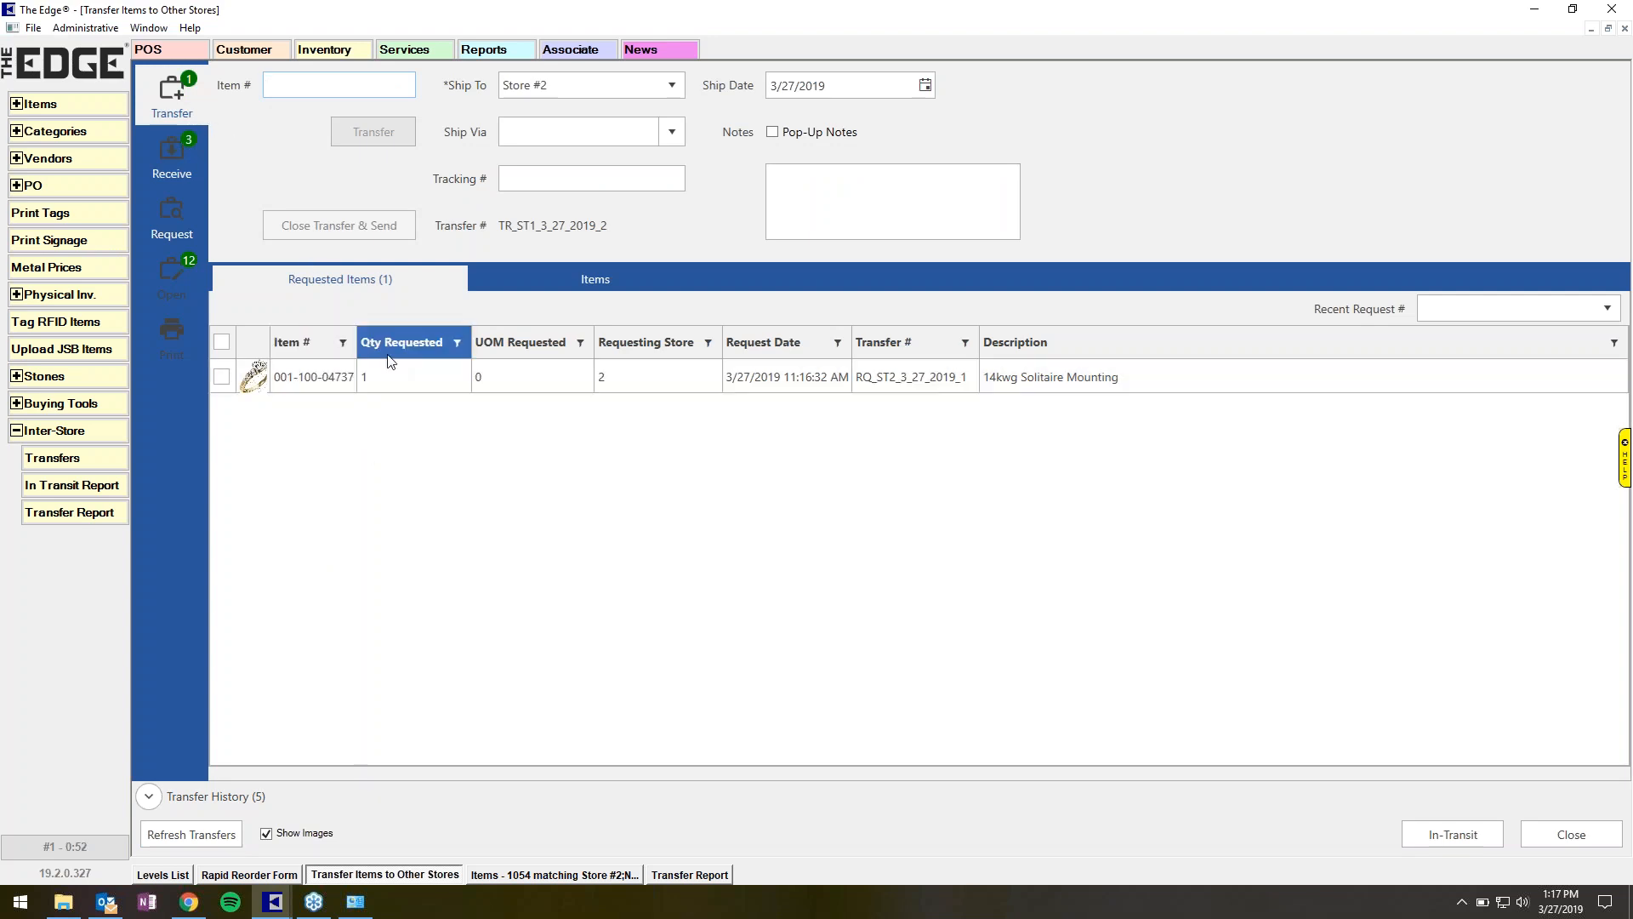
left_click(193, 162)
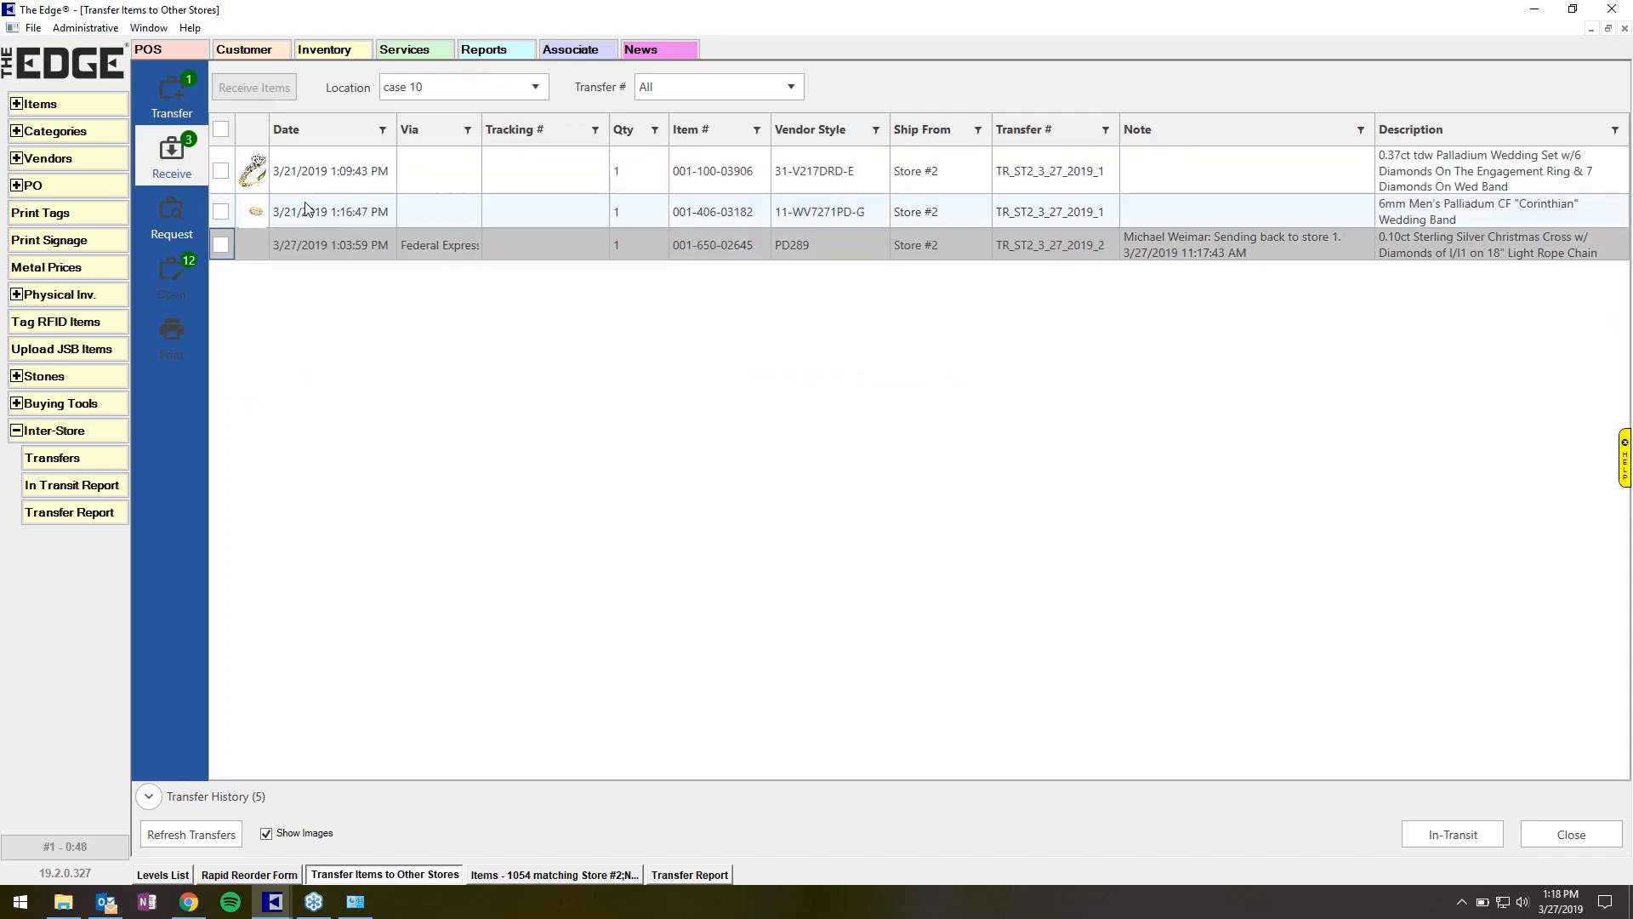
left_click(189, 294)
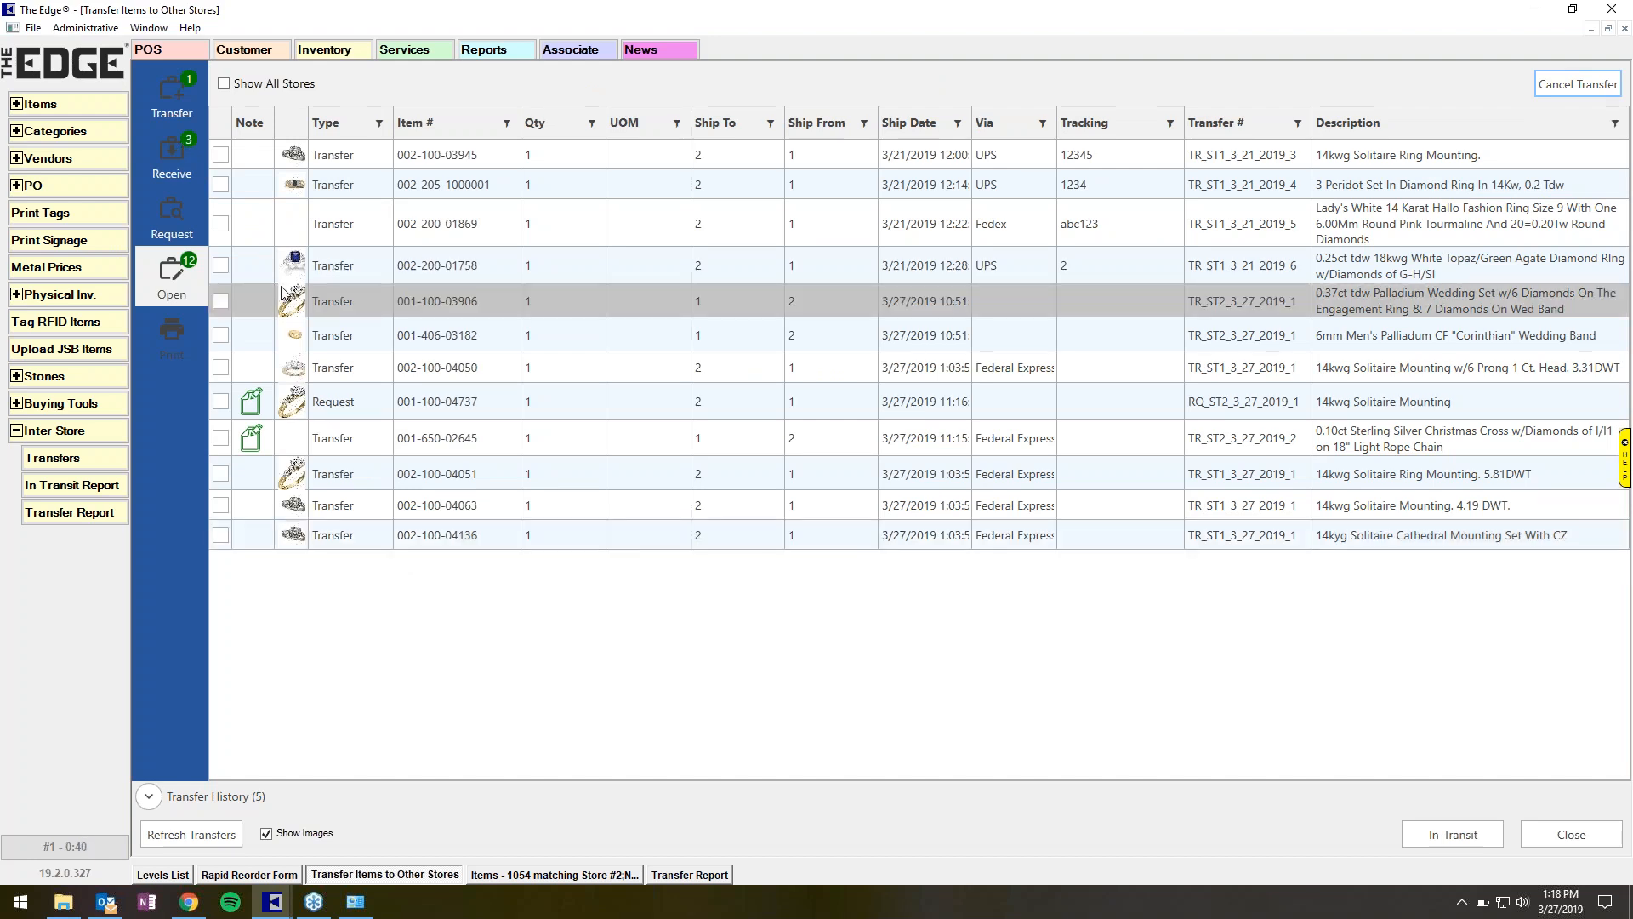
left_click(161, 114)
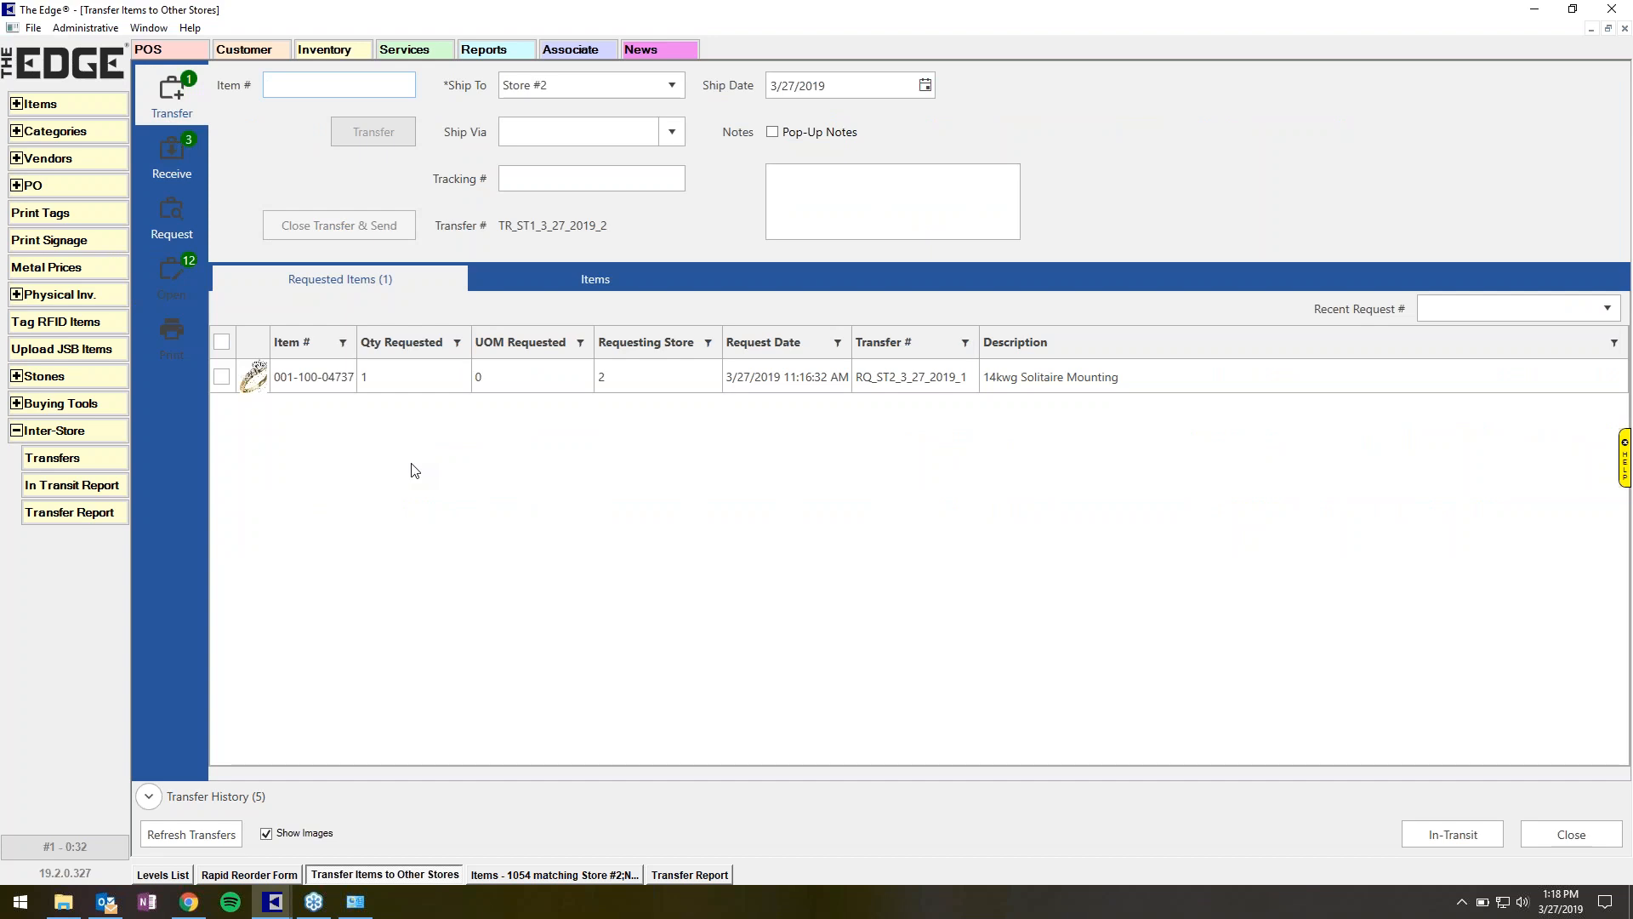
left_click(345, 379)
double_click(346, 383)
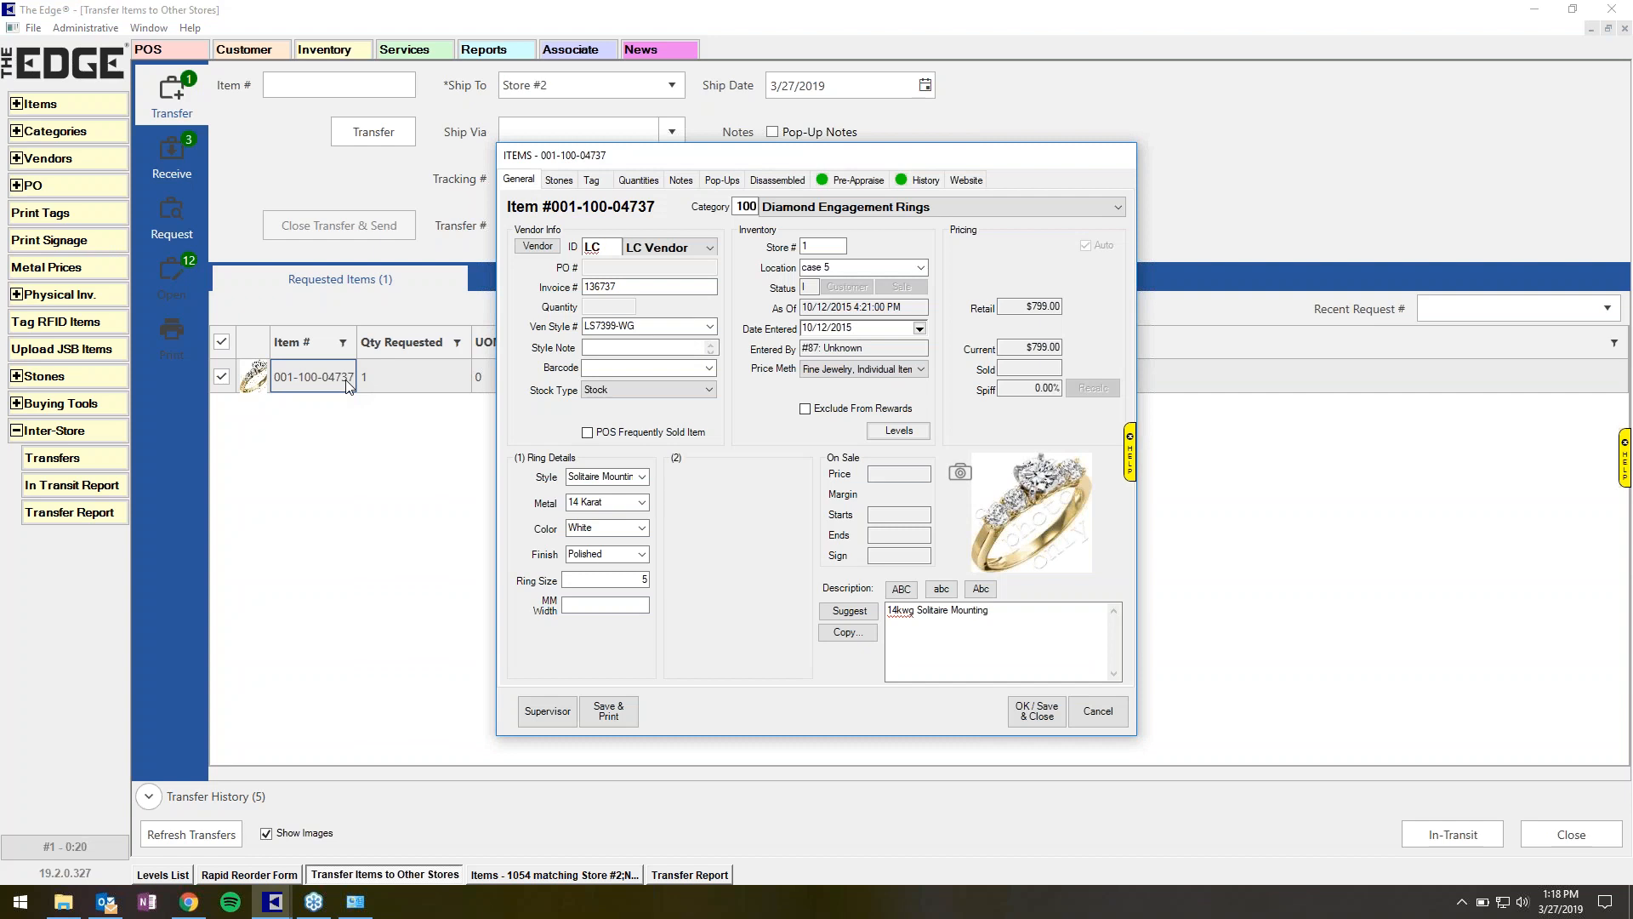
left_click(1099, 712)
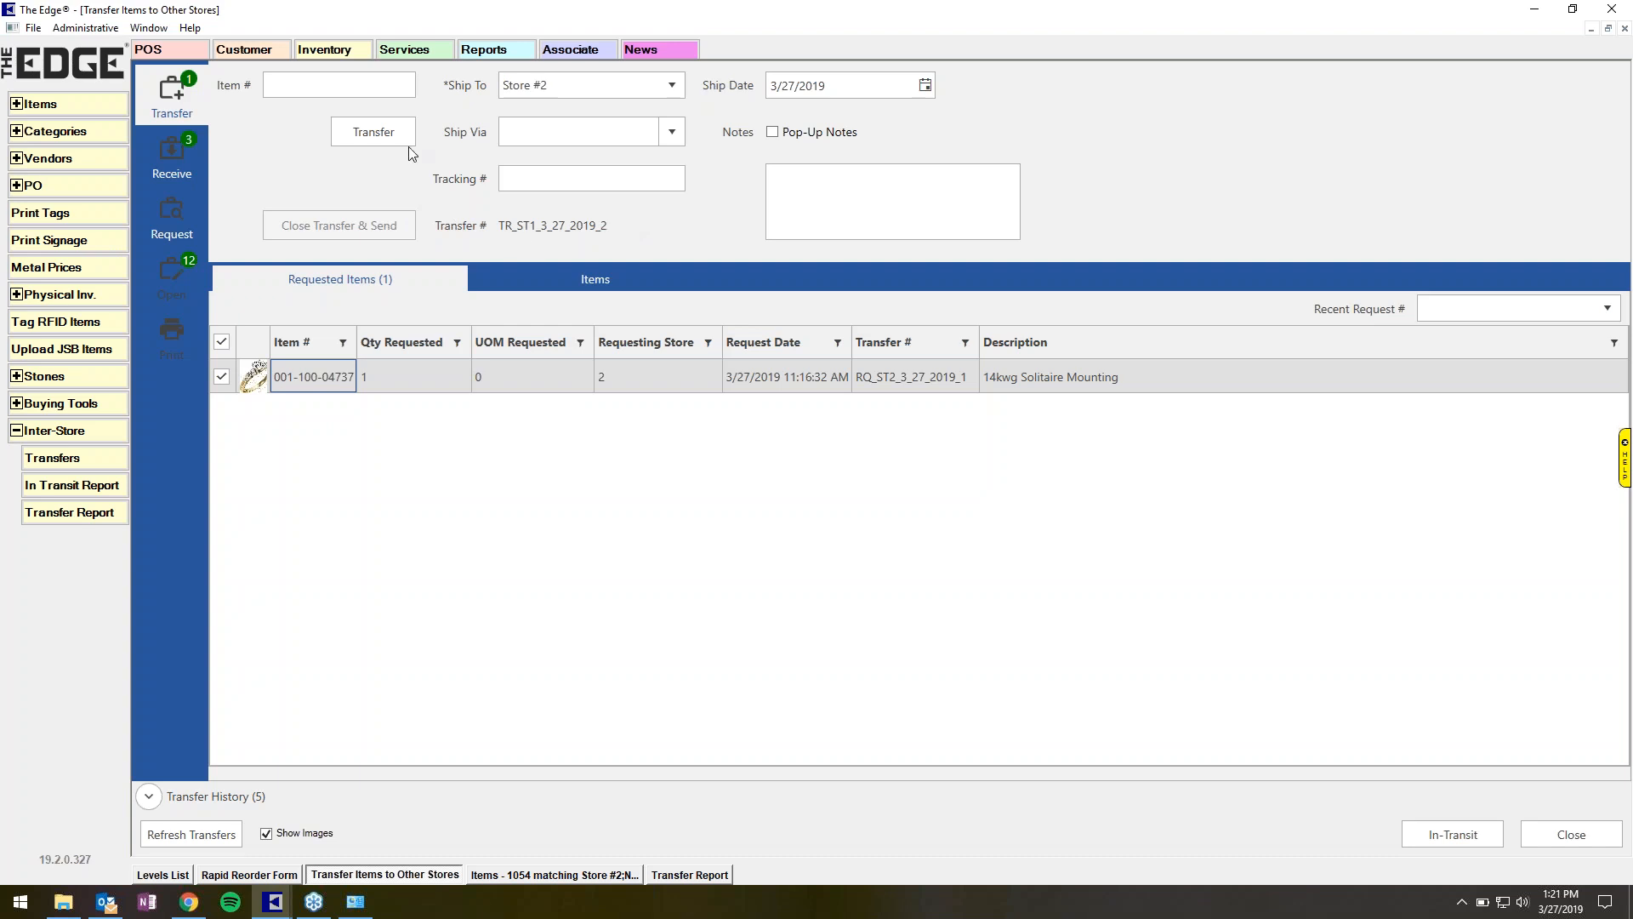
Transfer the requested item, identifying yourself with the associate ID to authorize shipping.
left_click(370, 142)
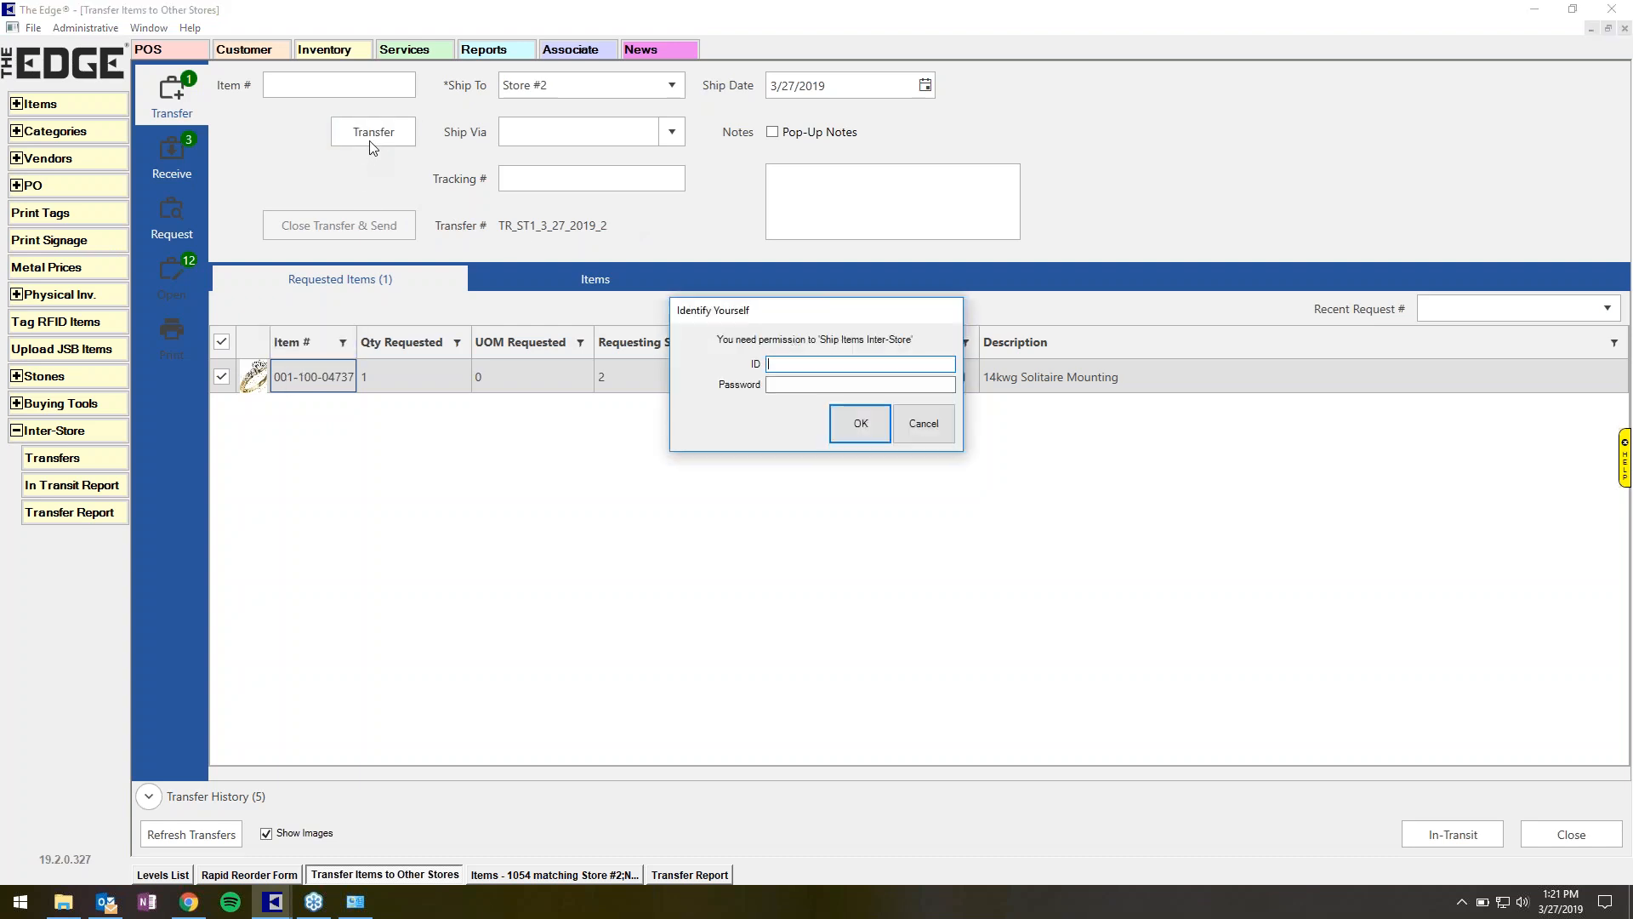
type("1")
key("Tab")
type("1")
left_click(860, 423)
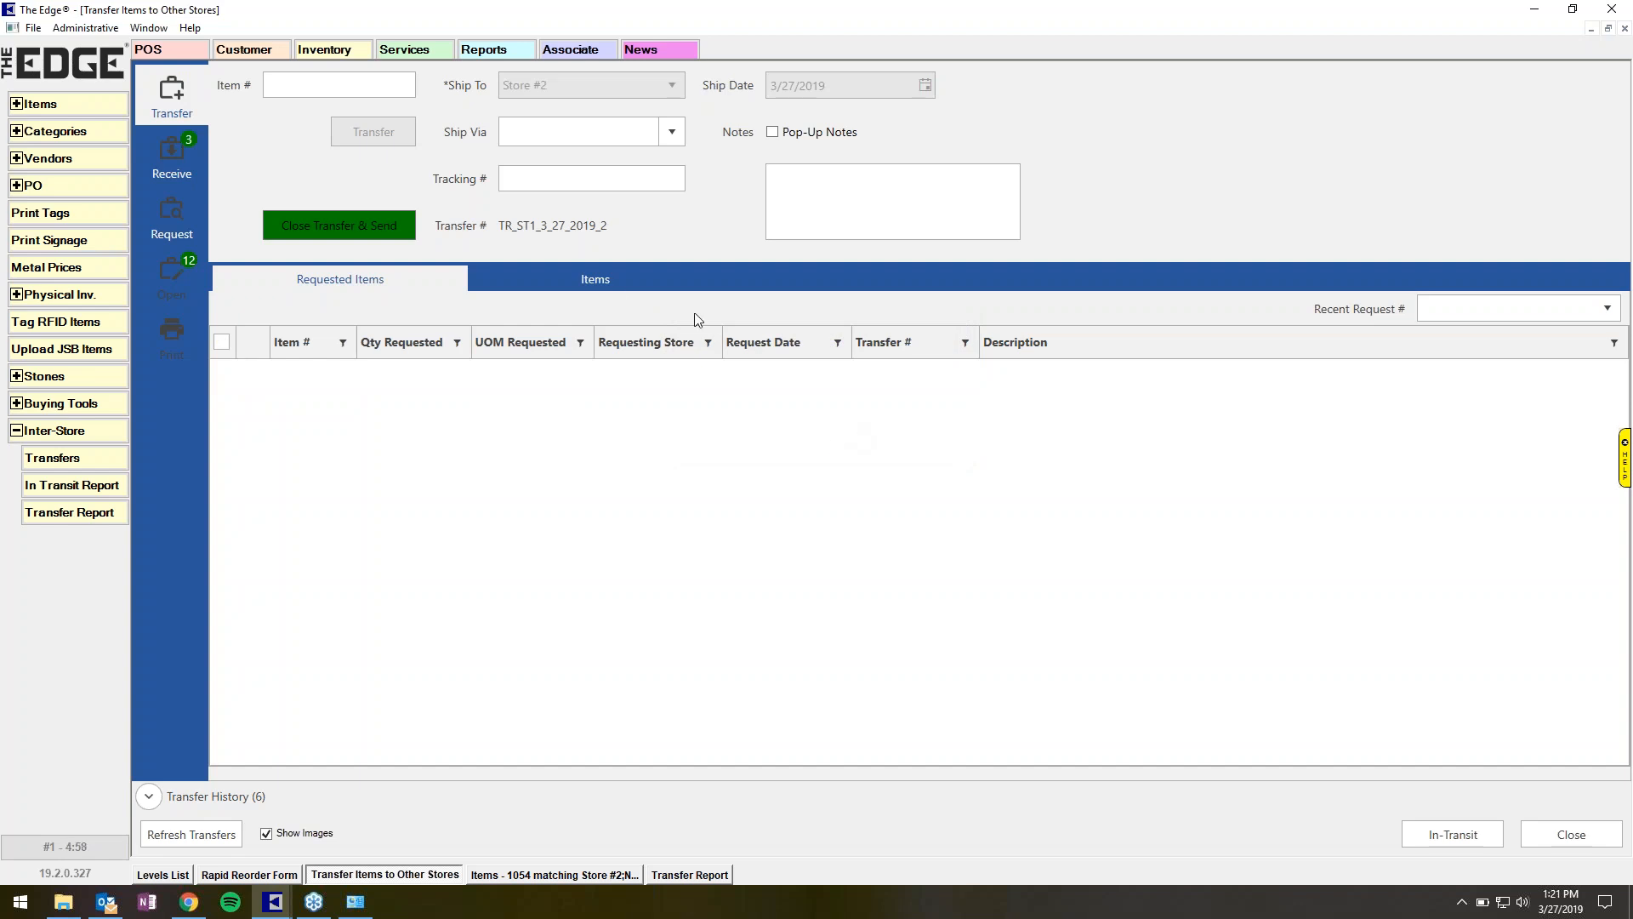
left_click(614, 278)
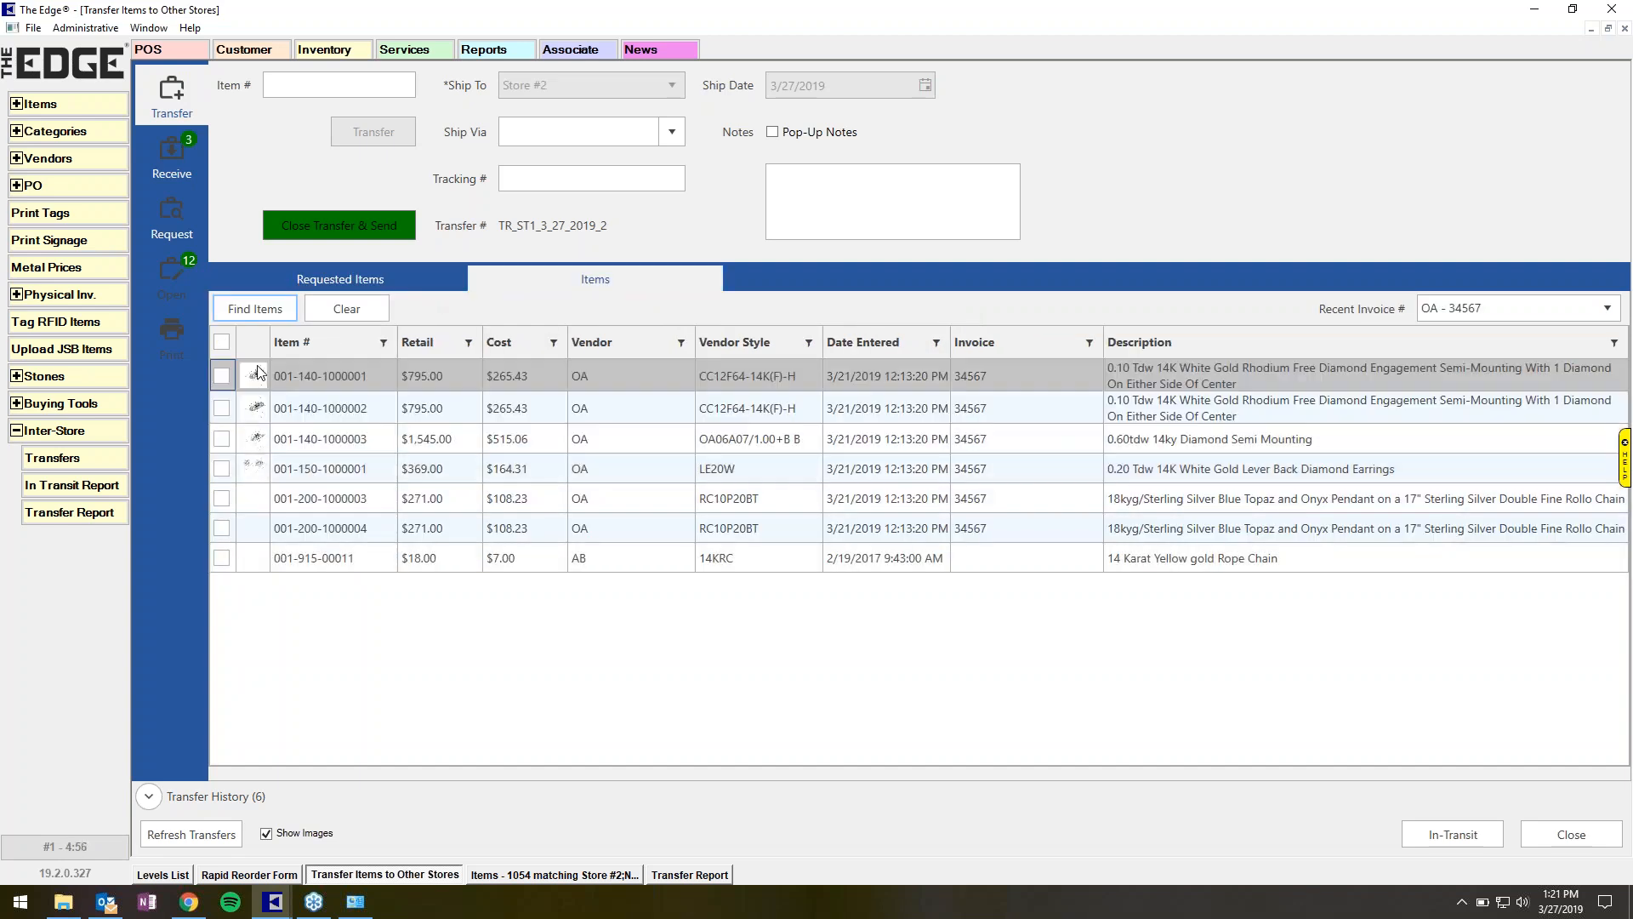
left_click(284, 84)
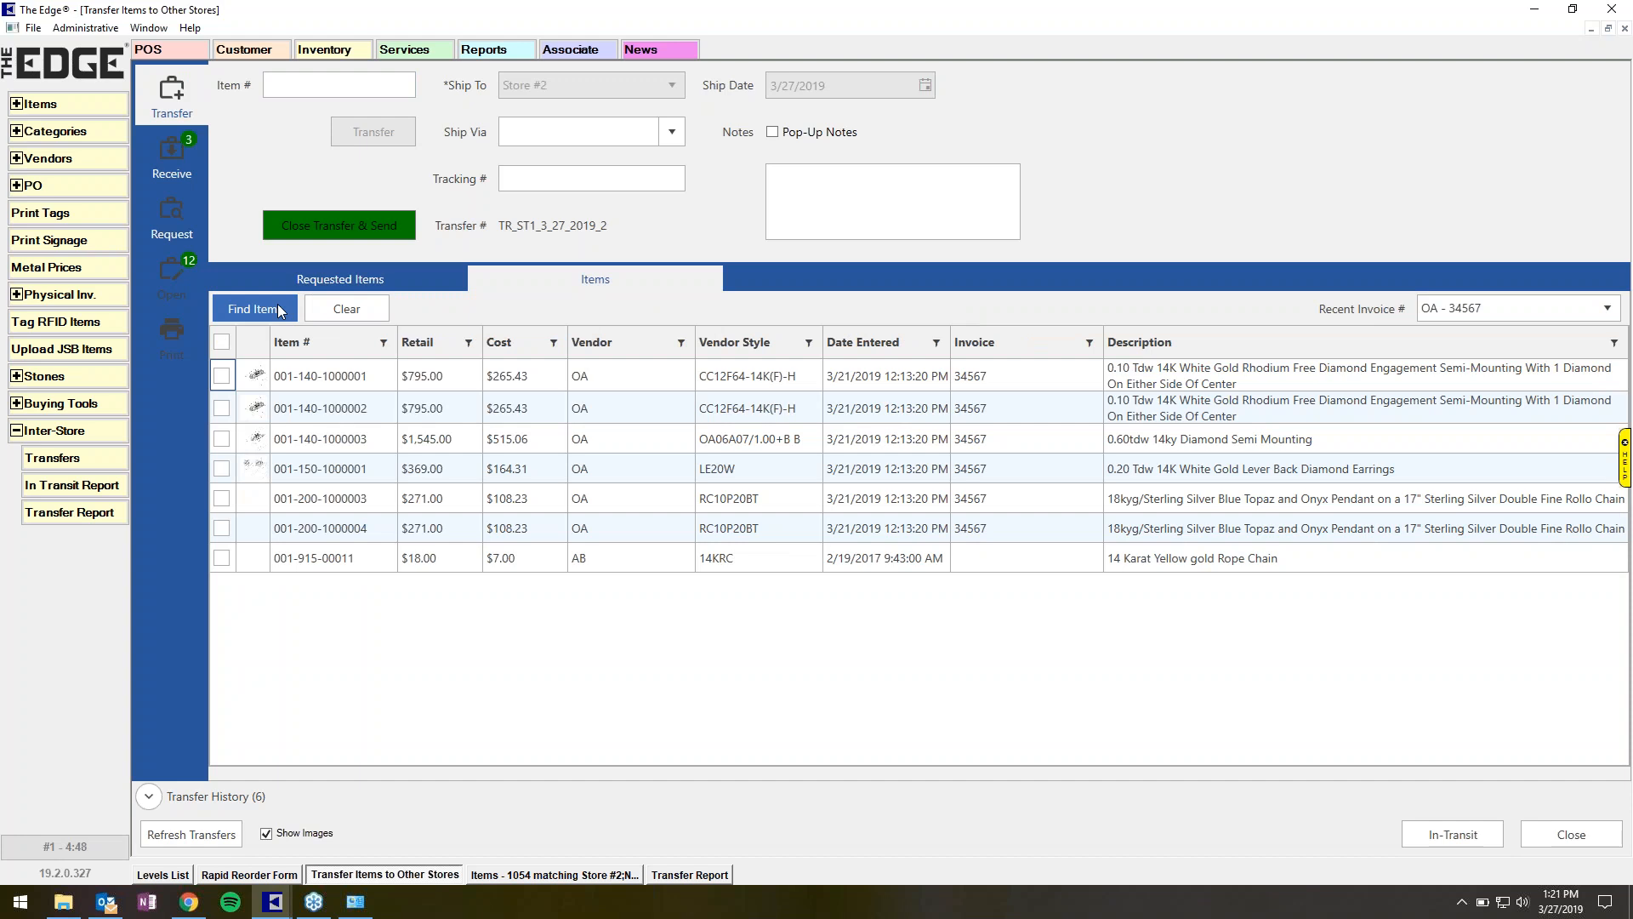
left_click(219, 469)
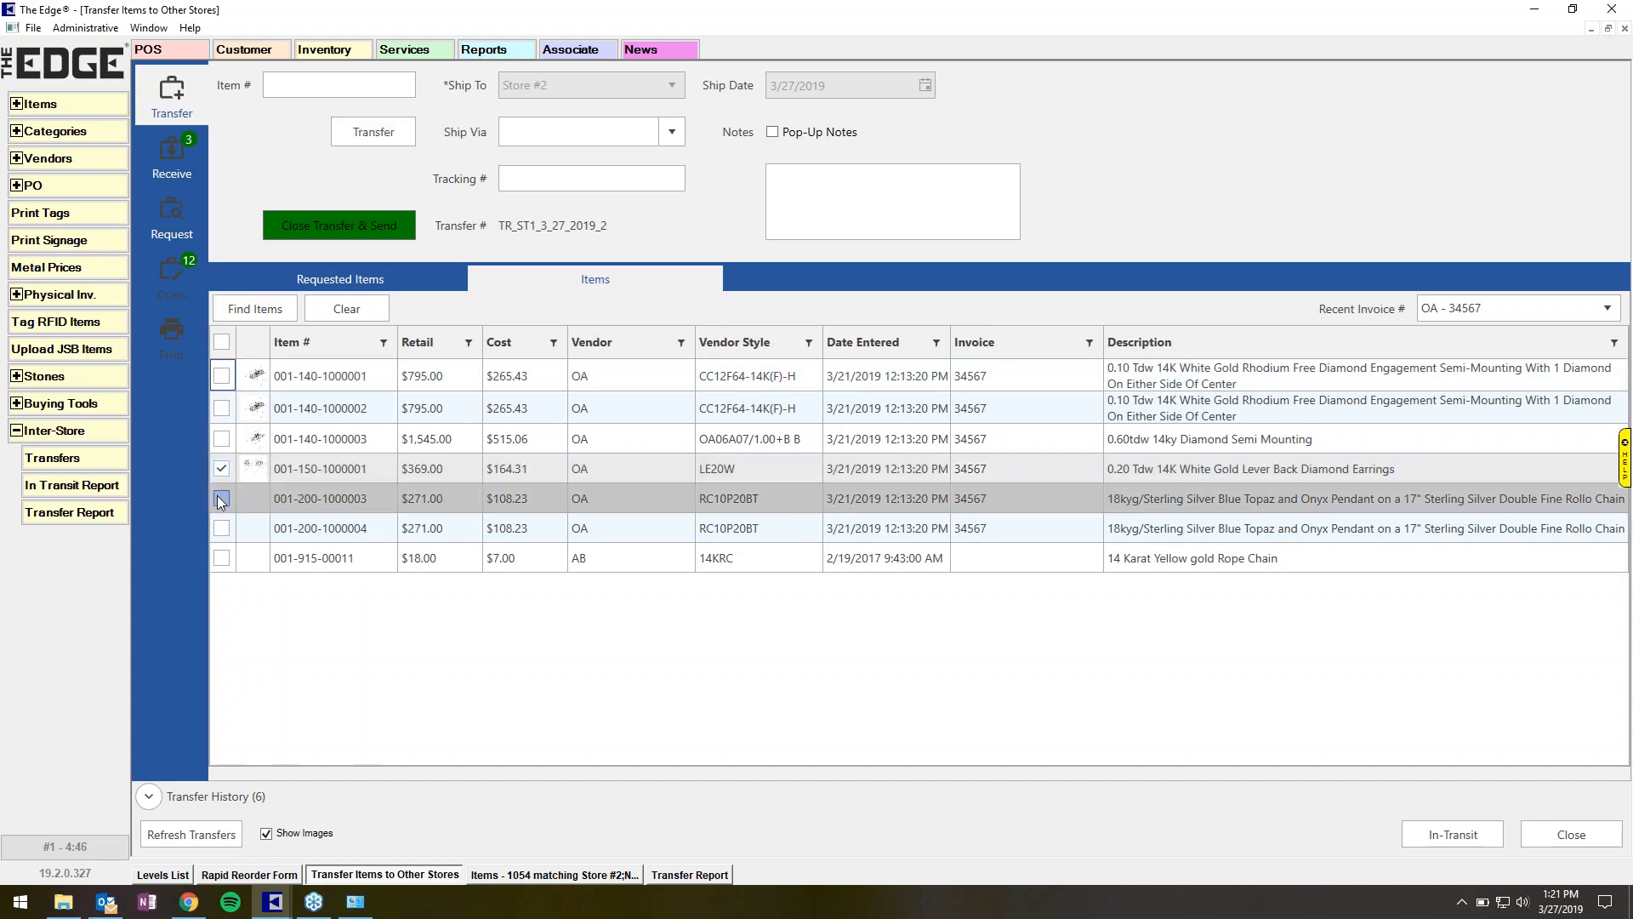
left_click(219, 497)
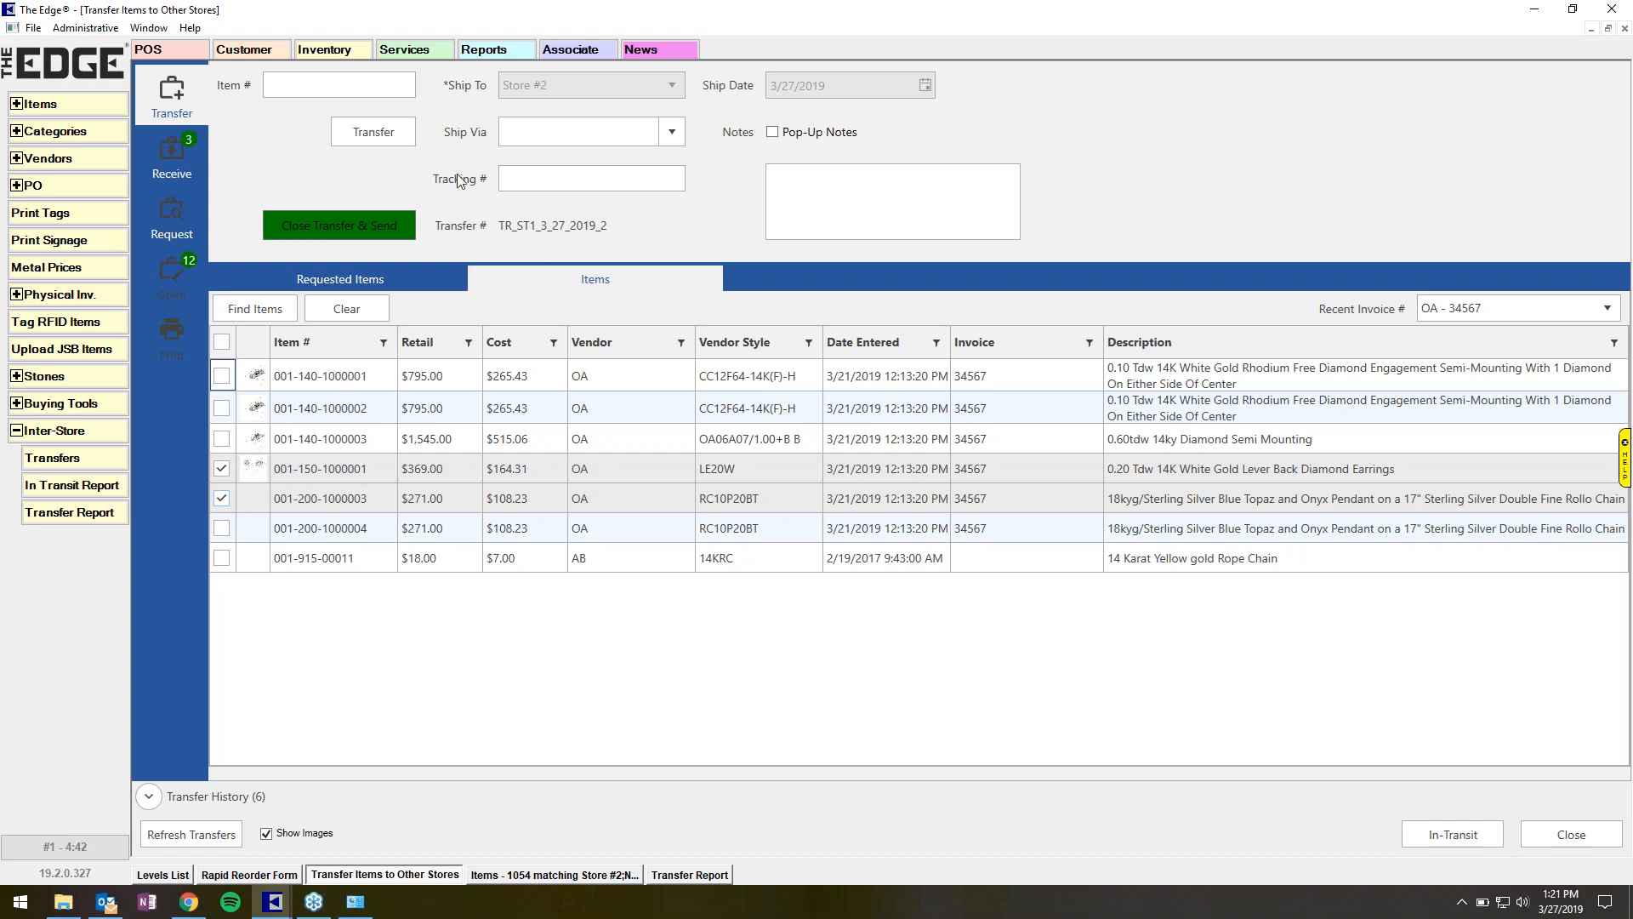
left_click(400, 133)
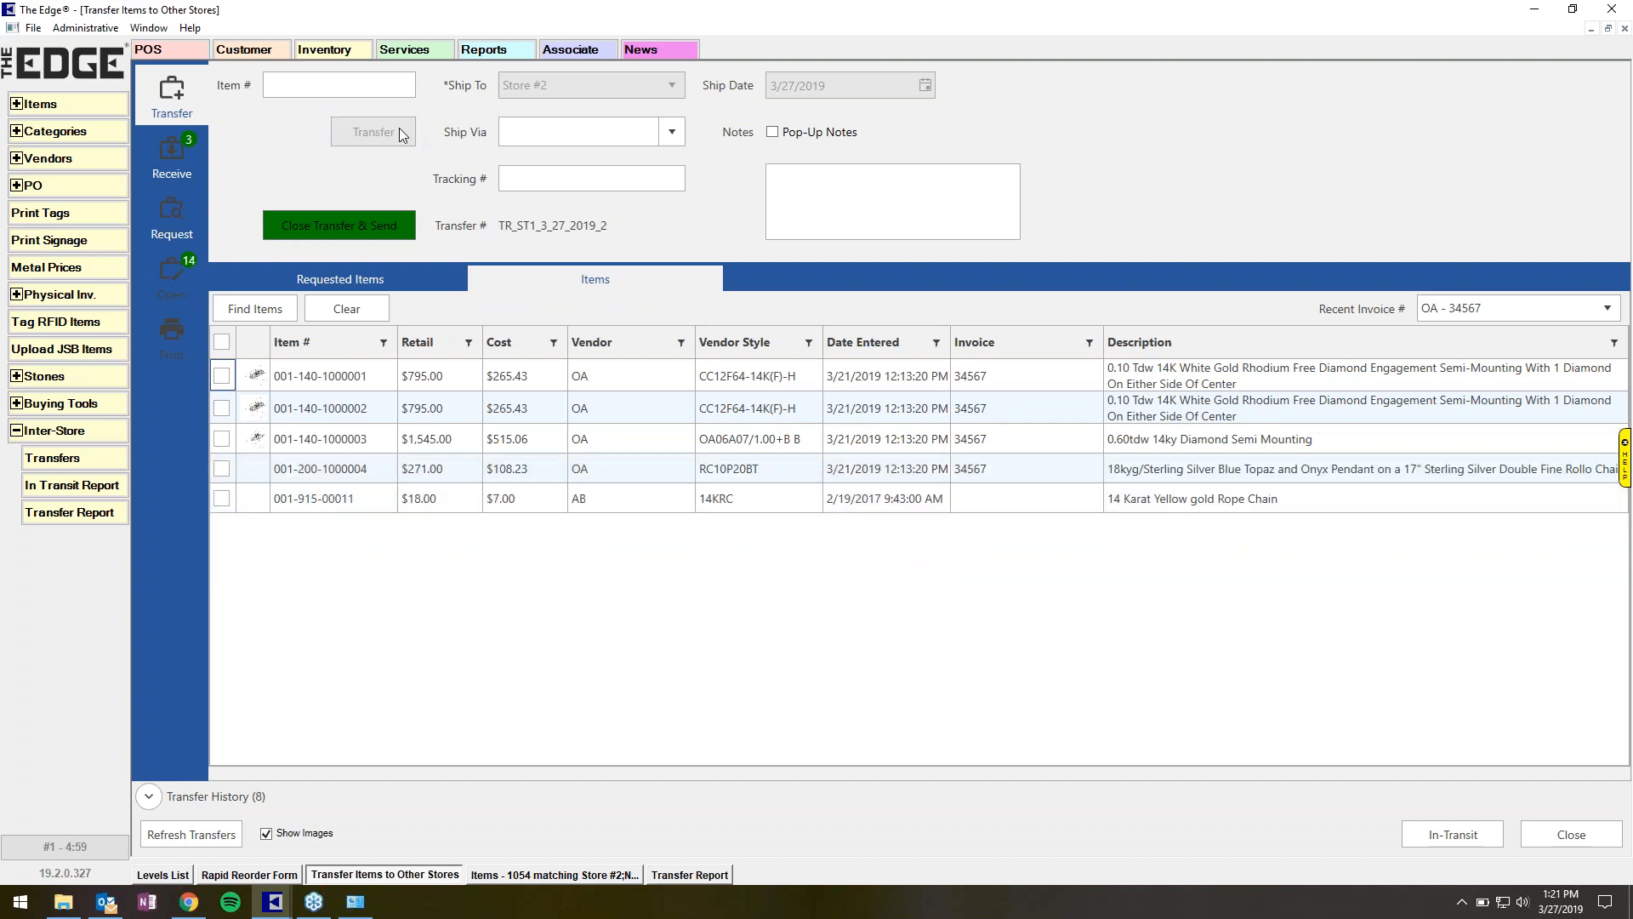
left_click(337, 226)
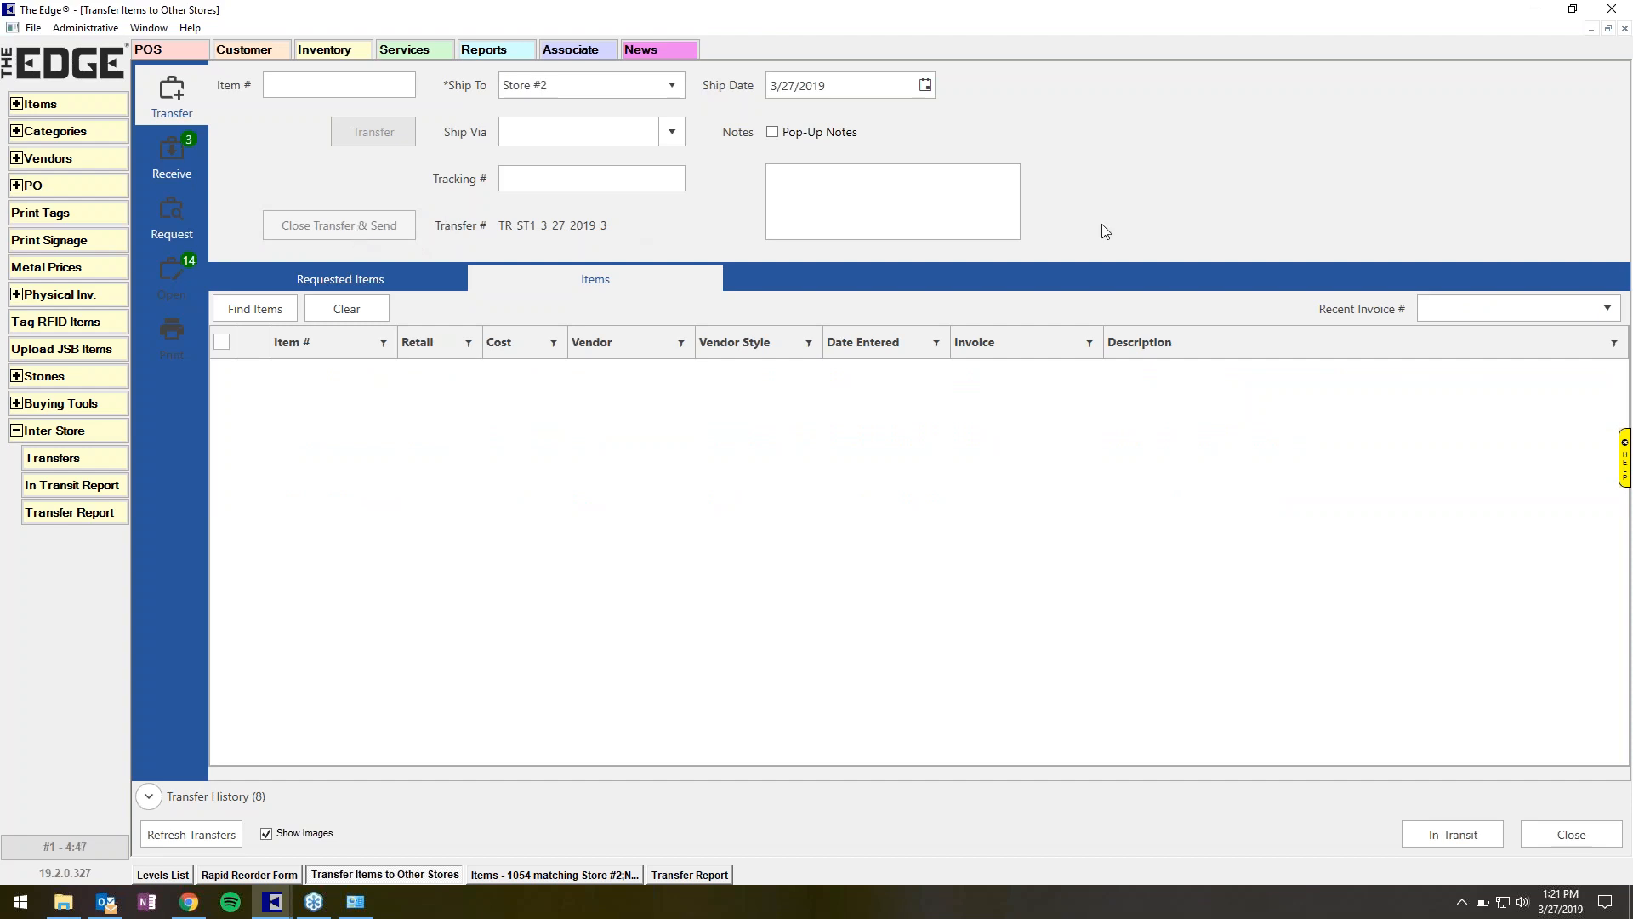
left_click(854, 200)
left_click(168, 281)
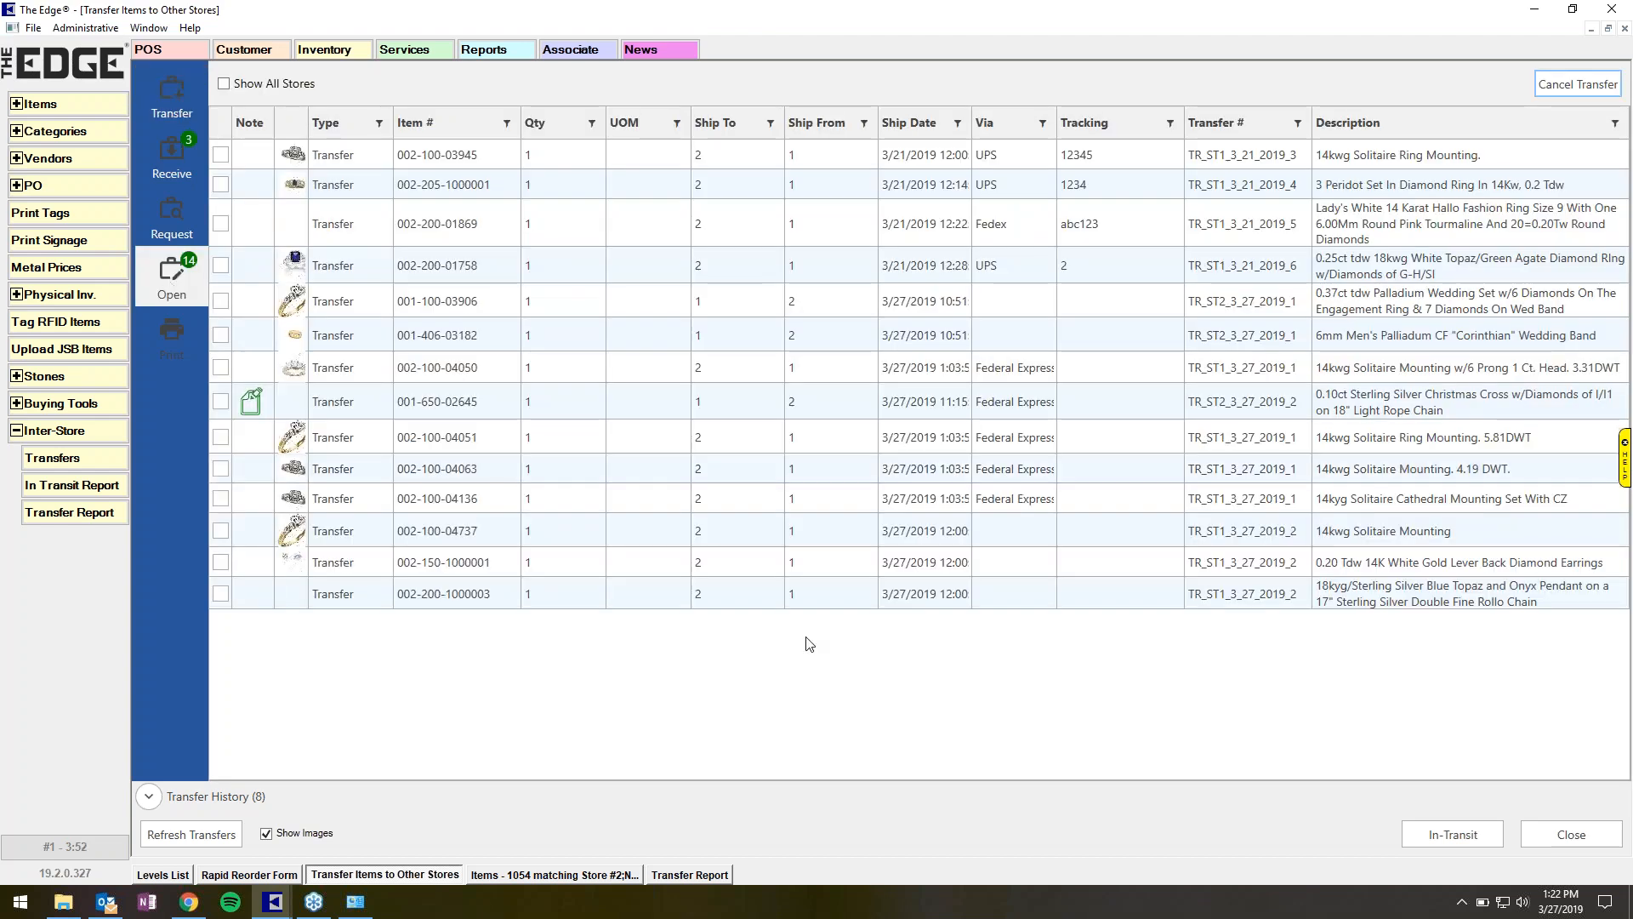
left_click(712, 160)
double_click(712, 164)
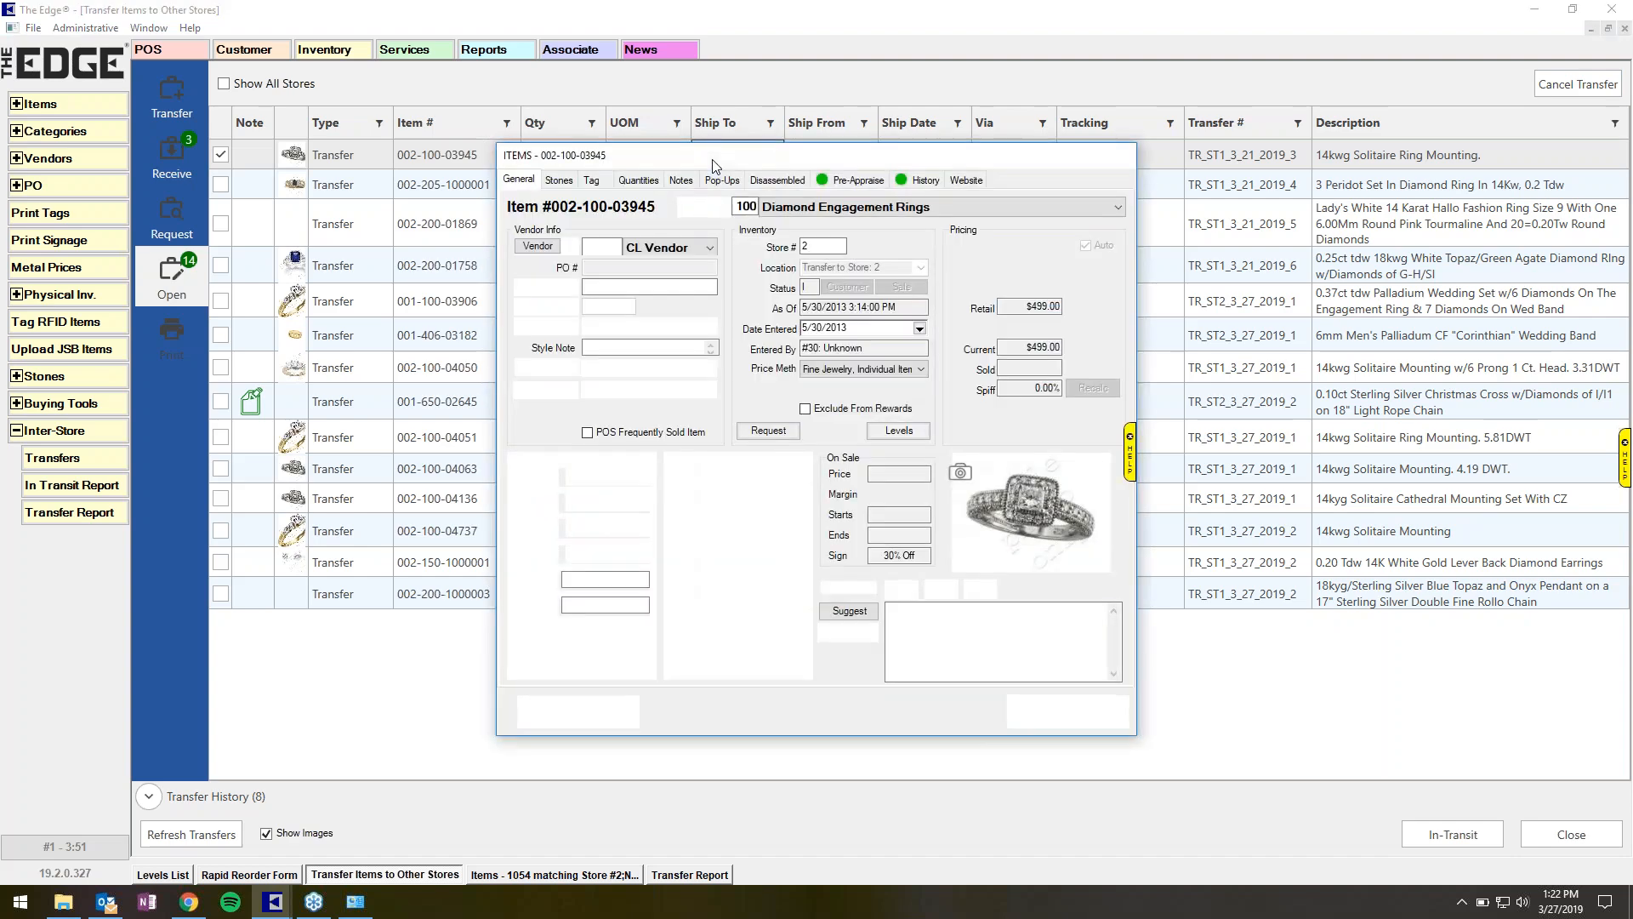
left_click(932, 179)
scroll(1135, 381, "down", 3)
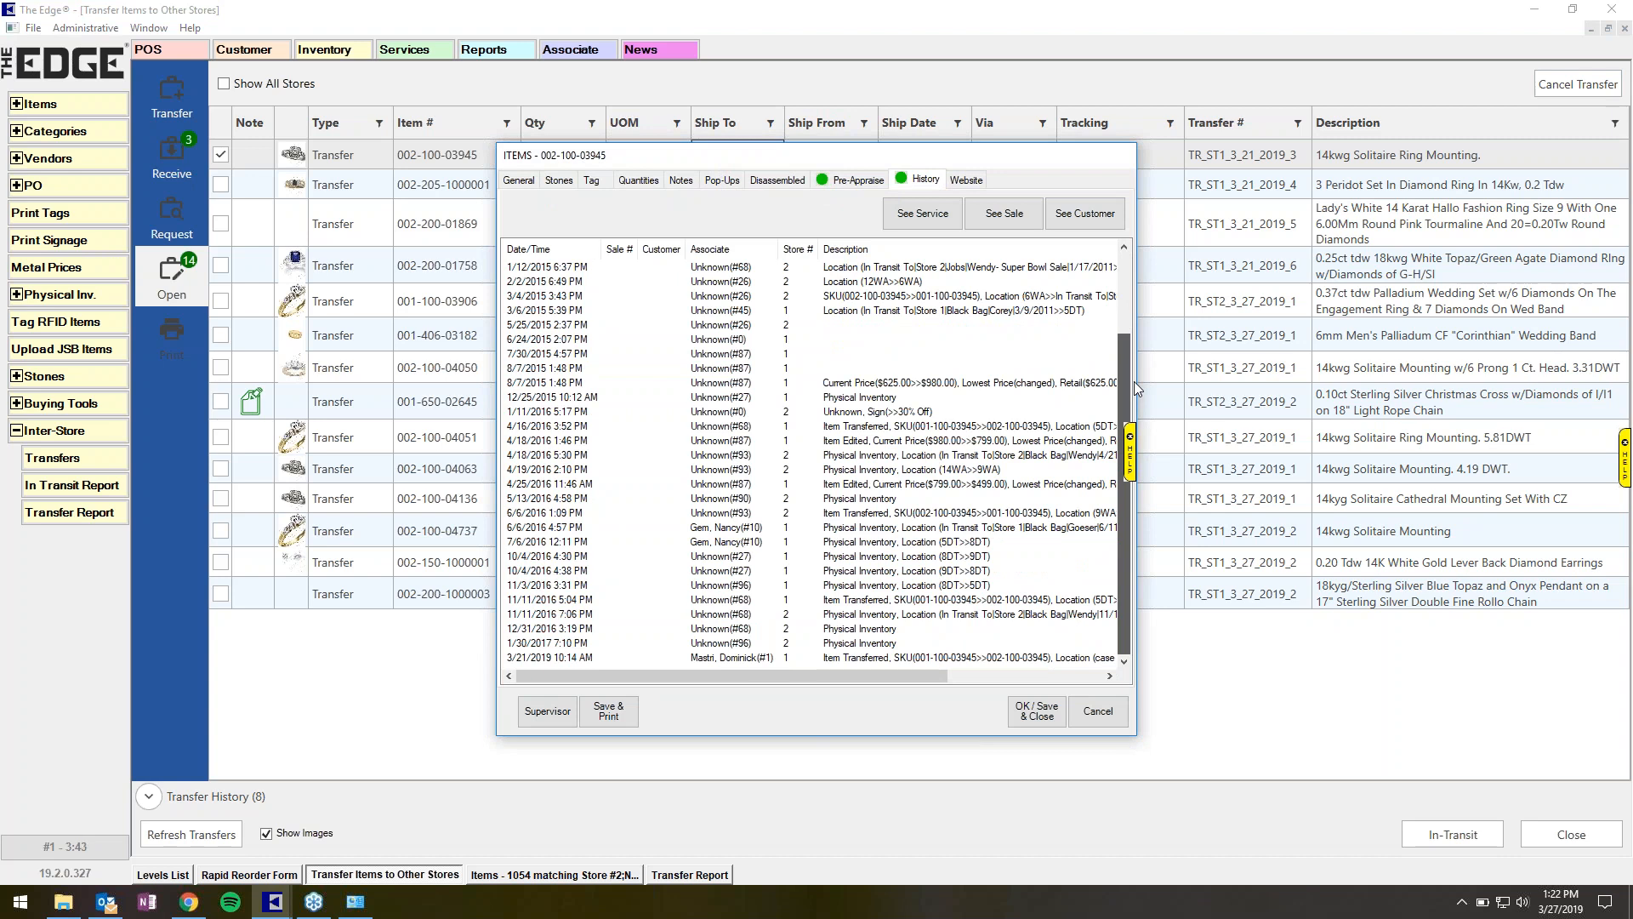
scroll(1134, 353, "up", 2)
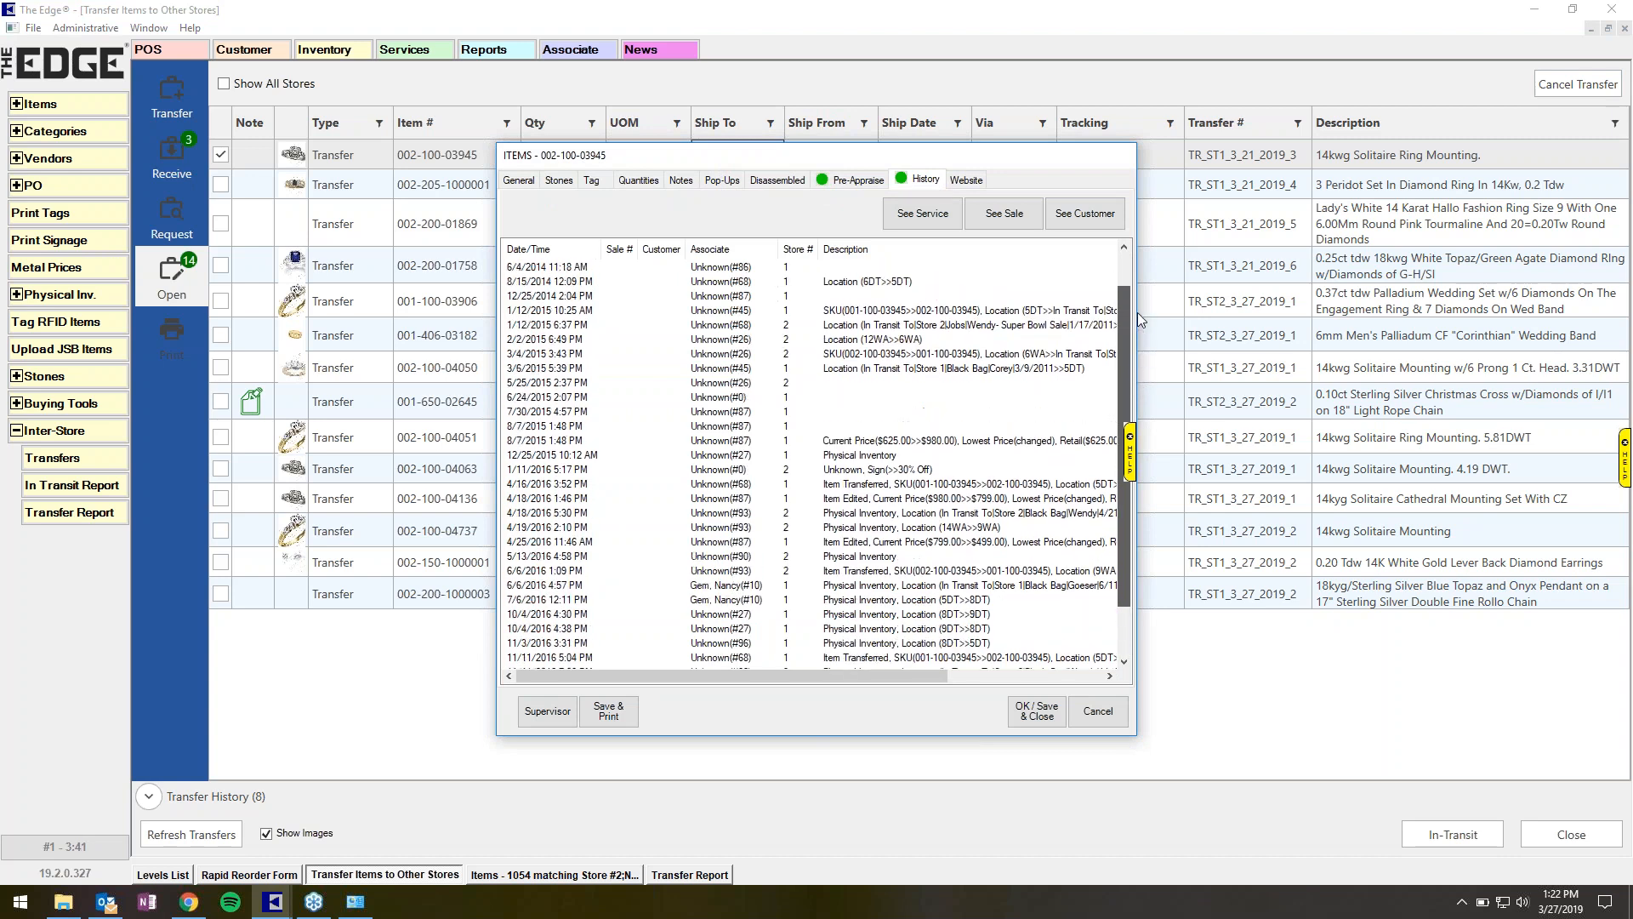
scroll(1137, 391, "down", 2)
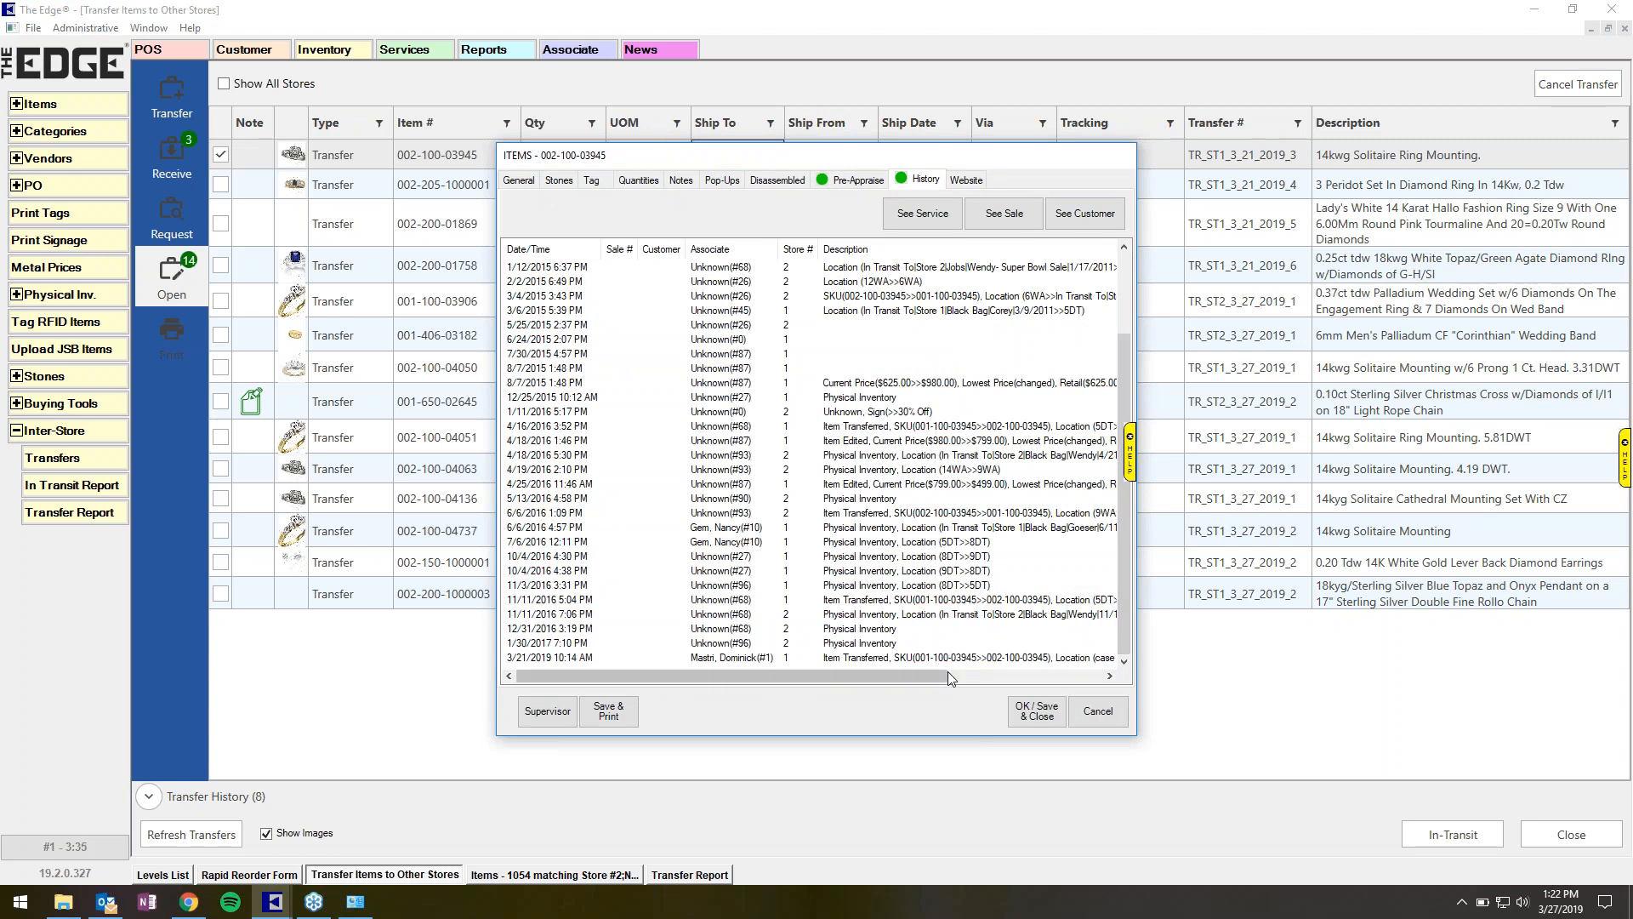
left_click(520, 182)
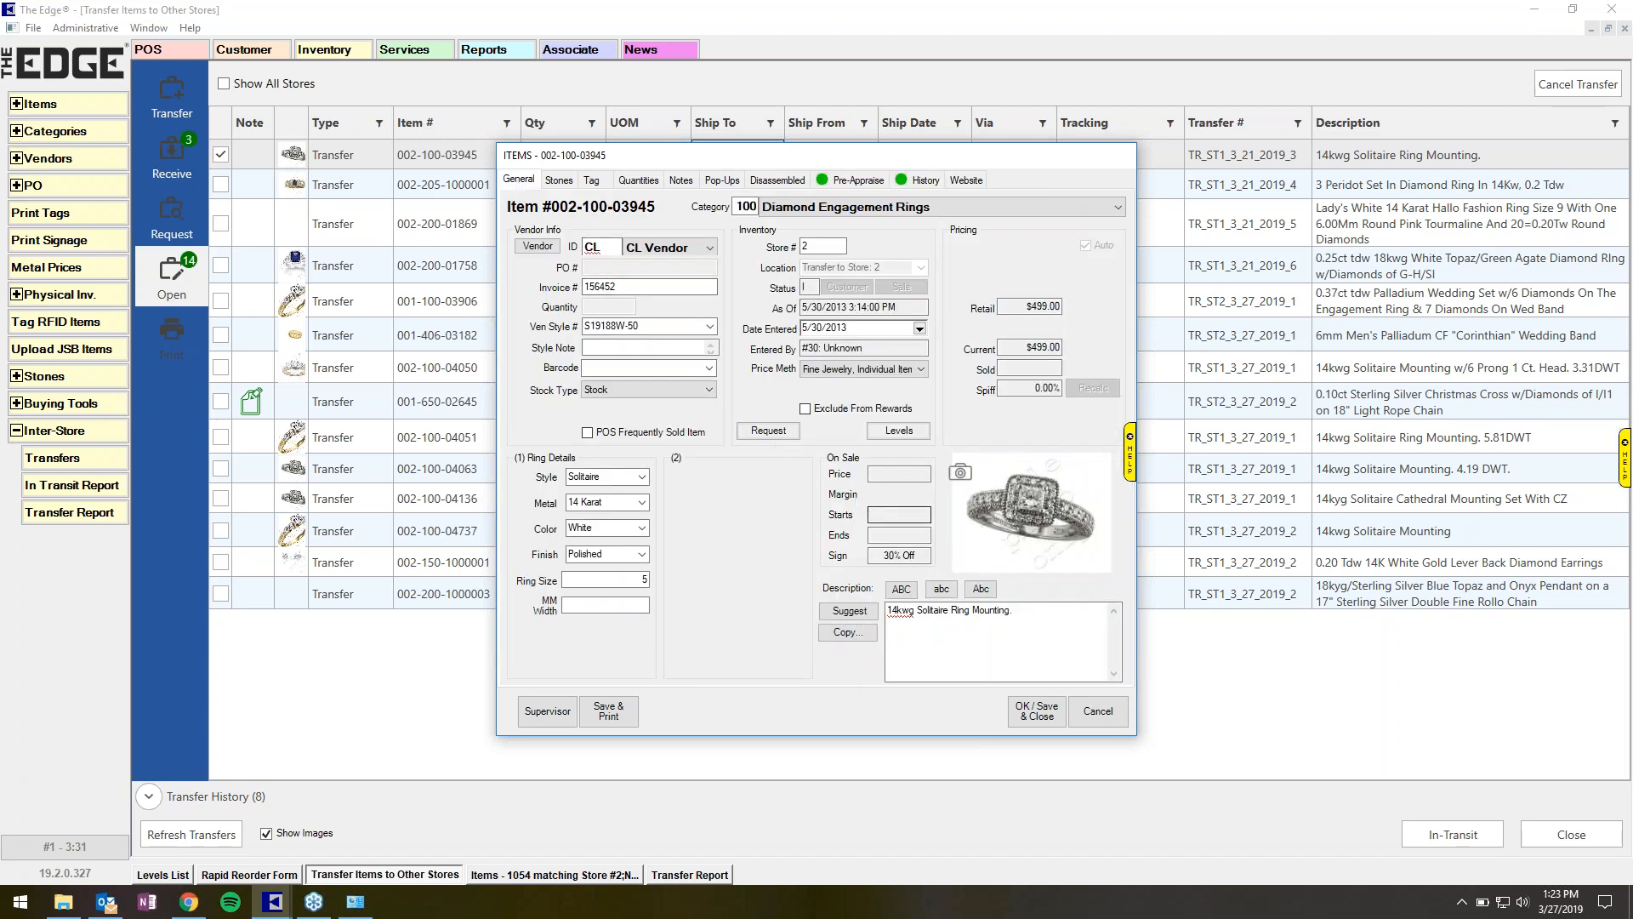
left_click(770, 430)
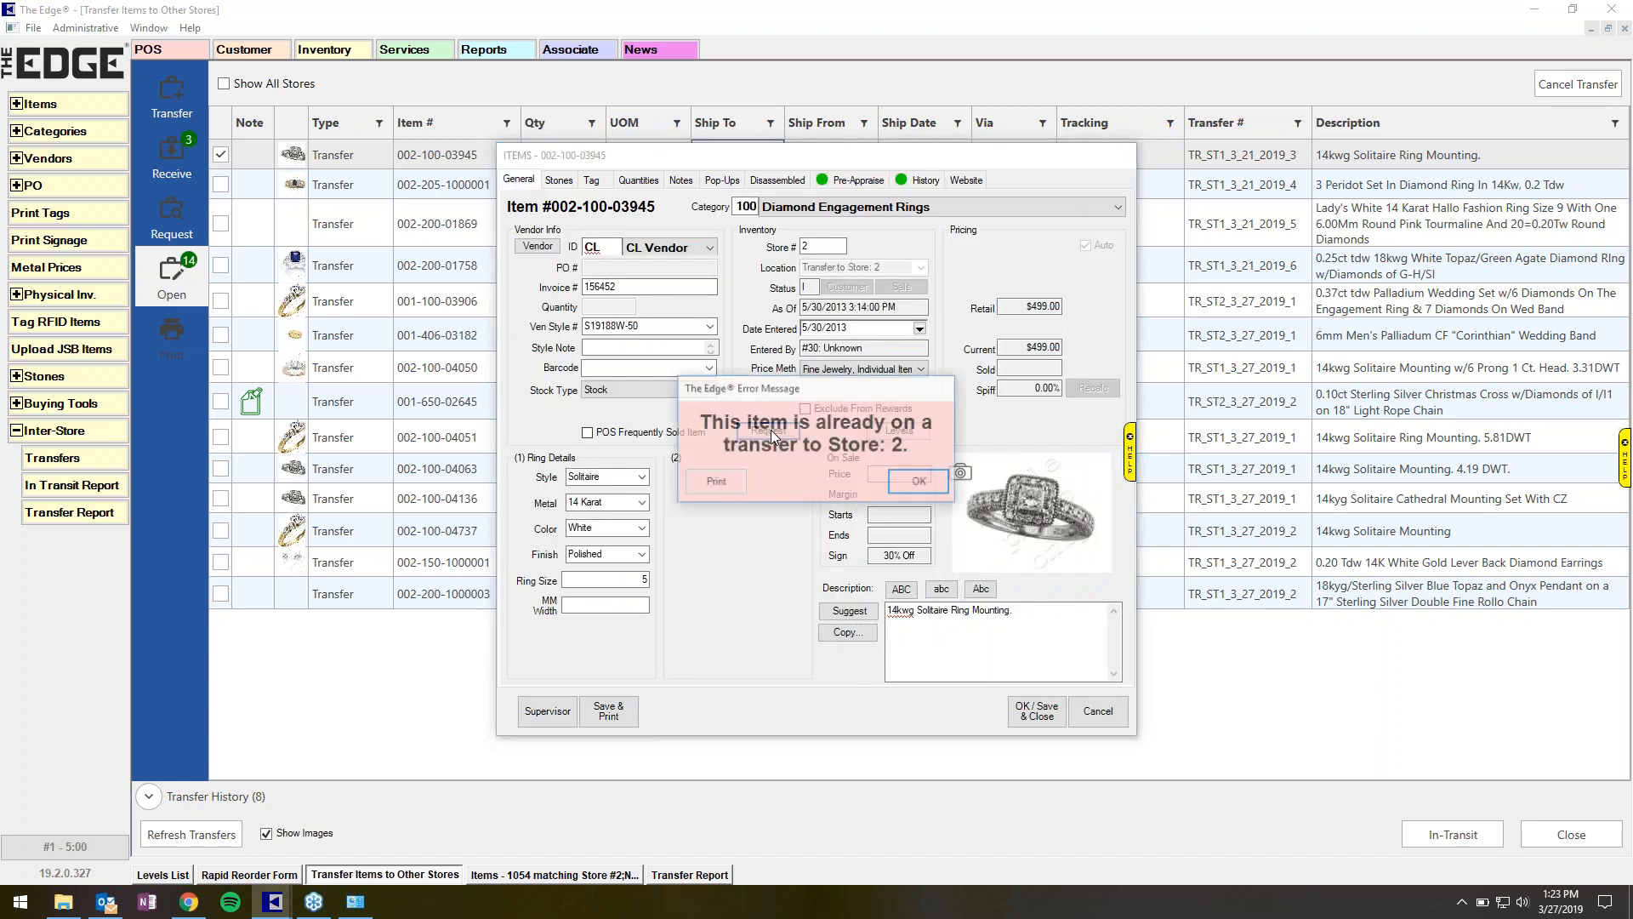
left_click(923, 483)
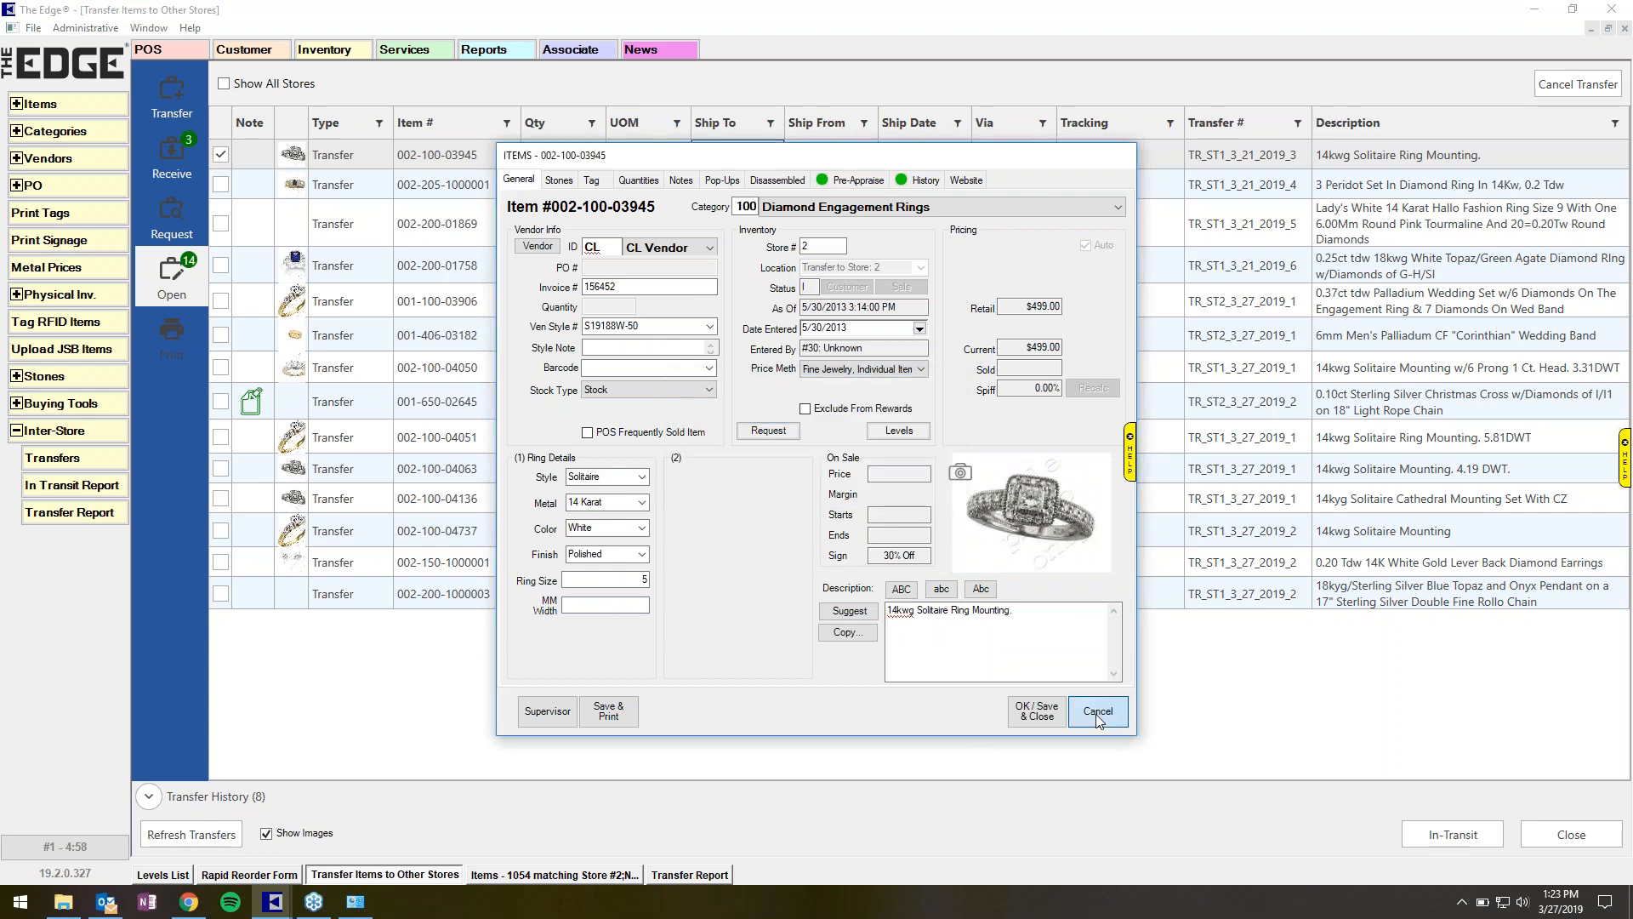
left_click(1098, 711)
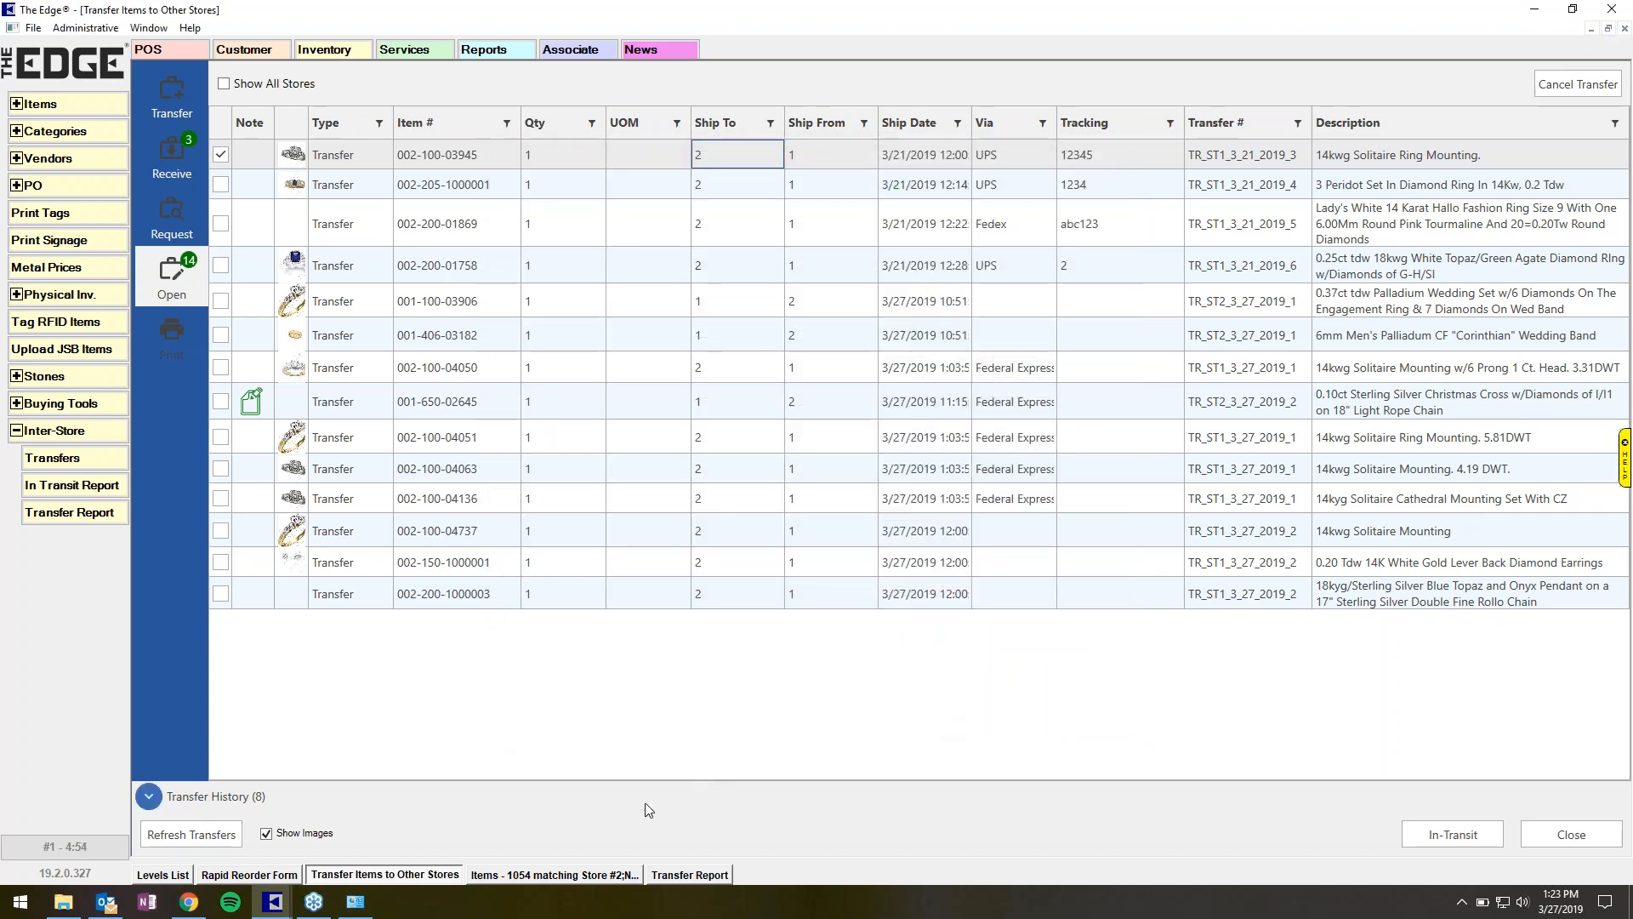
left_click(599, 880)
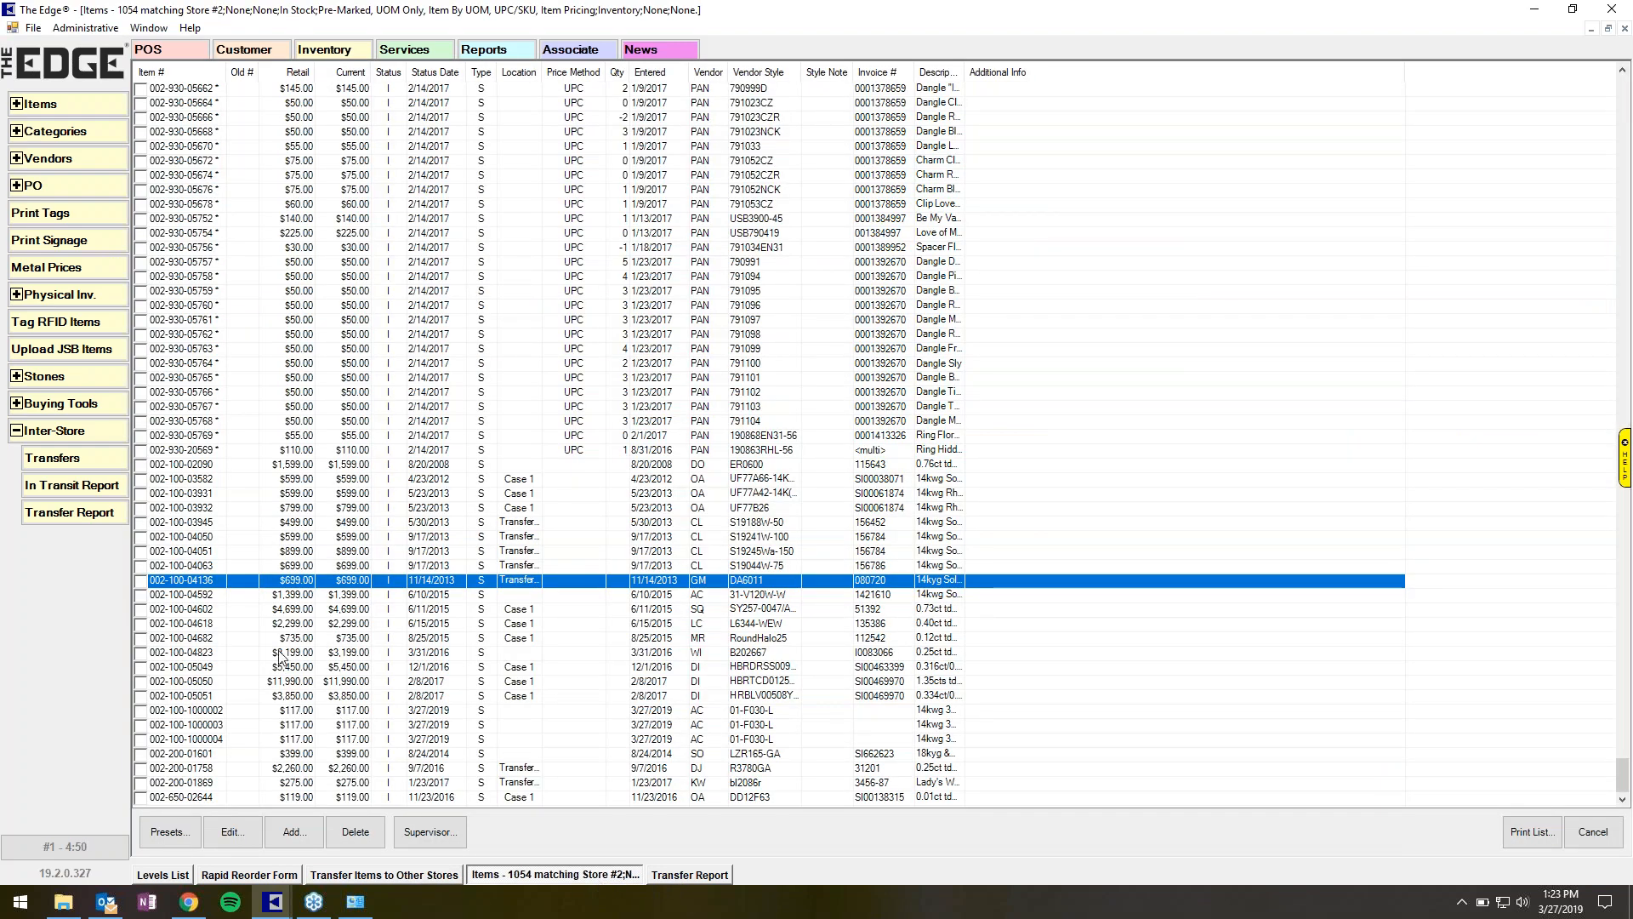
double_click(211, 582)
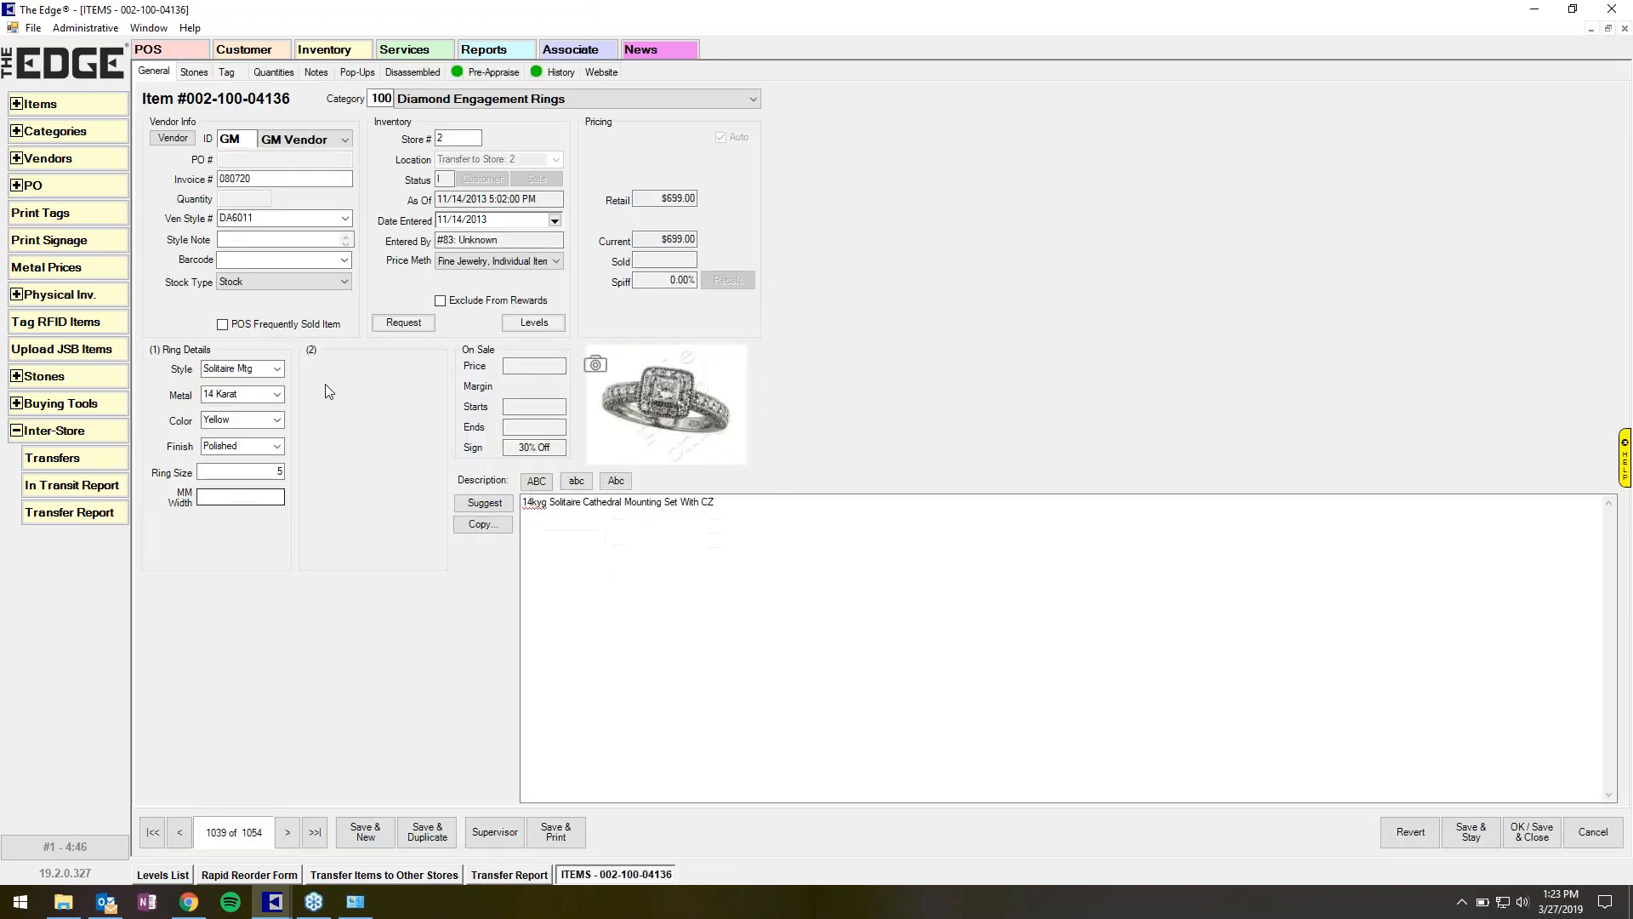
left_click(402, 327)
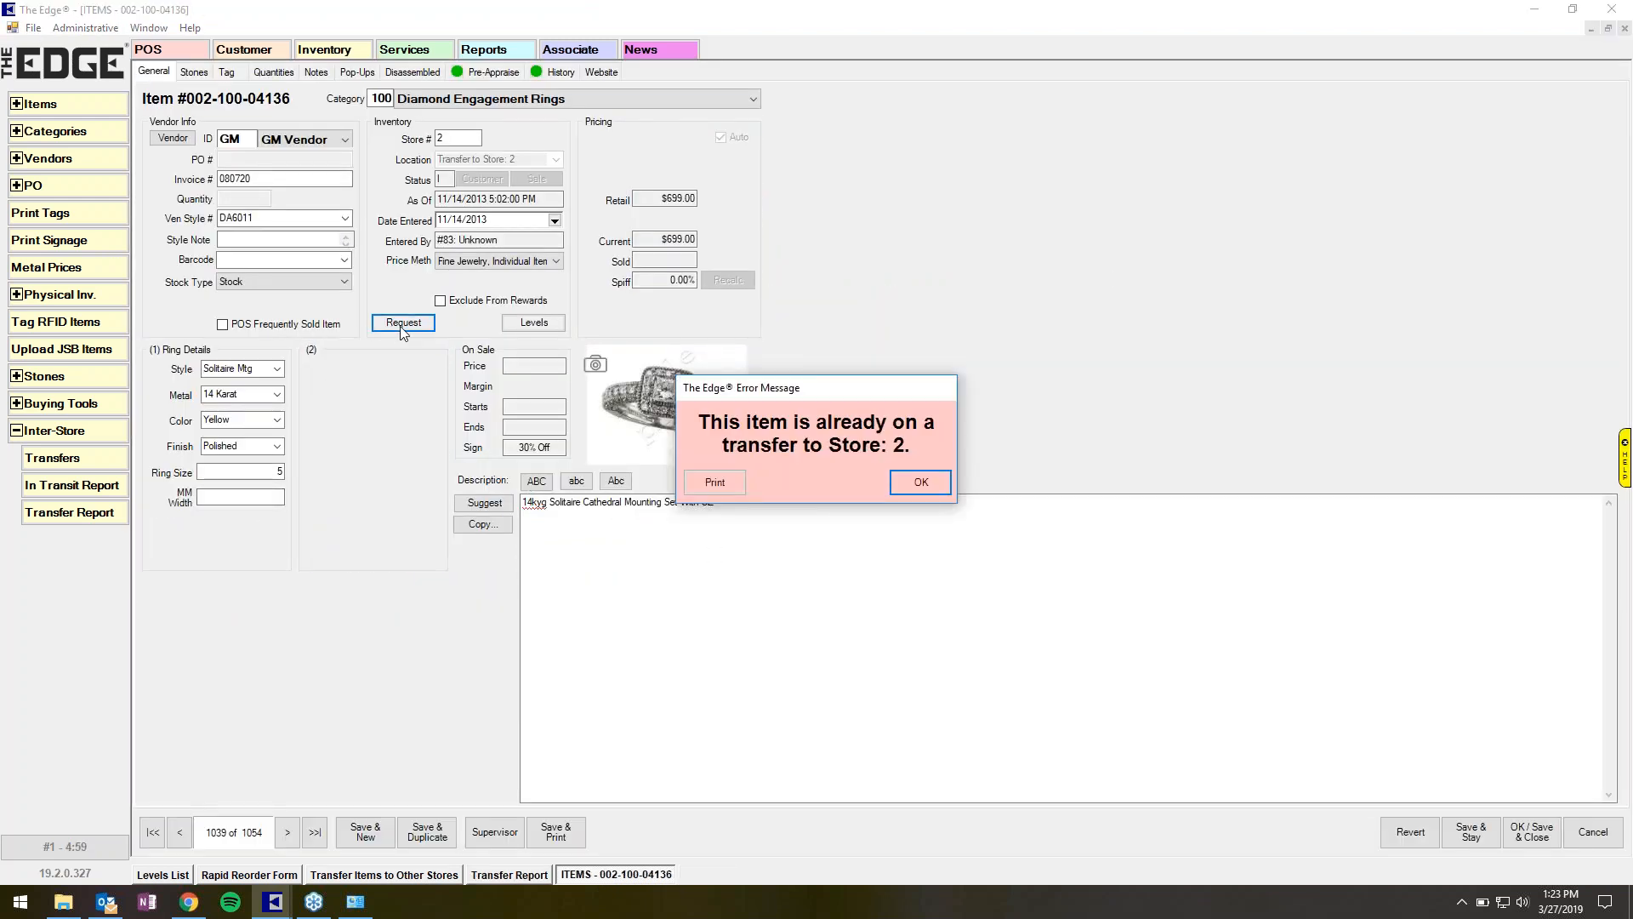
left_click(931, 484)
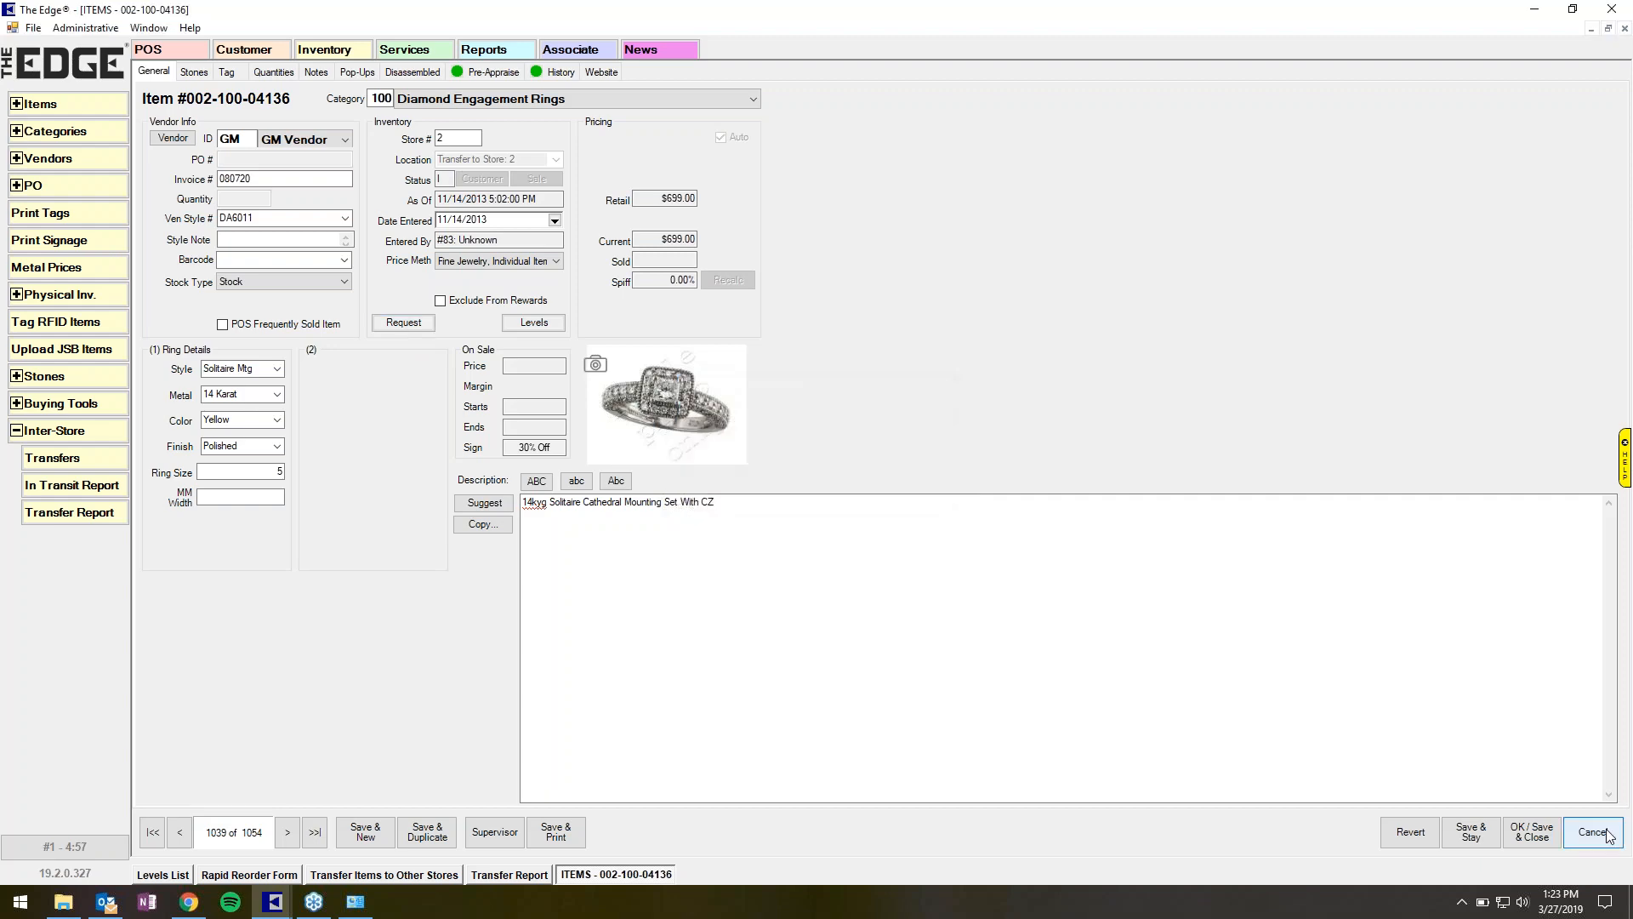
left_click(1593, 832)
left_click(513, 876)
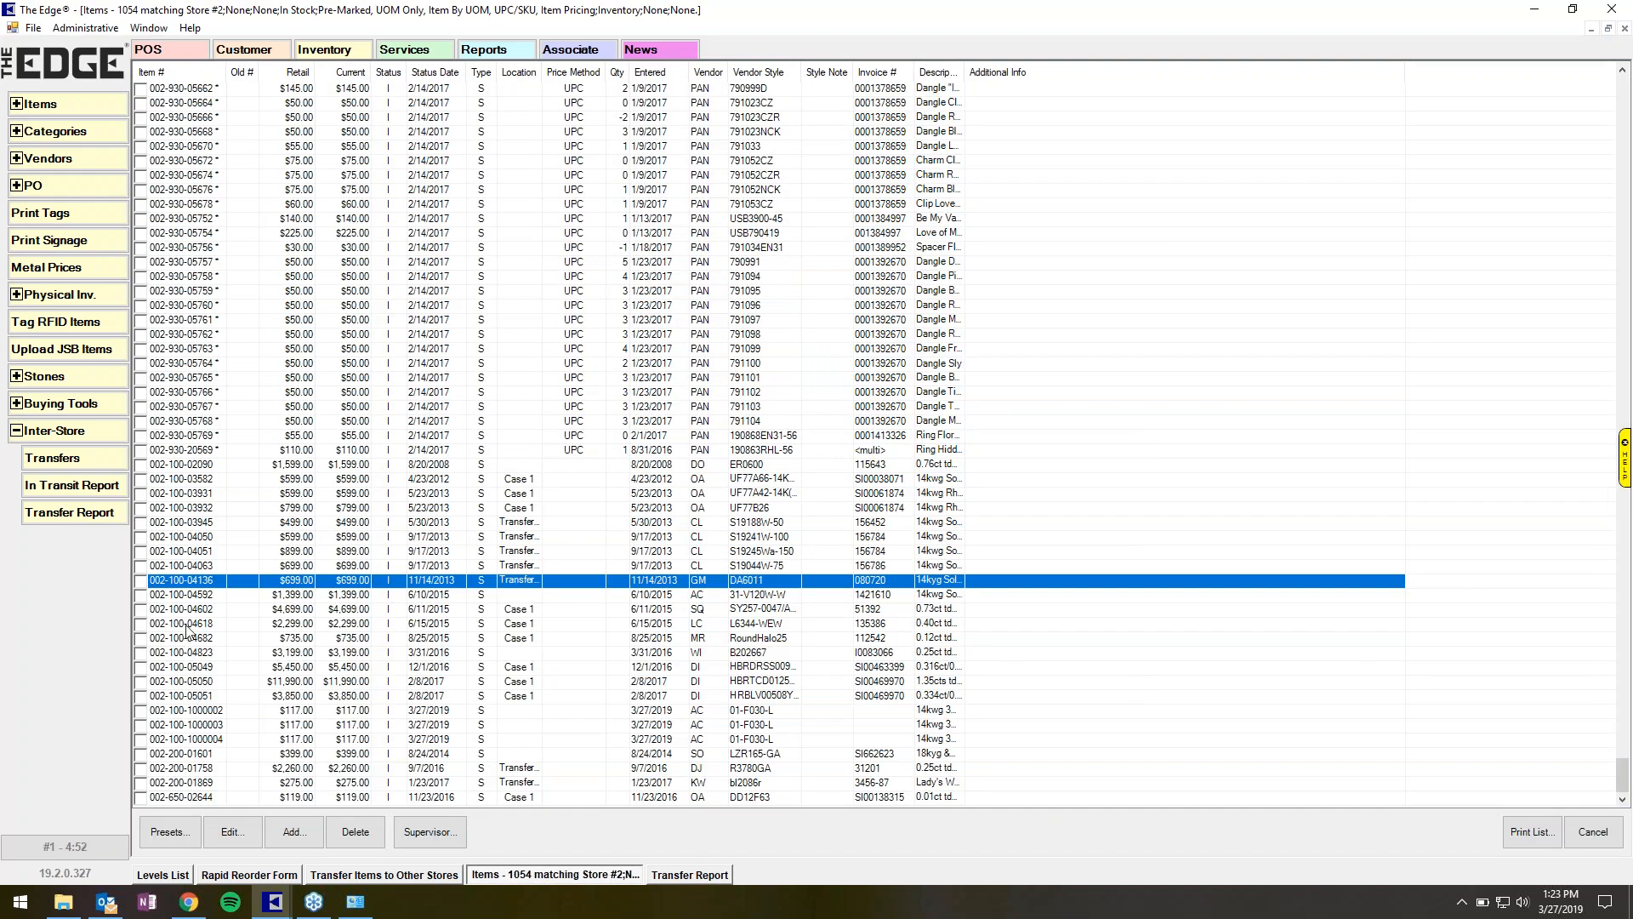
double_click(185, 624)
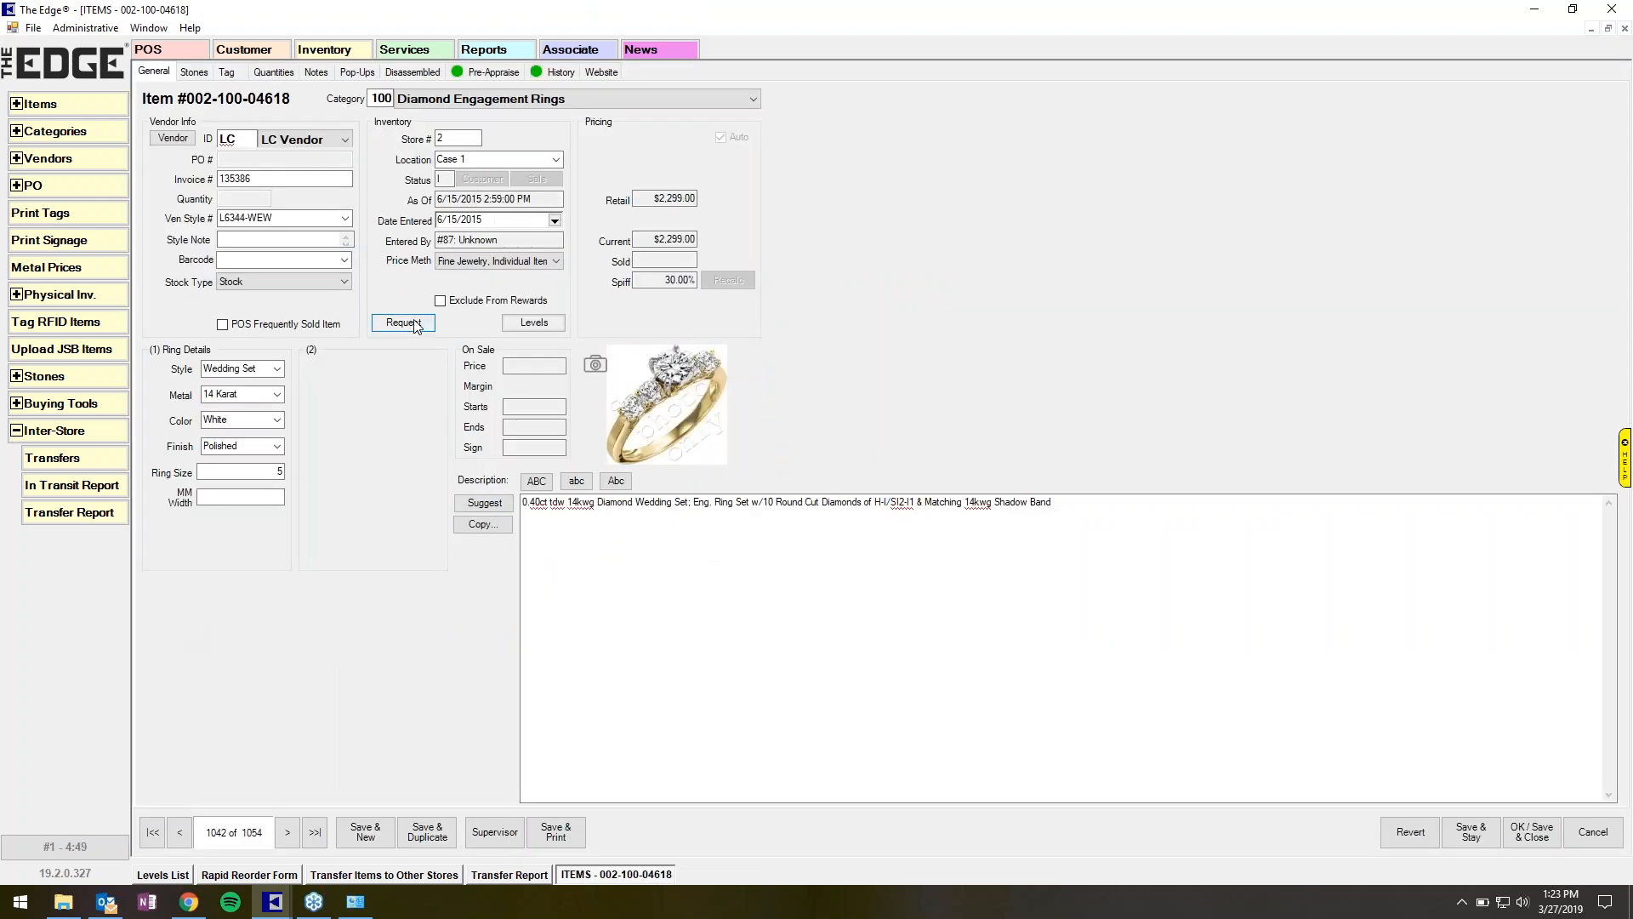
left_click(416, 325)
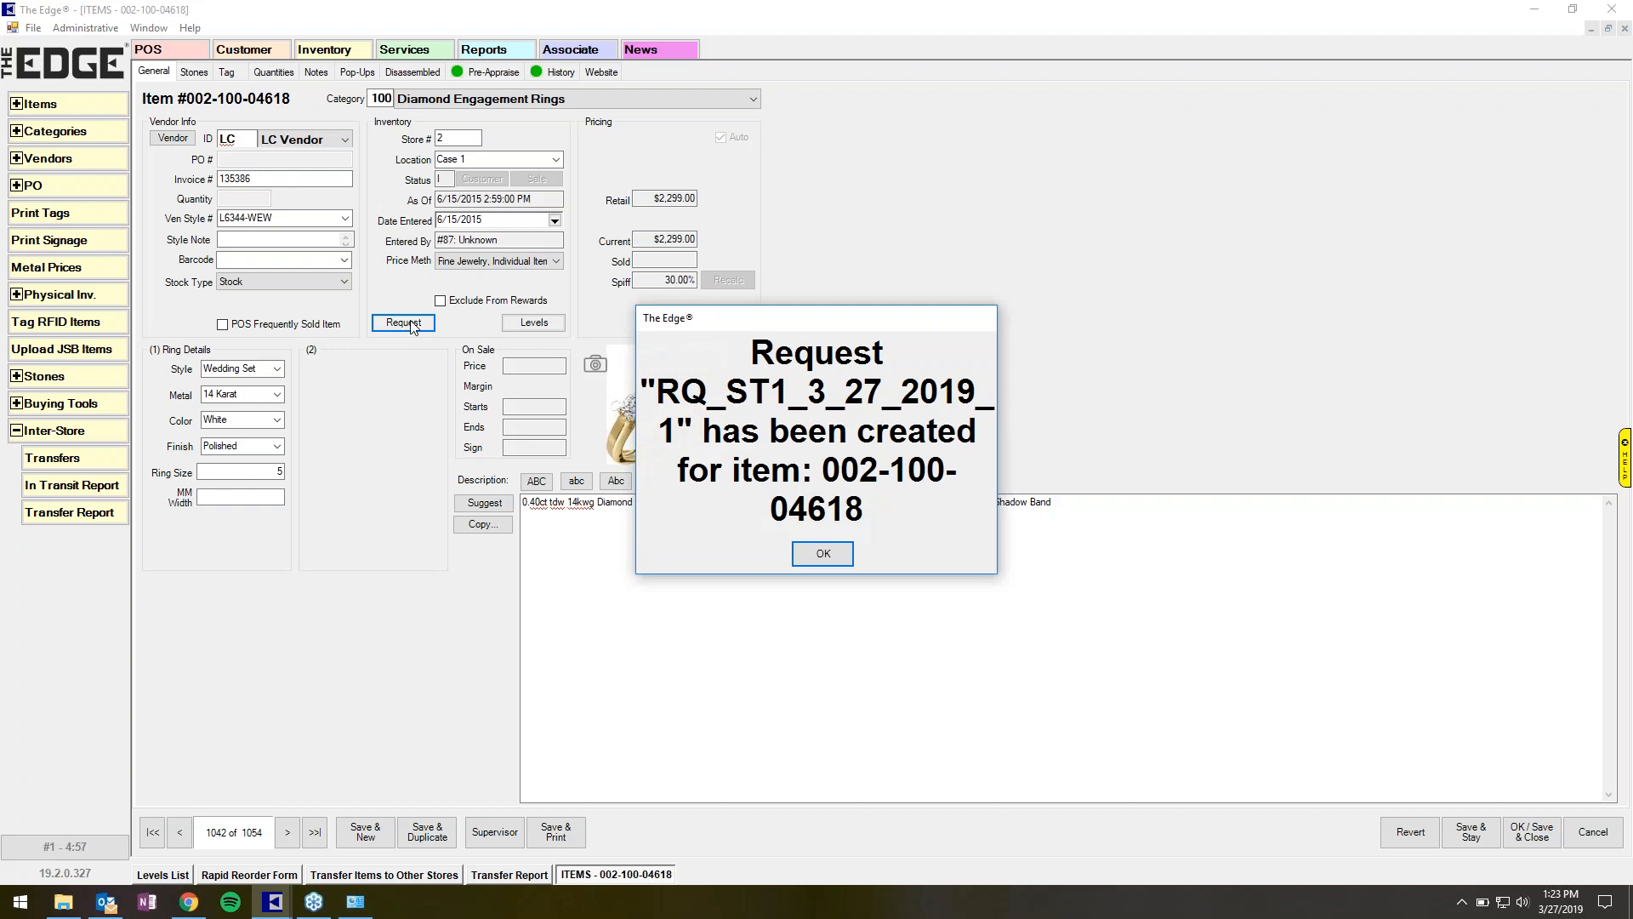
left_click(822, 553)
left_click(561, 73)
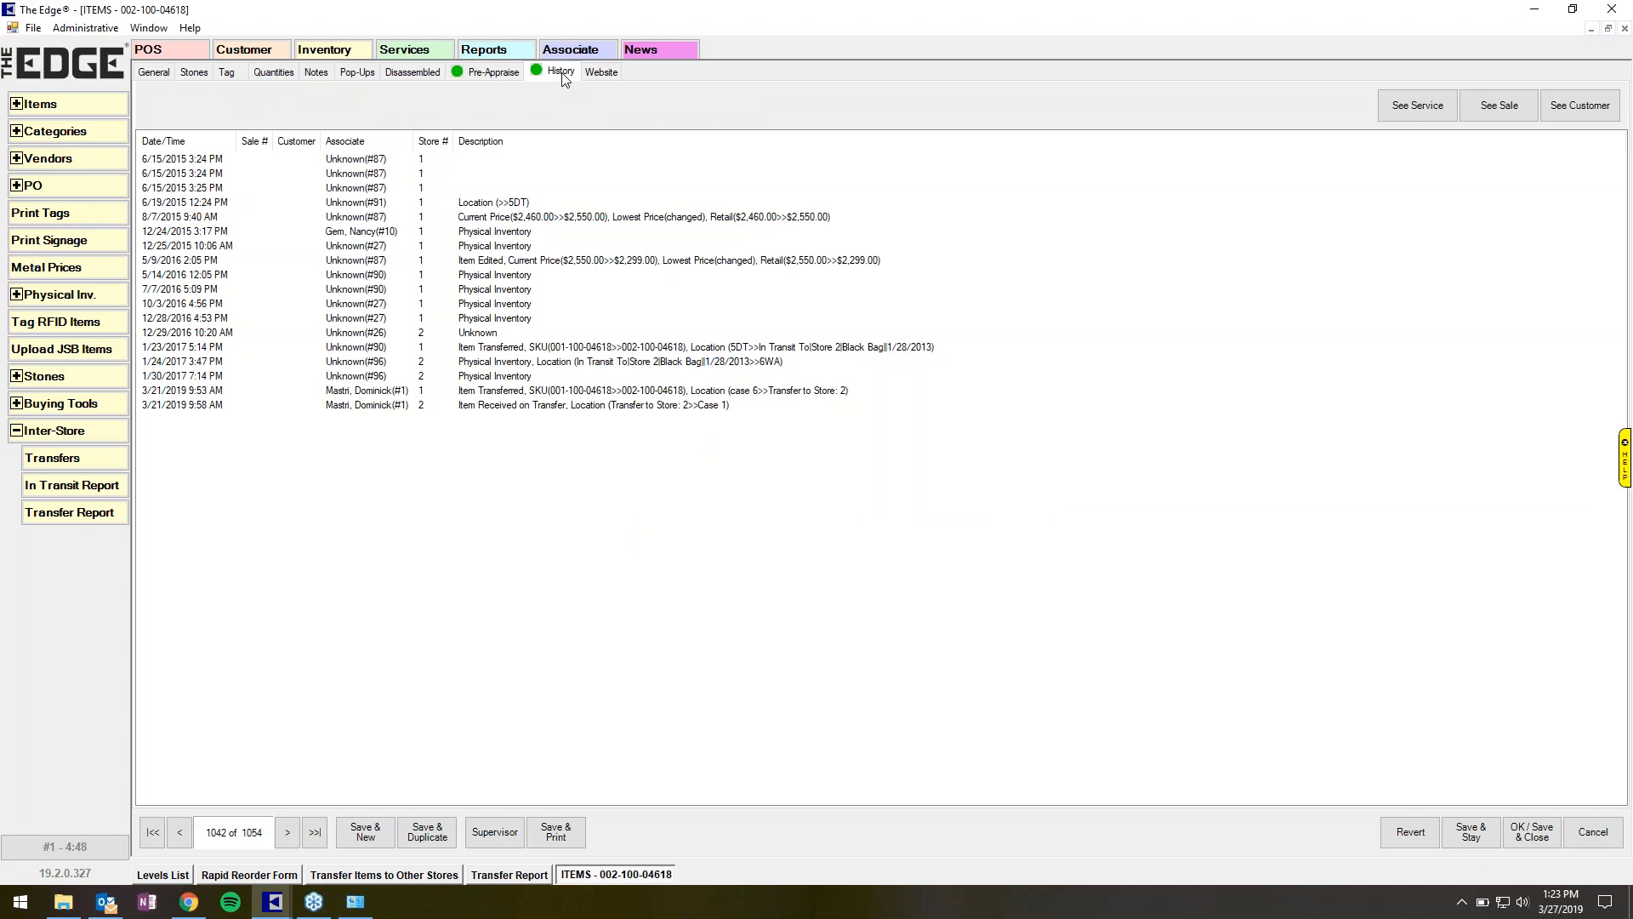
left_click(1409, 835)
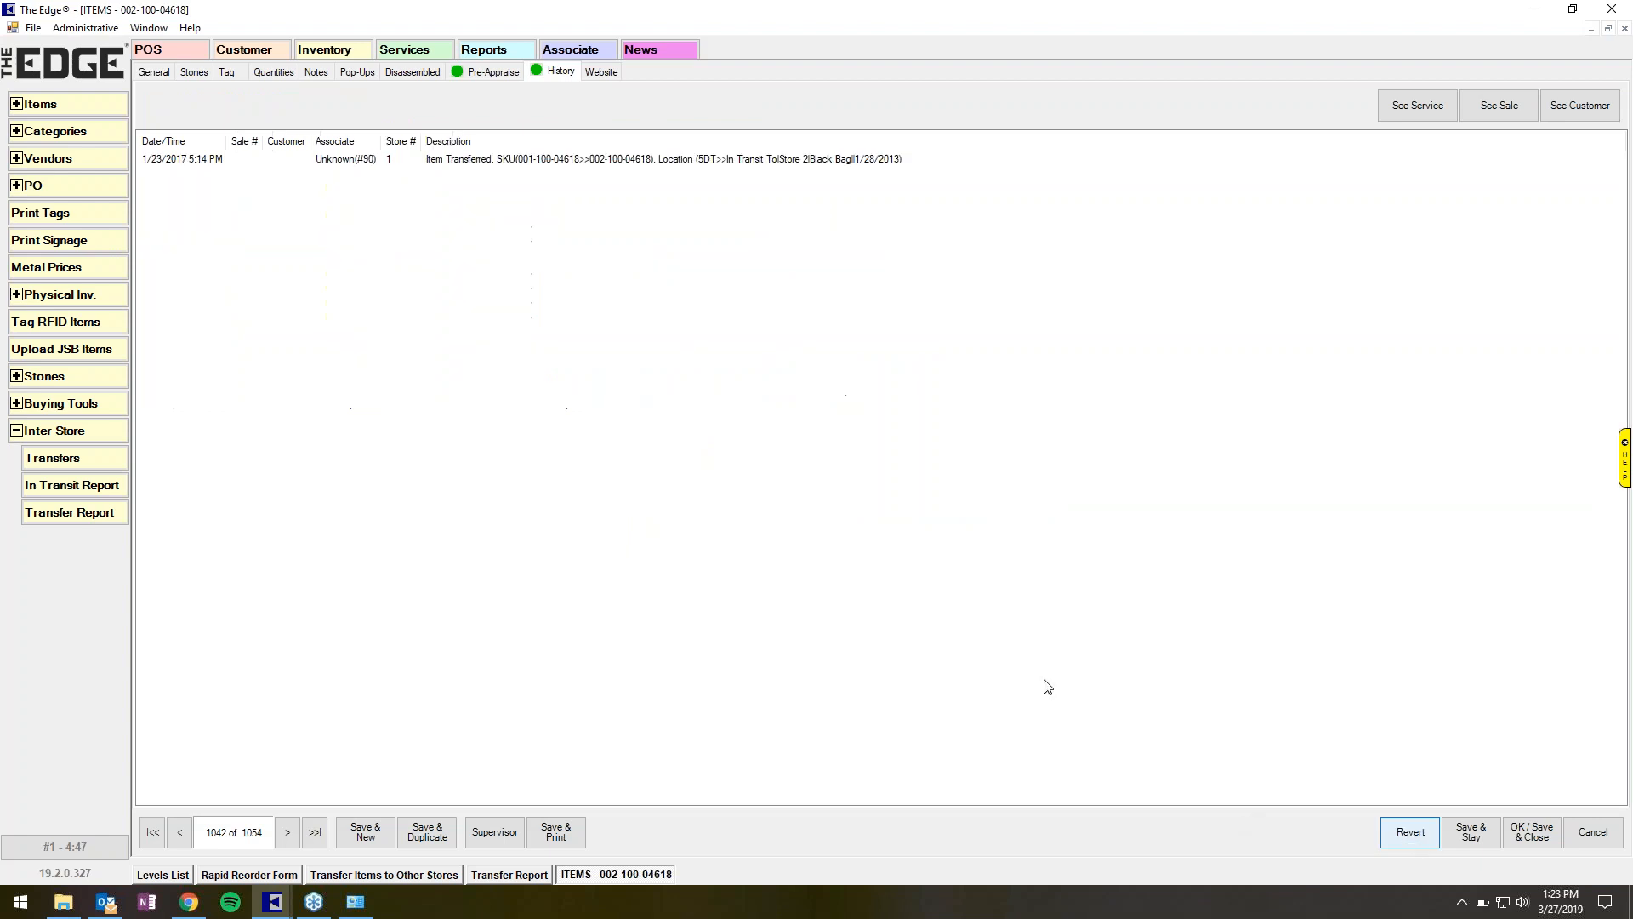
left_click(566, 420)
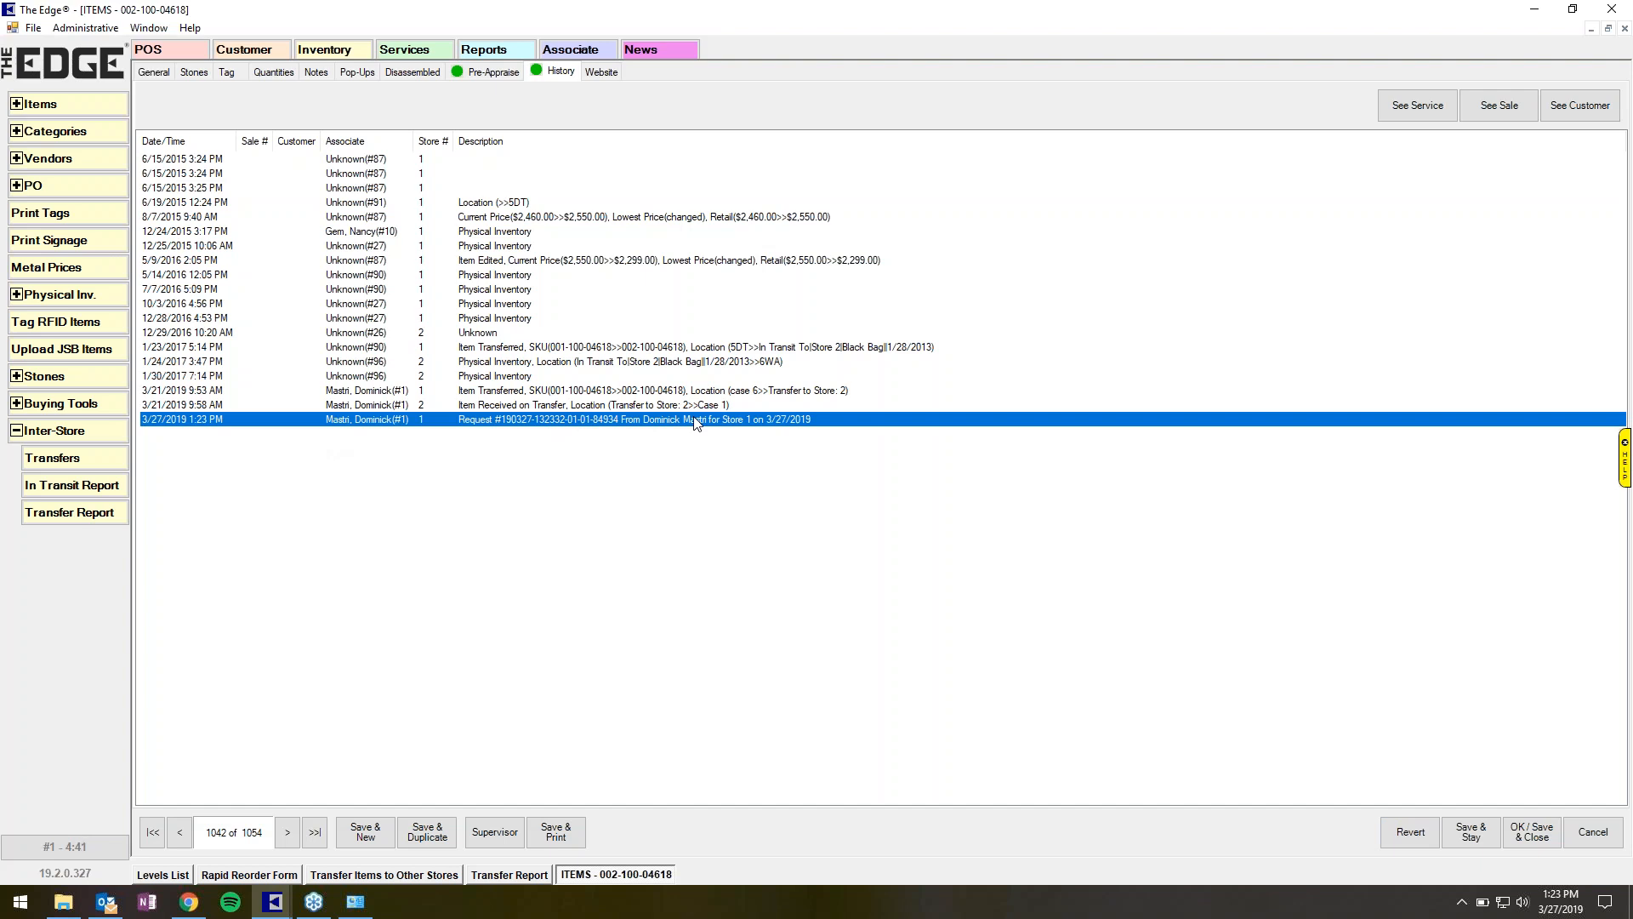
left_click(1598, 838)
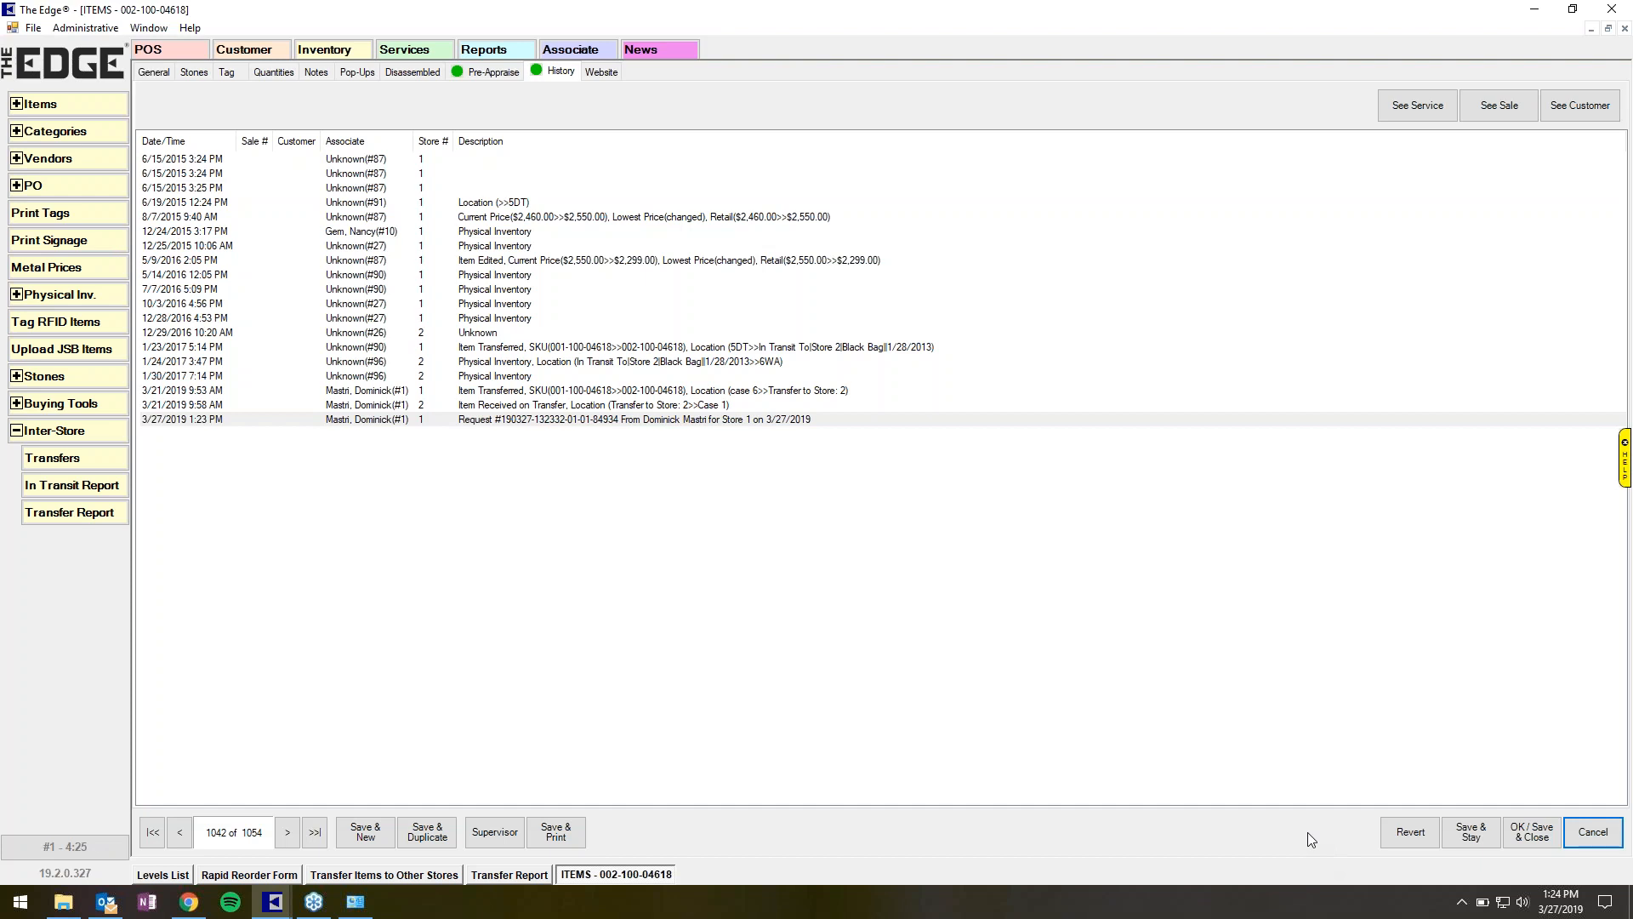
left_click(1576, 842)
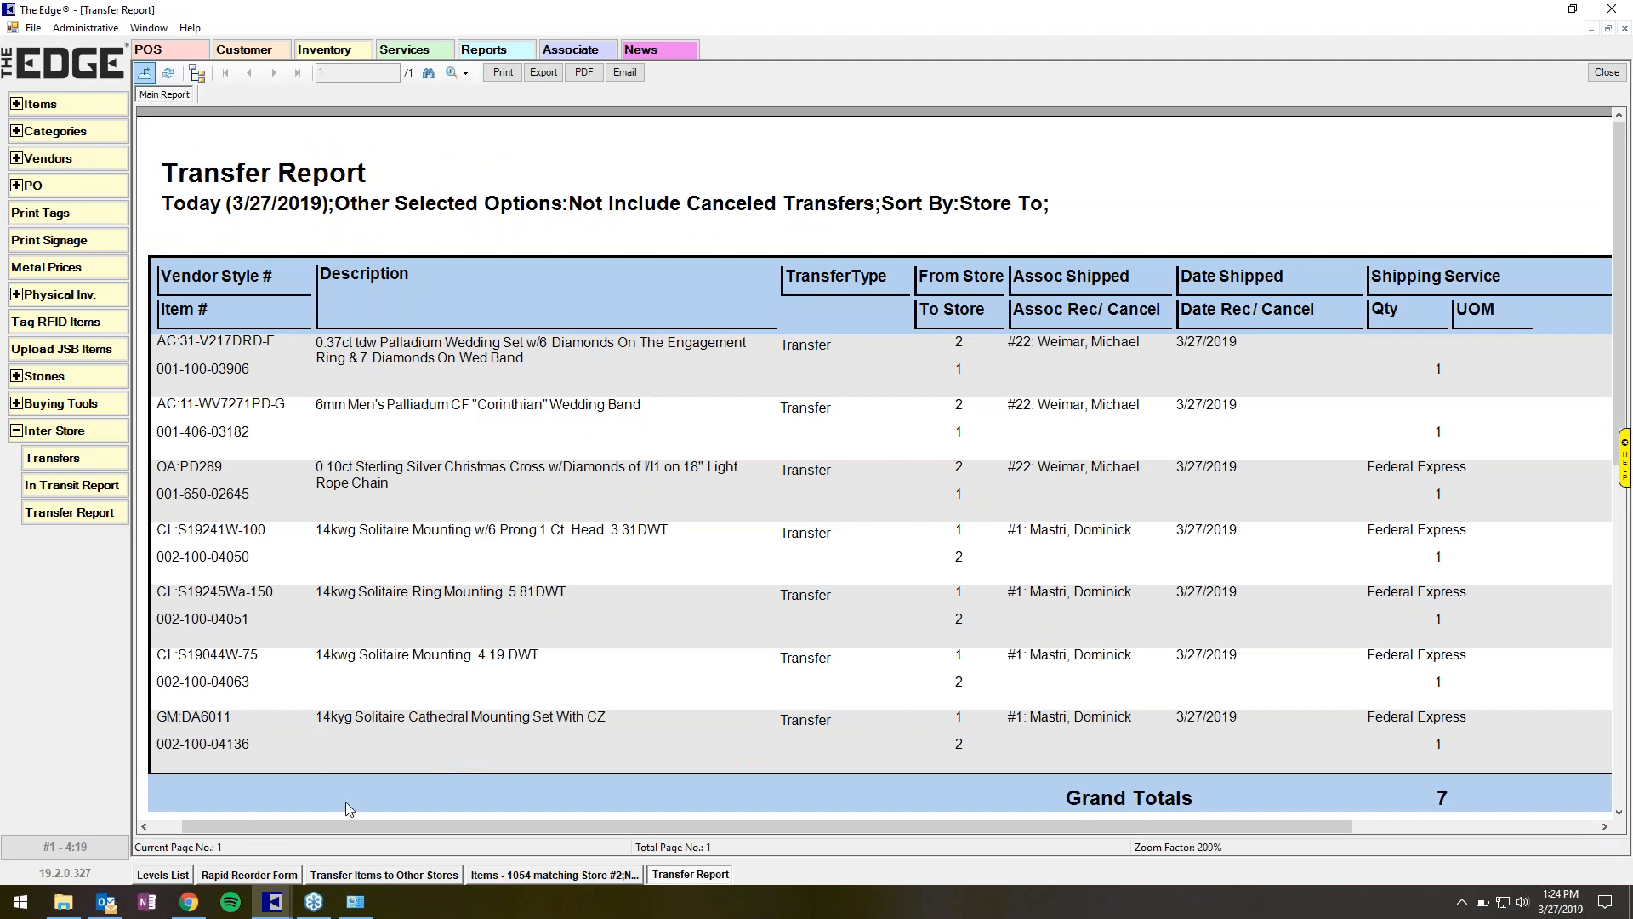
left_click(53, 459)
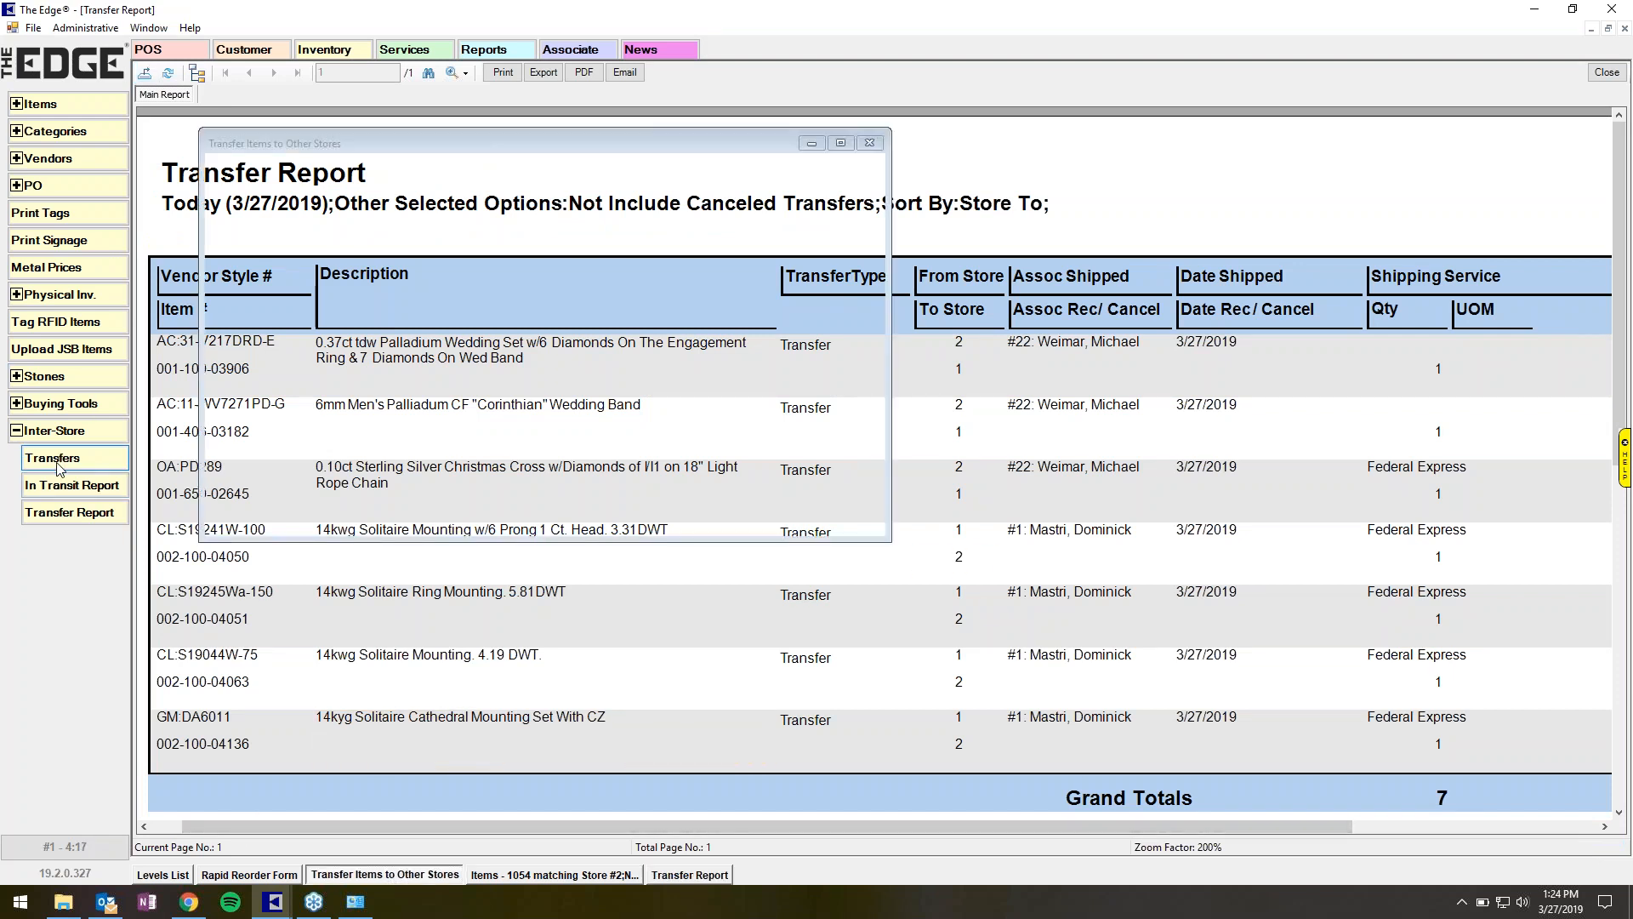